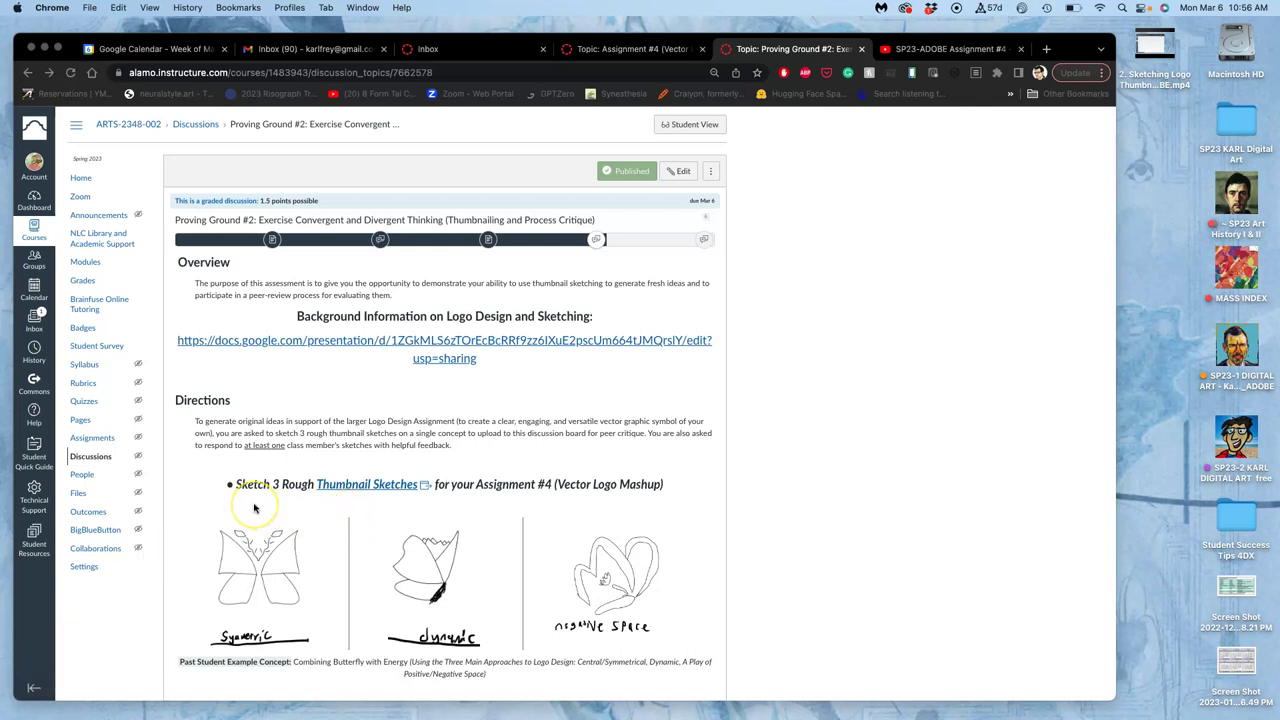
Scroll through the Proving Ground #2 discussion, zooming the page in to see the sketches.
scroll(256, 505, "down", 2)
scroll(300, 455, "up", 2)
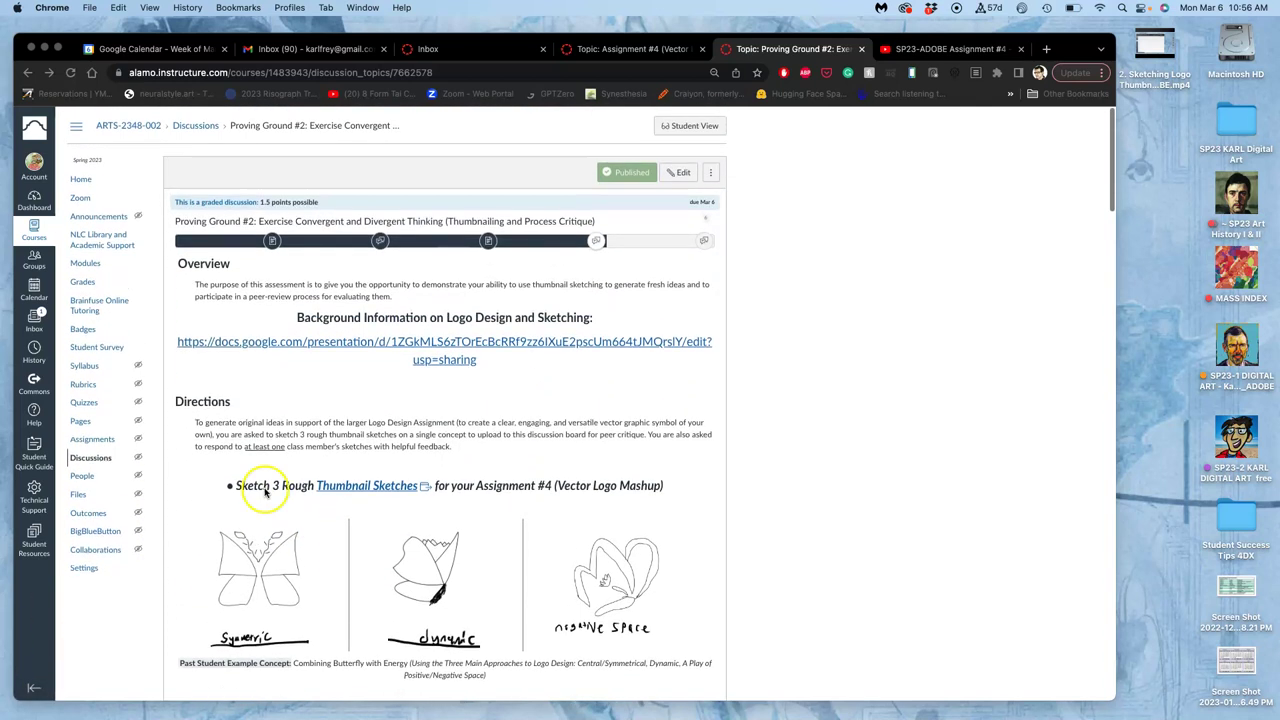
scroll(360, 400, "down", 5)
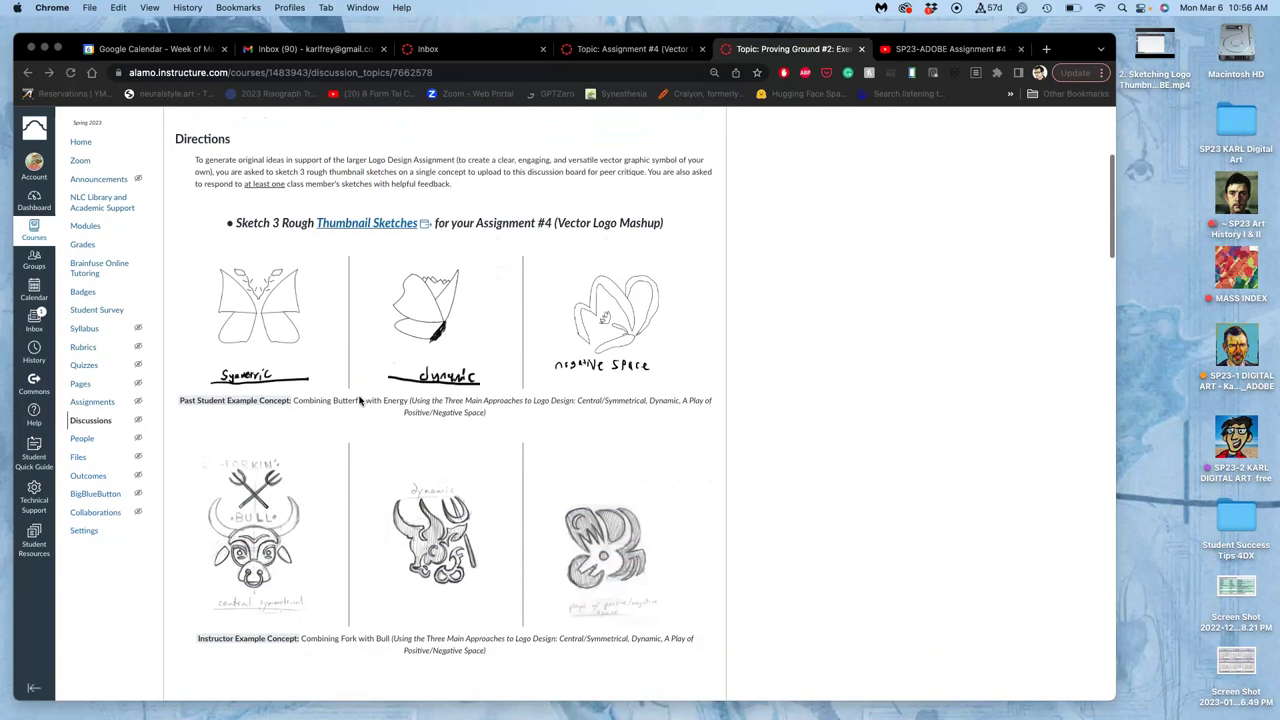
scroll(449, 360, "down", 15)
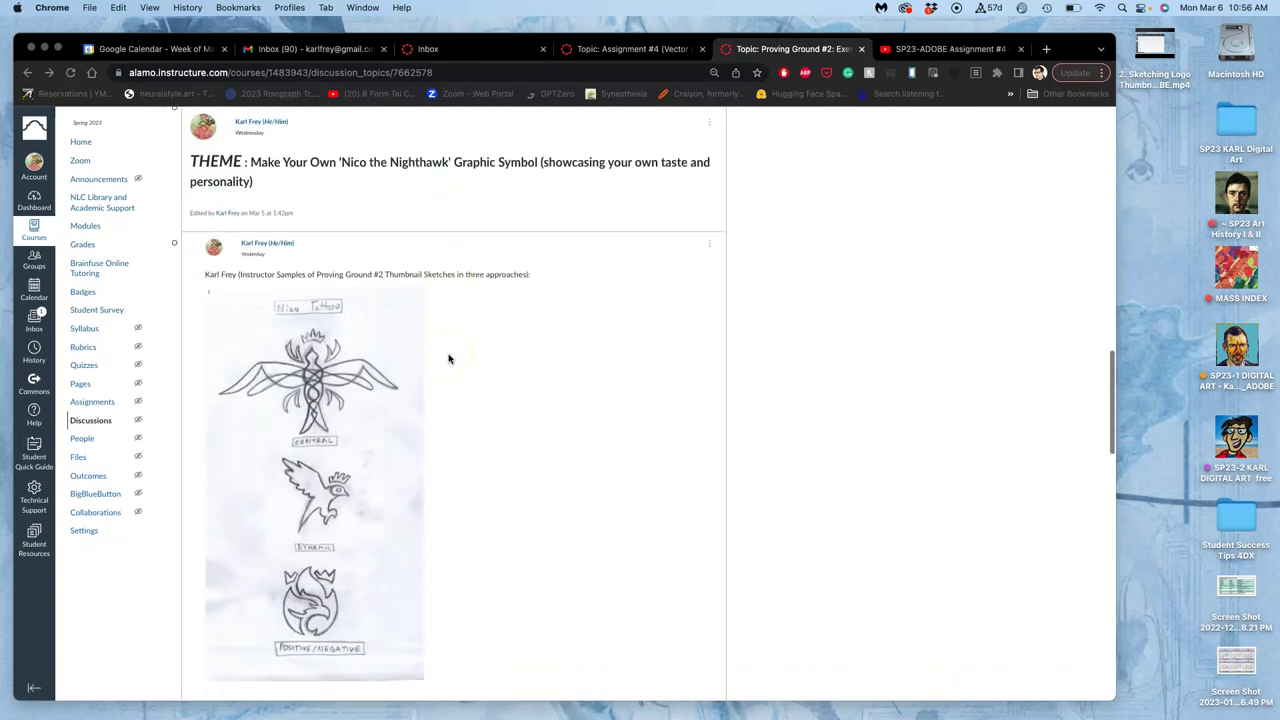
scroll(335, 315, "up", 2)
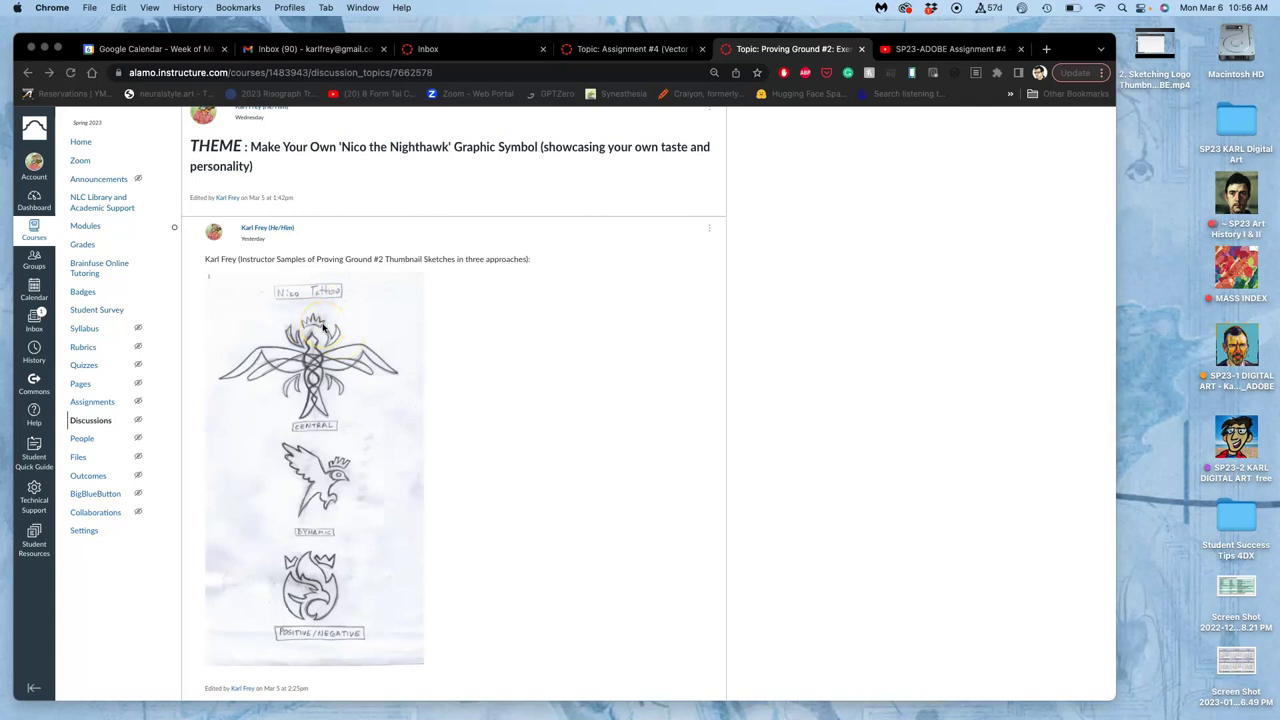
key("super+equal")
key("super+equal")
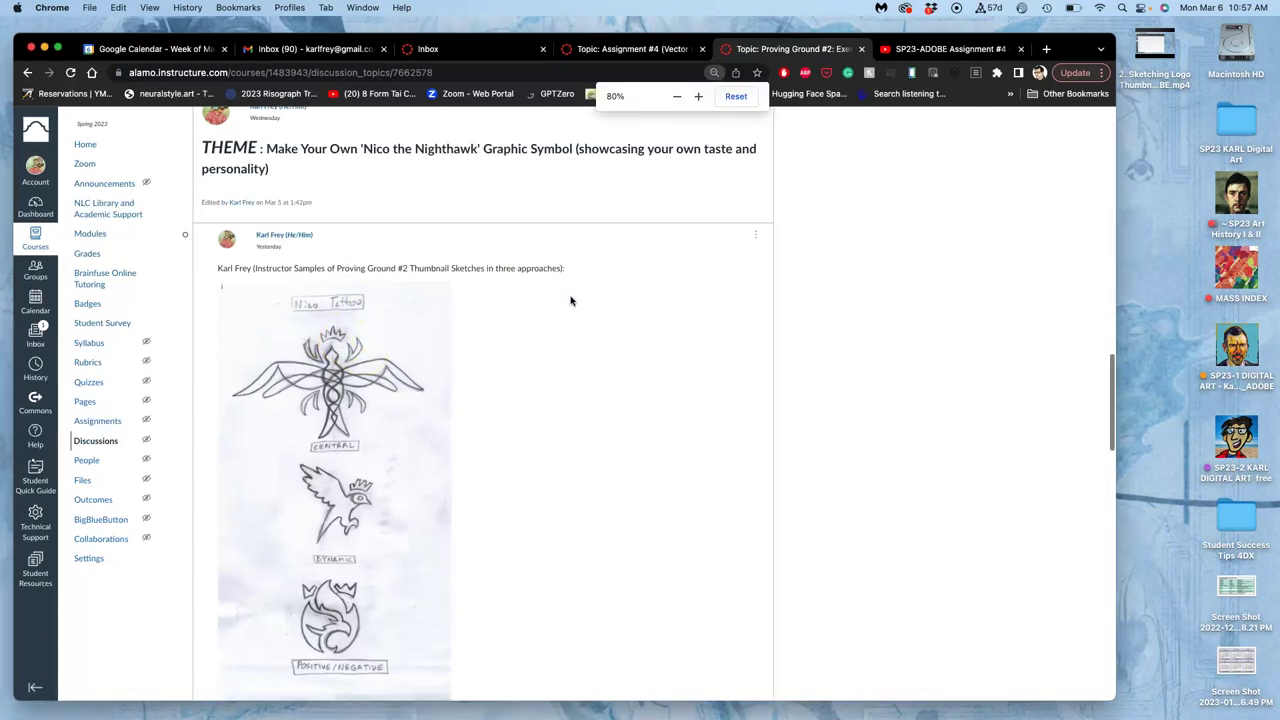
scroll(571, 300, "down", 4)
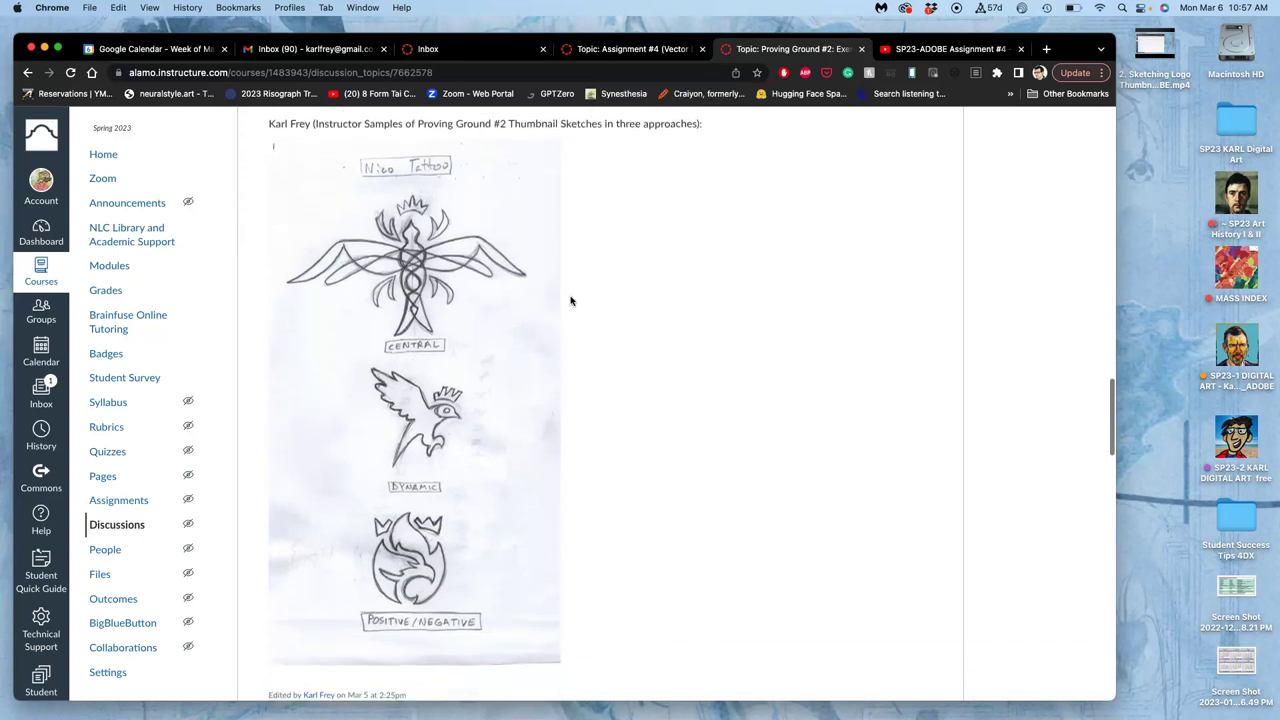
scroll(571, 300, "up", 12)
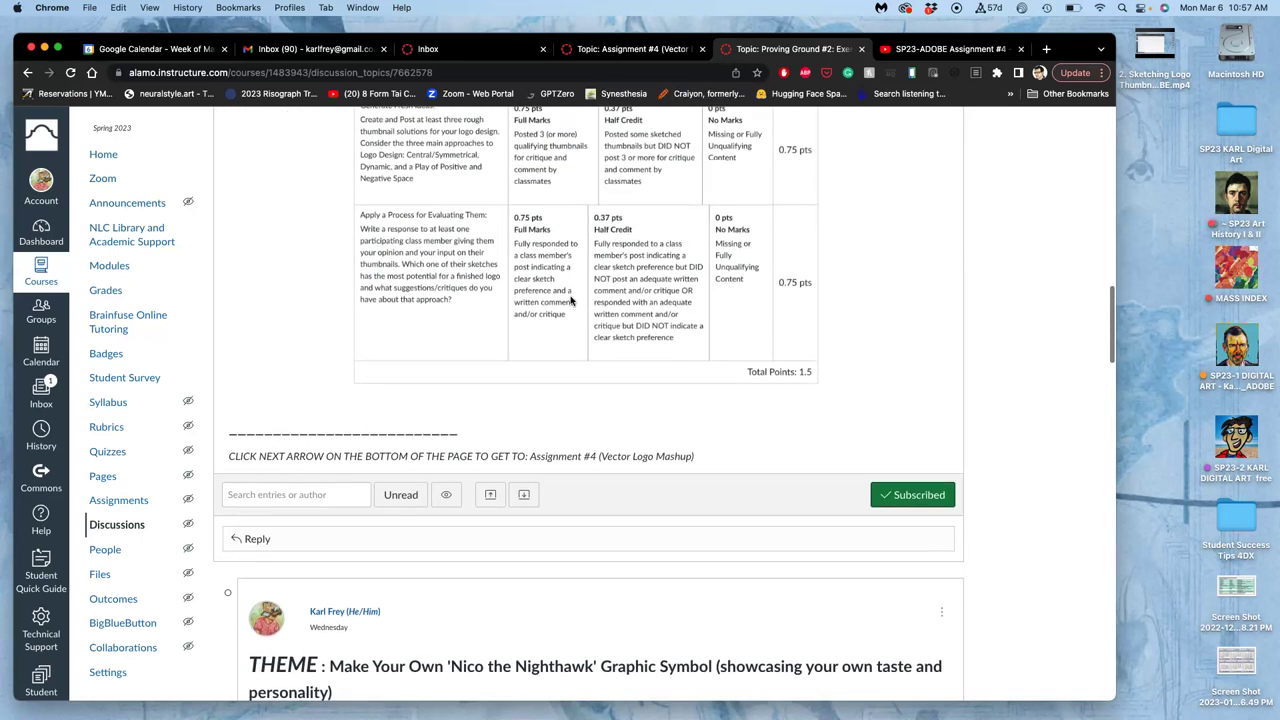
scroll(466, 222, "up", 2)
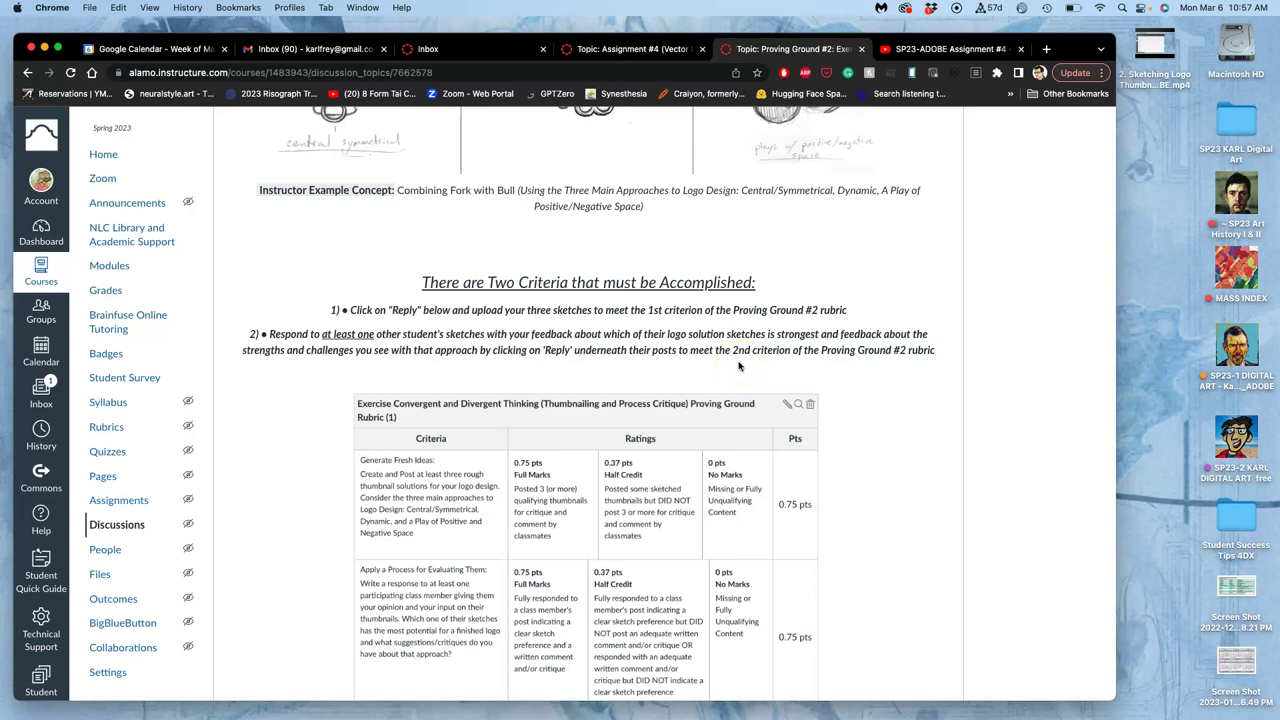
scroll(710, 362, "down", 15)
scroll(691, 358, "down", 3)
scroll(691, 358, "up", 2)
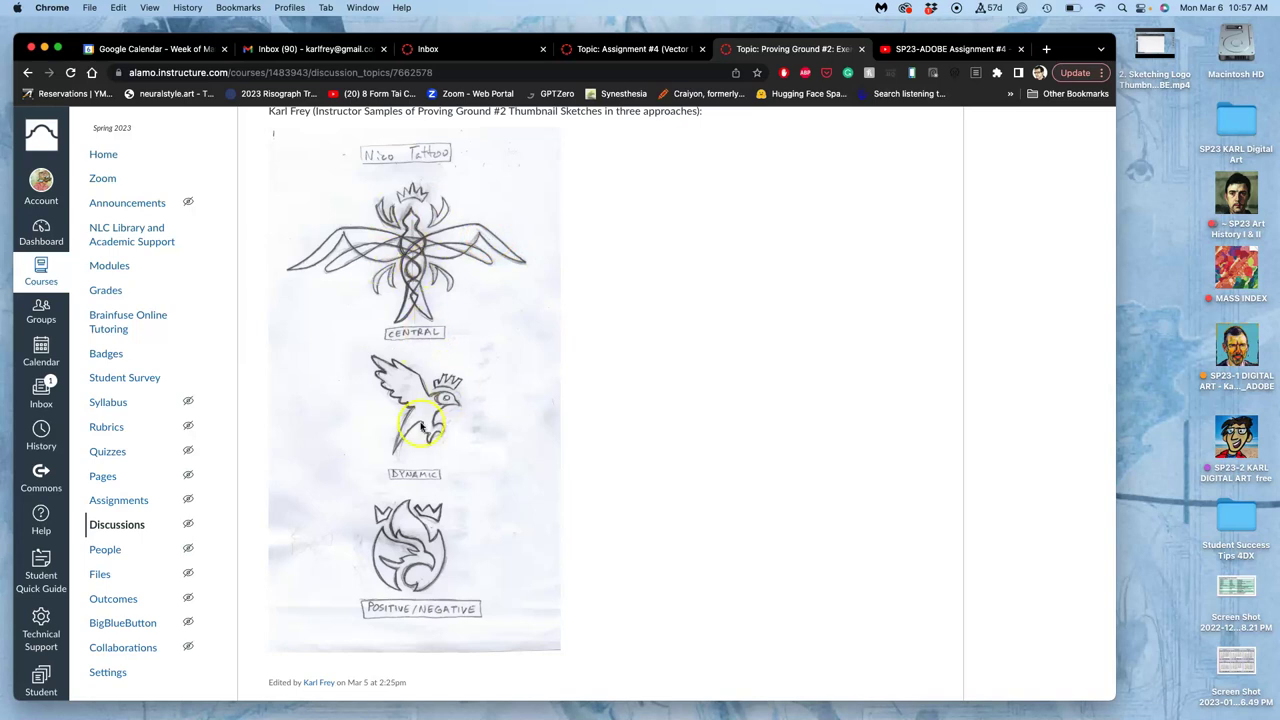
scroll(517, 396, "up", 4)
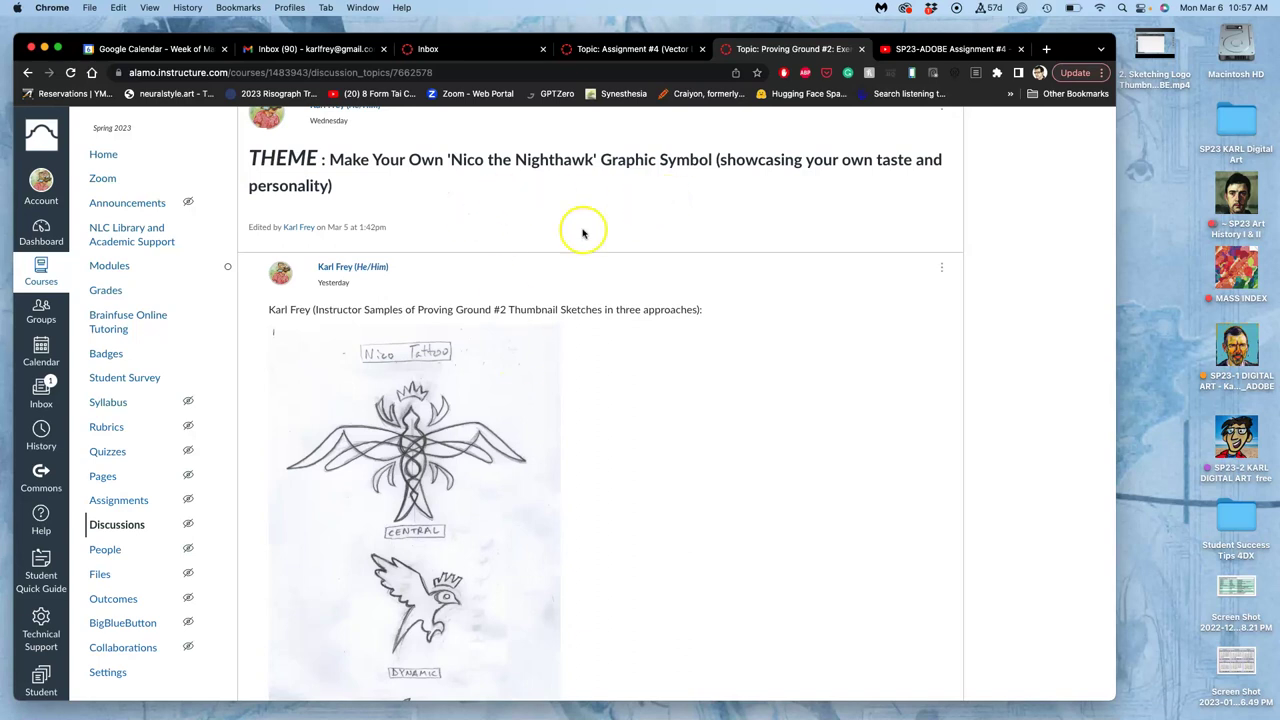
scroll(532, 324, "down", 1)
scroll(532, 324, "down", 1)
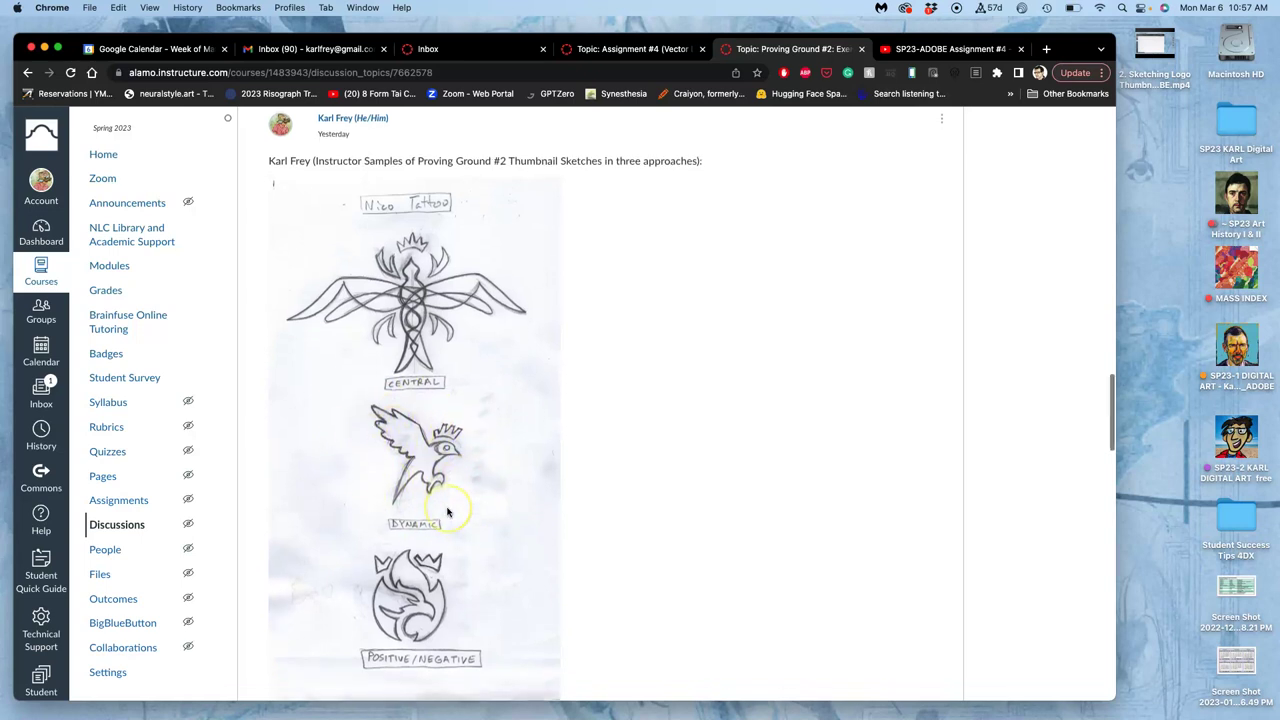
Zoom further in on the sketches and scroll to the bottom of the discussion.
key("super+equal")
key("super+equal")
scroll(447, 512, "up", 5)
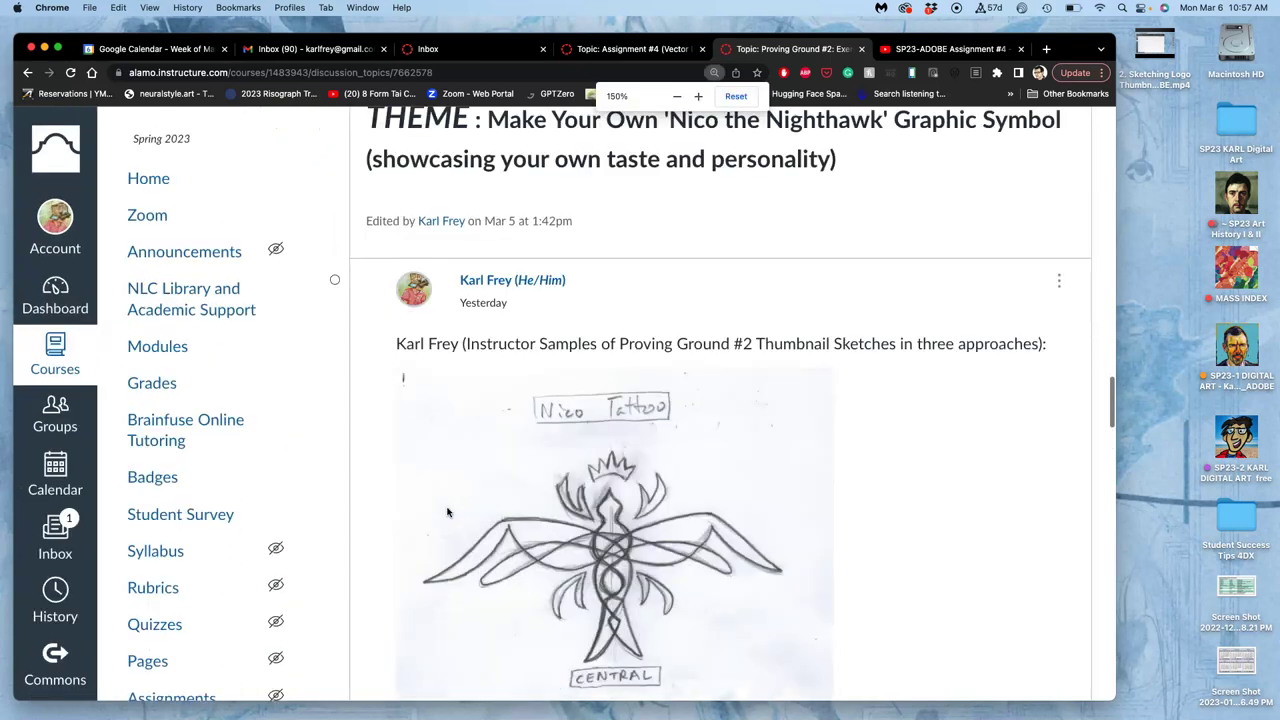
scroll(447, 512, "down", 10)
key("super+equal")
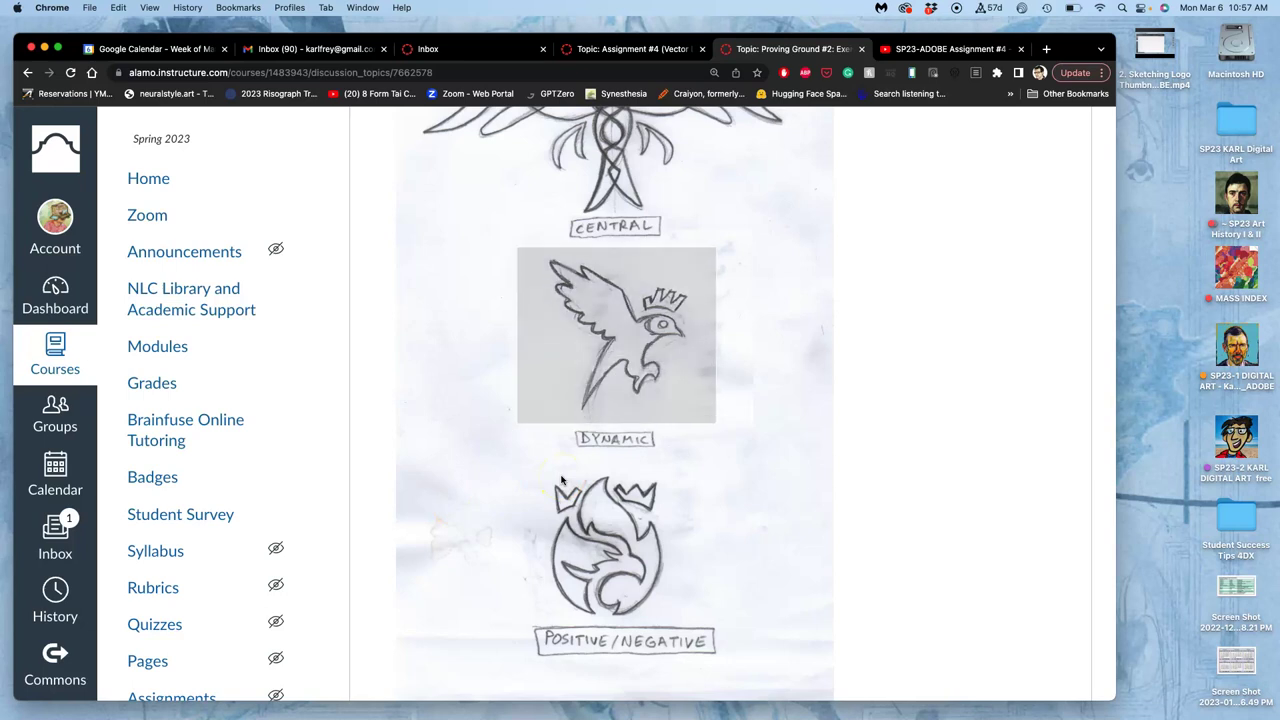
scroll(766, 440, "down", 15)
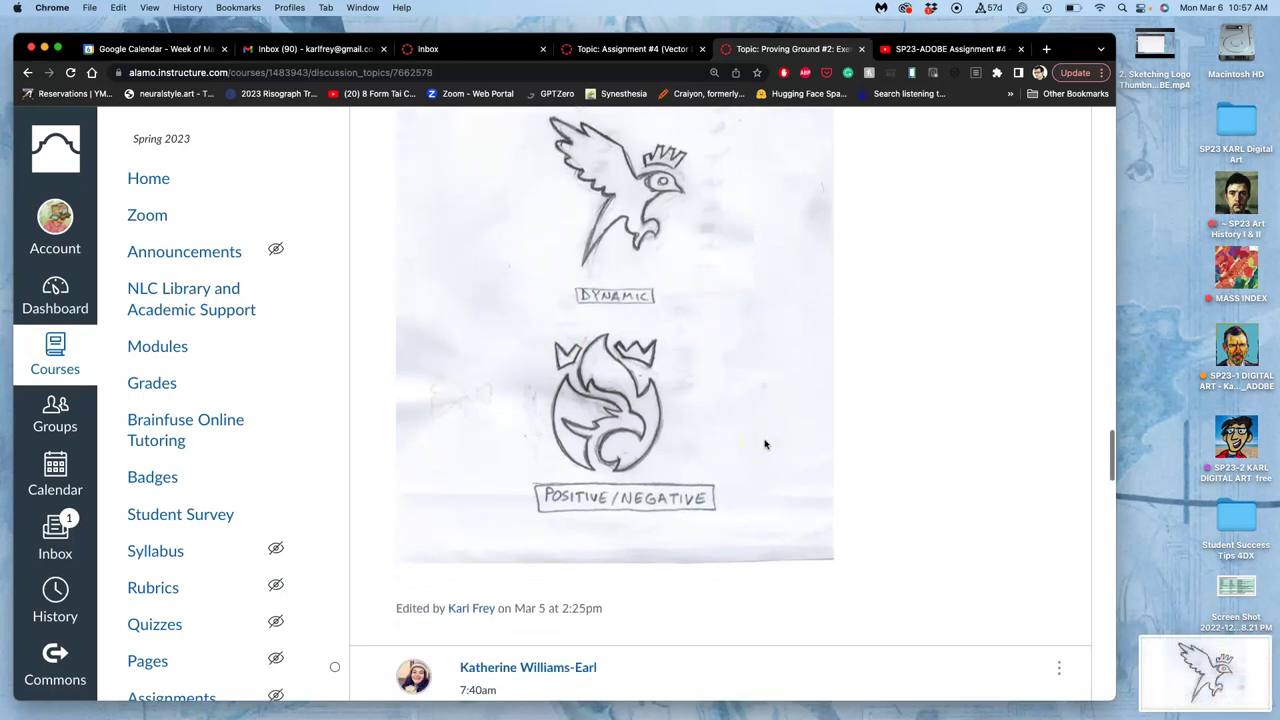
scroll(765, 444, "down", 10)
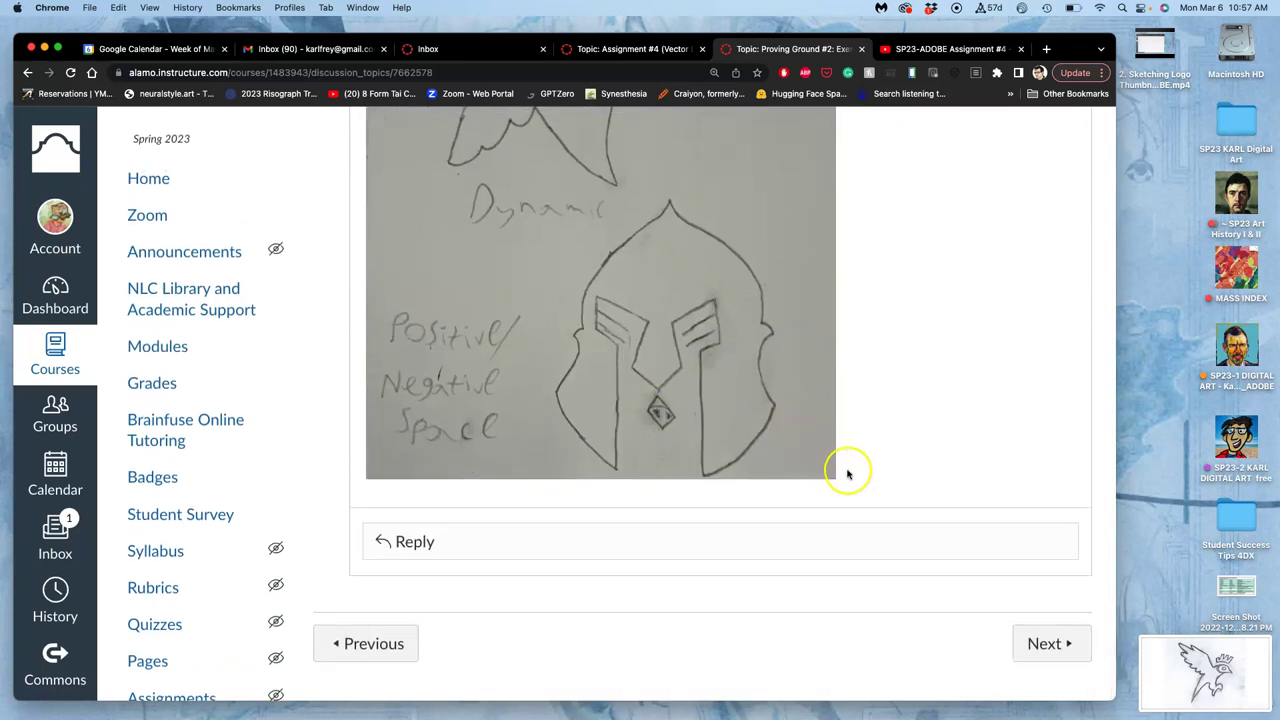
Go to Assignment #4 (Vector Logo Mashup) and read its description and example logos.
left_click(1040, 642)
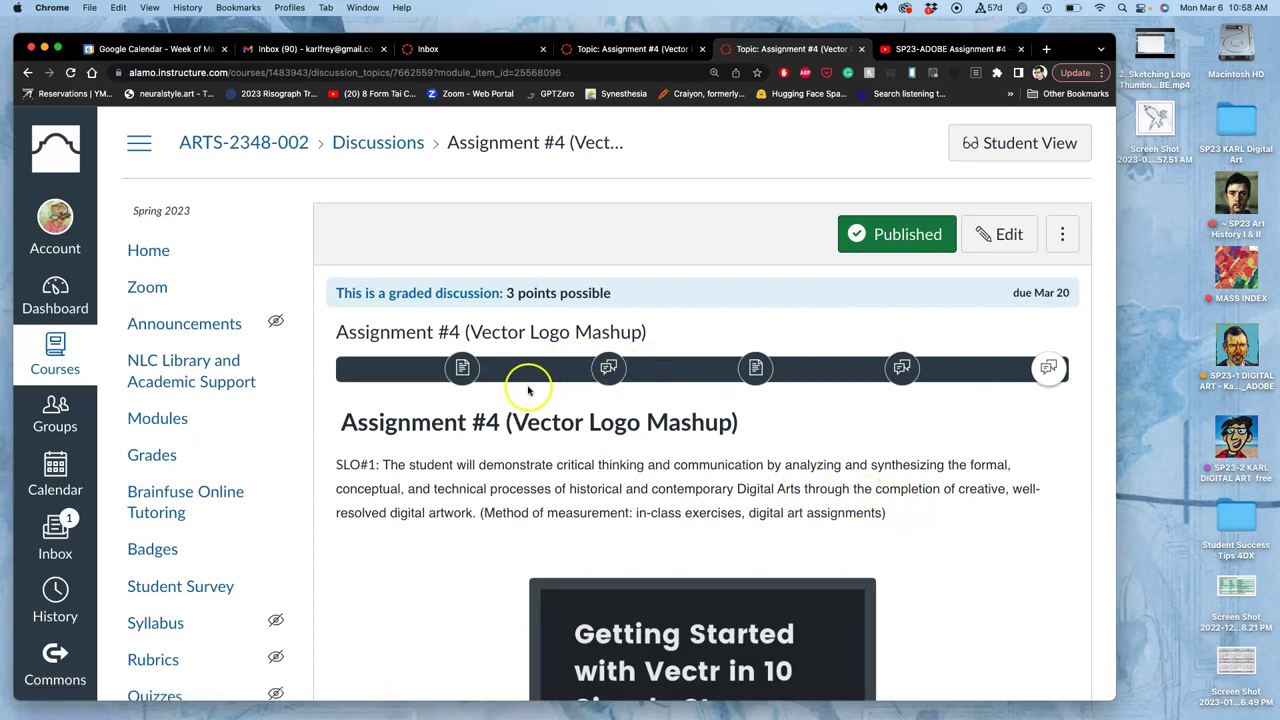
scroll(605, 460, "down", 6)
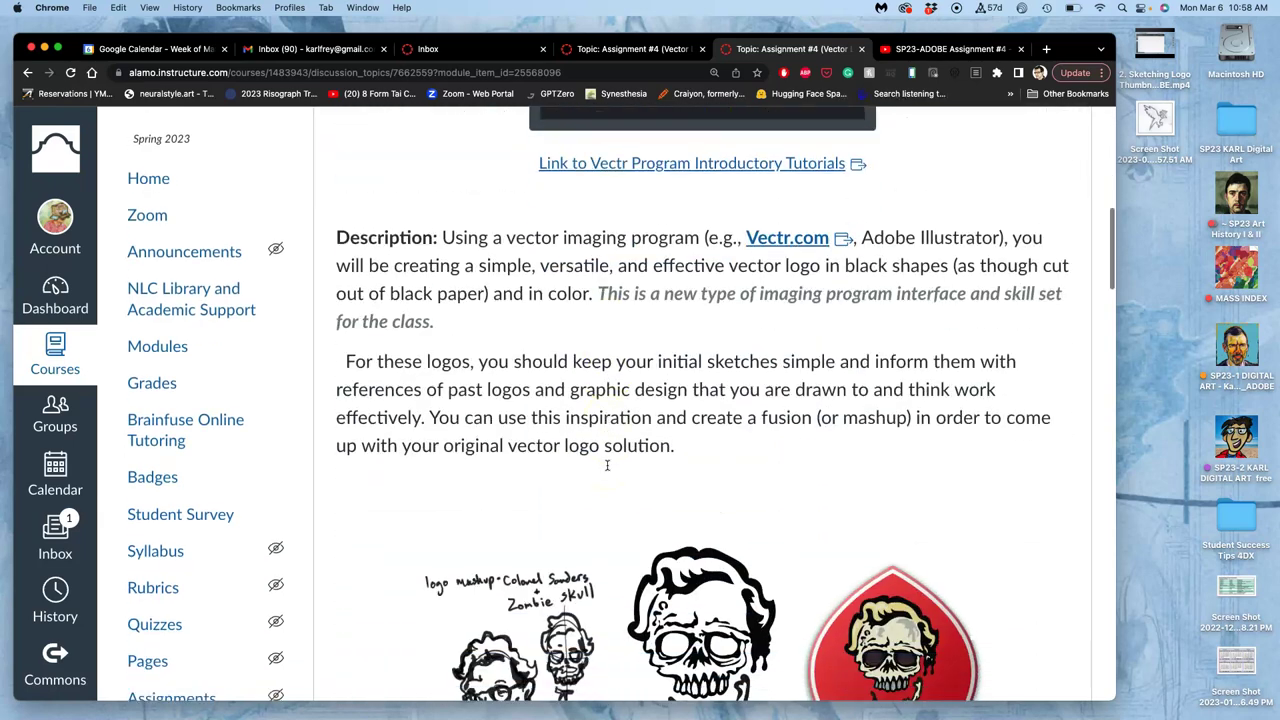
scroll(607, 465, "up", 7)
scroll(607, 465, "down", 1)
scroll(760, 470, "down", 5)
scroll(757, 463, "down", 5)
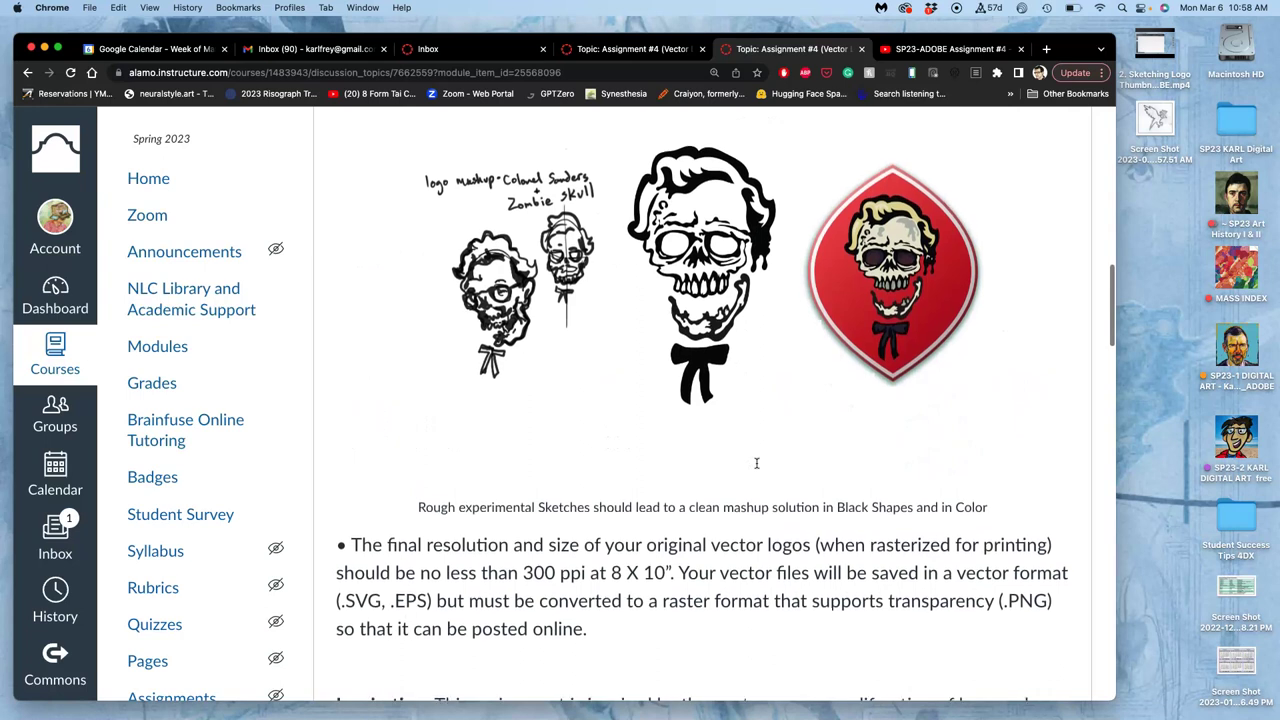
left_click(546, 386)
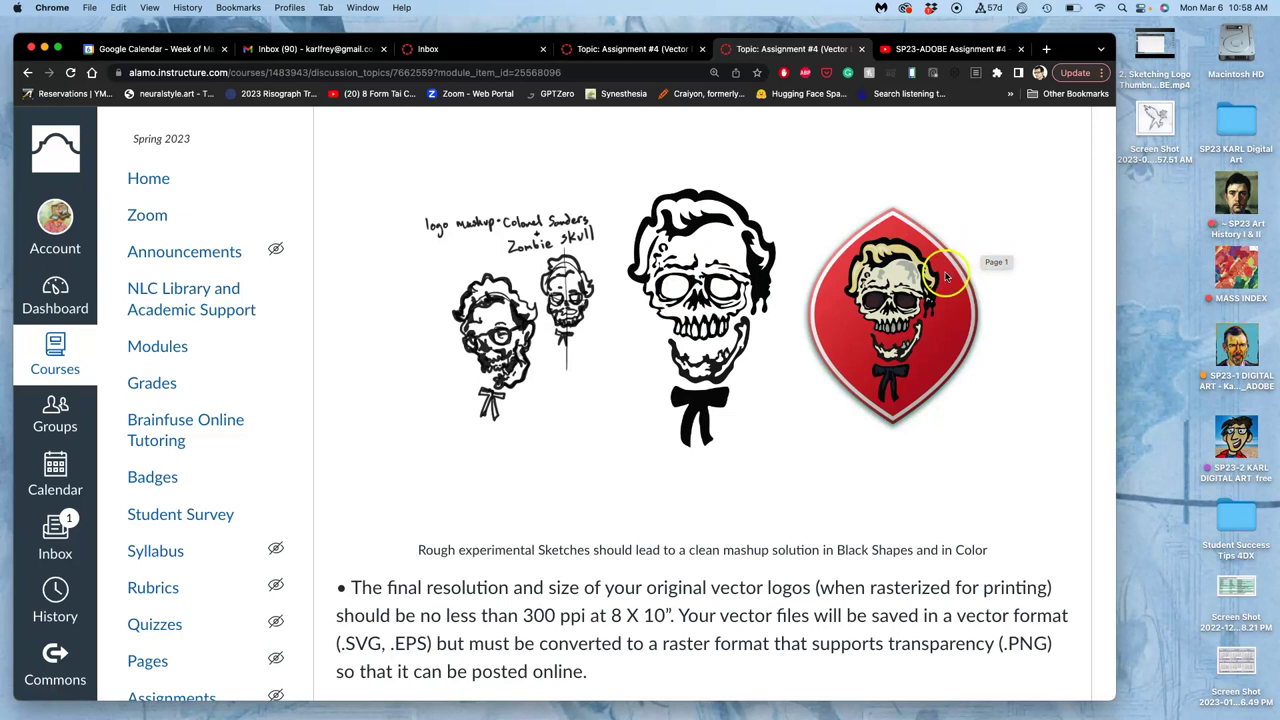
Scroll through the credit and portfolio submission instructions down to the Reply bar.
scroll(916, 355, "down", 1)
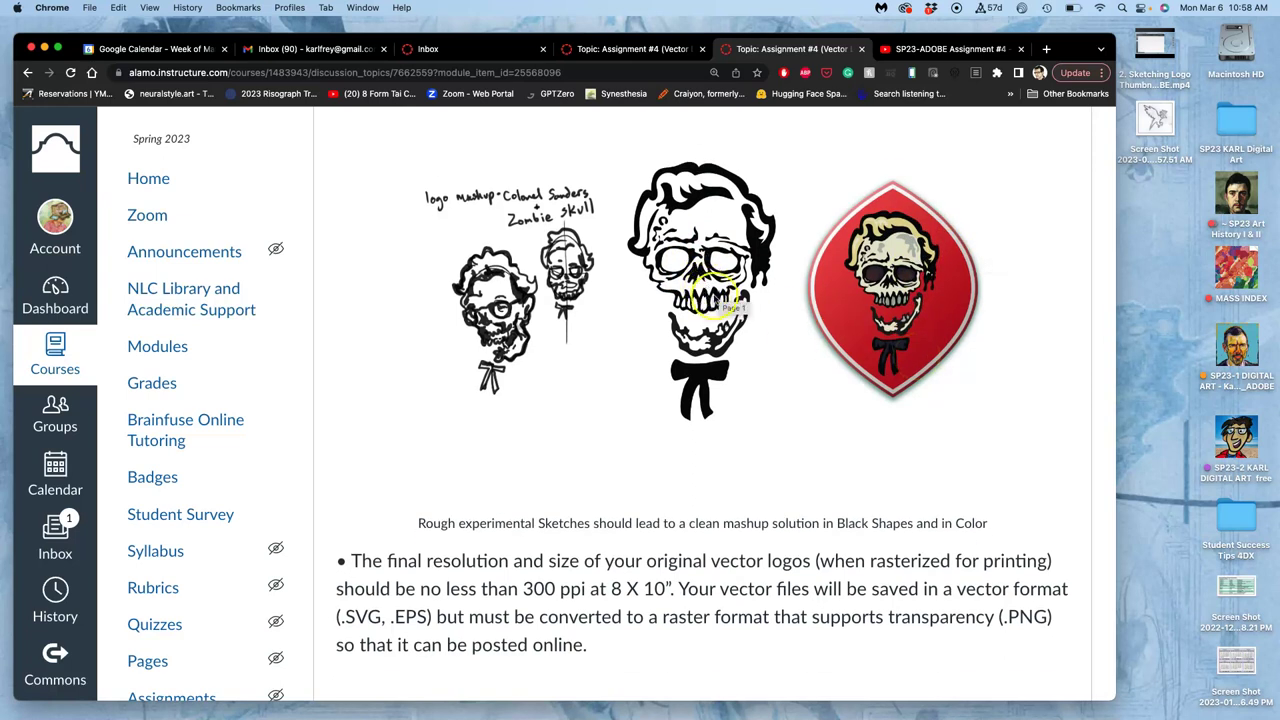
scroll(750, 380, "down", 10)
scroll(756, 397, "down", 15)
scroll(756, 397, "down", 10)
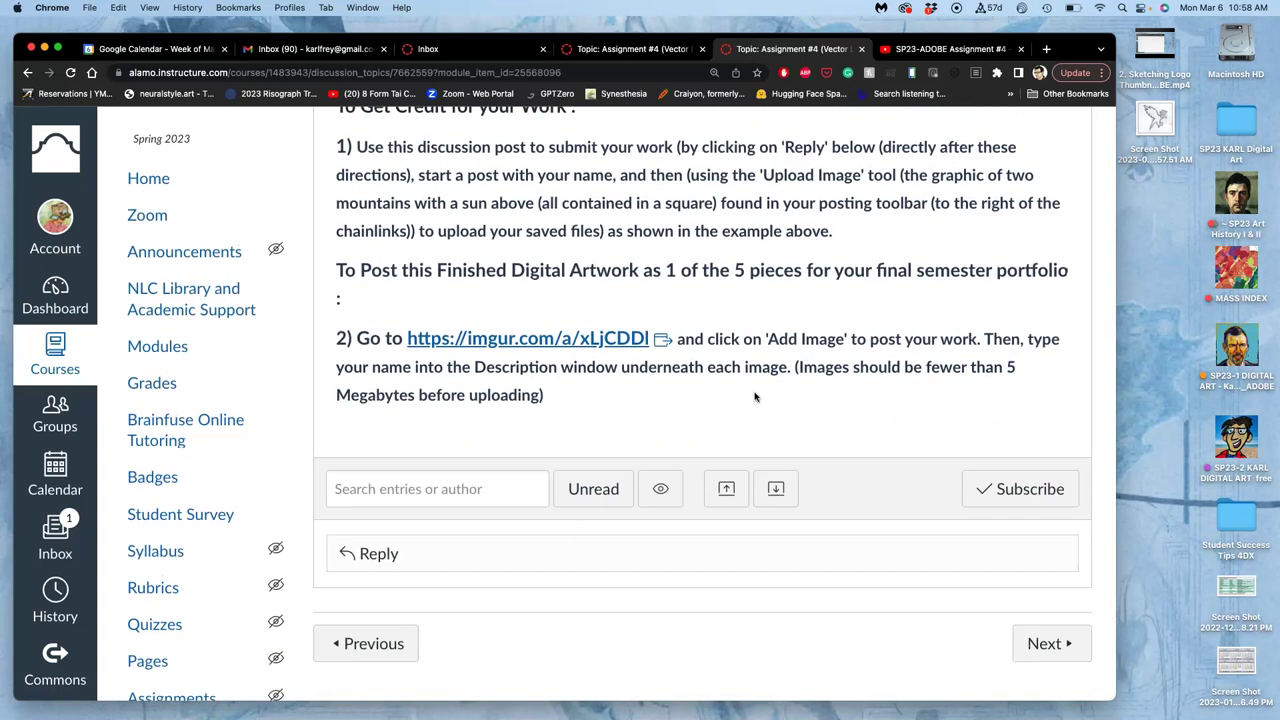
scroll(756, 397, "up", 6)
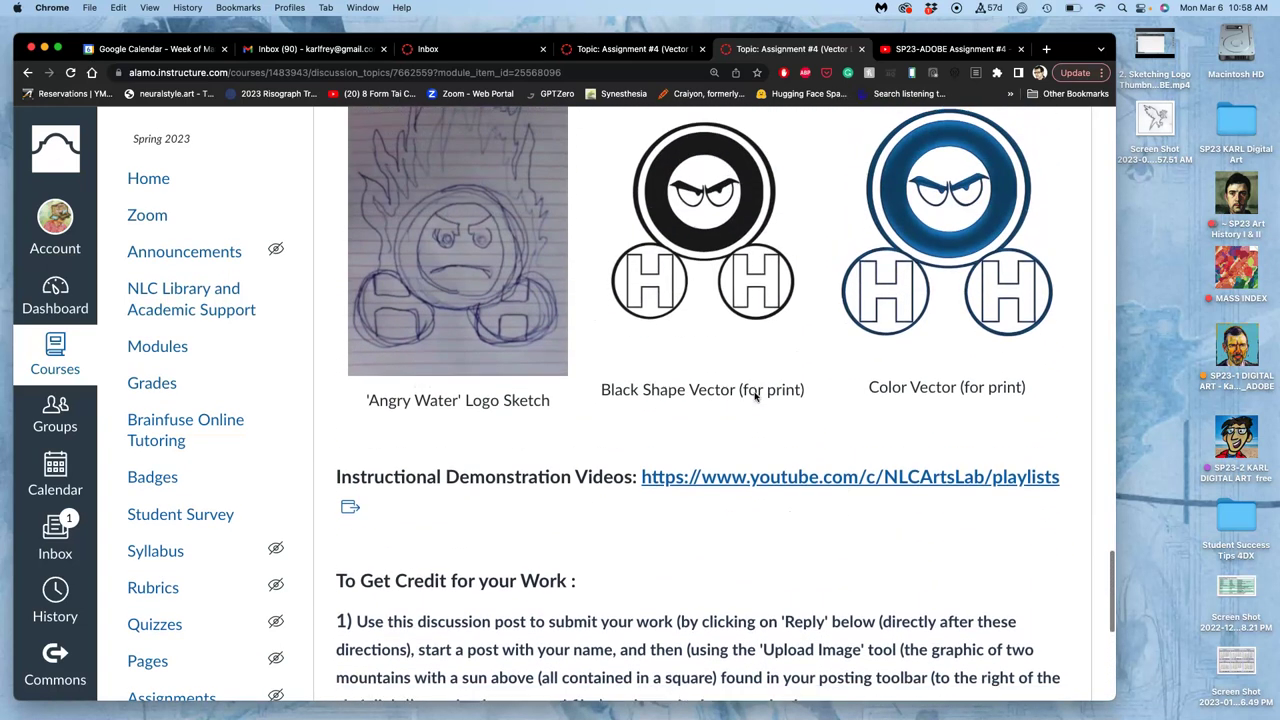
scroll(756, 397, "up", 2)
scroll(756, 397, "down", 6)
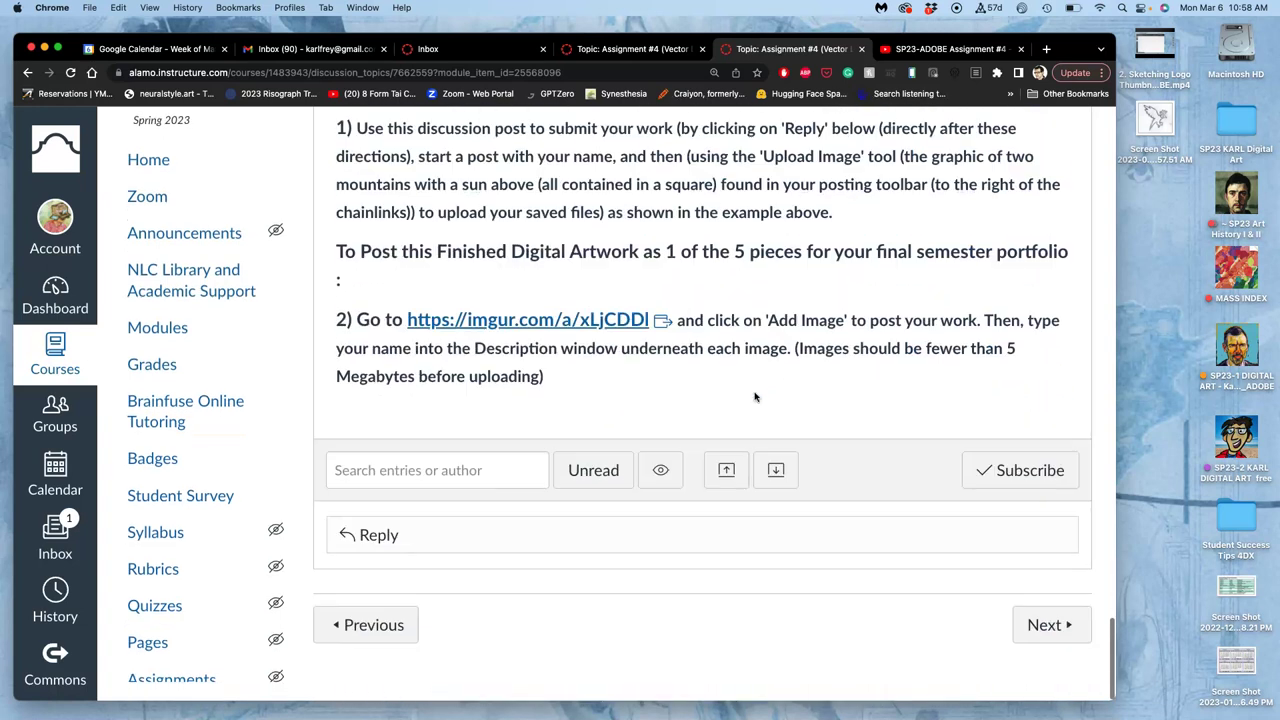
scroll(756, 397, "up", 6)
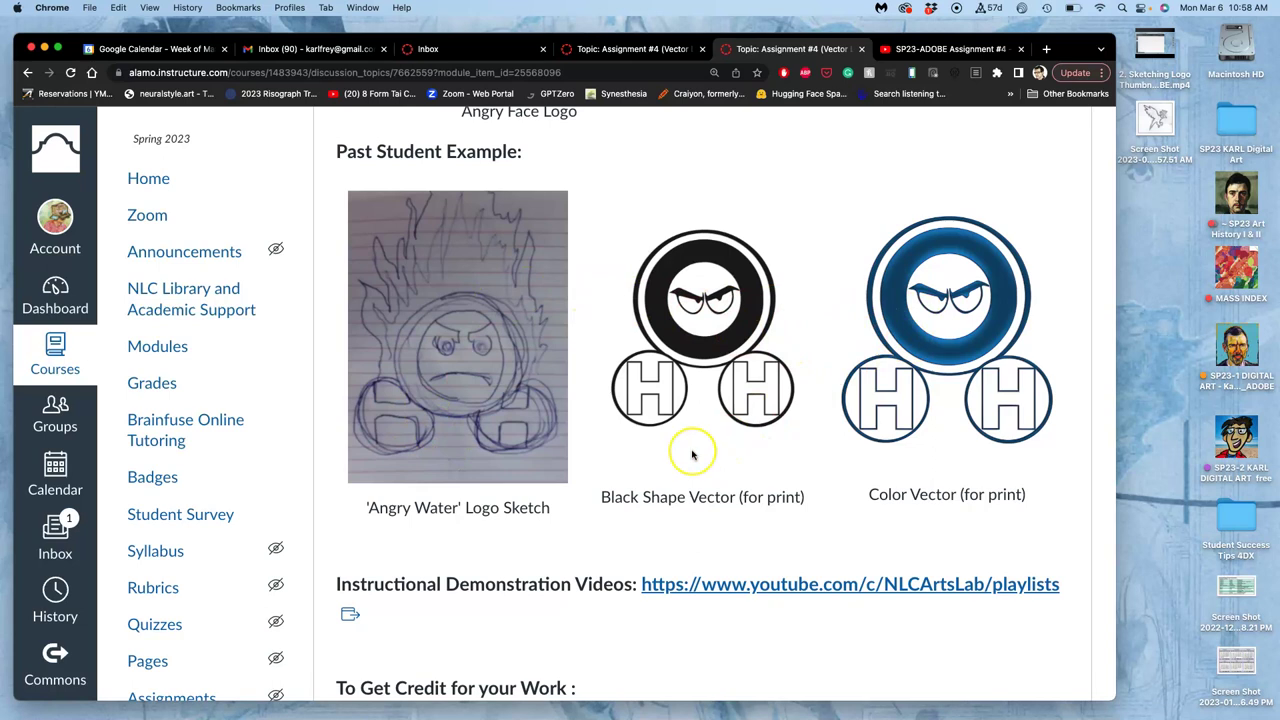
scroll(660, 445, "down", 10)
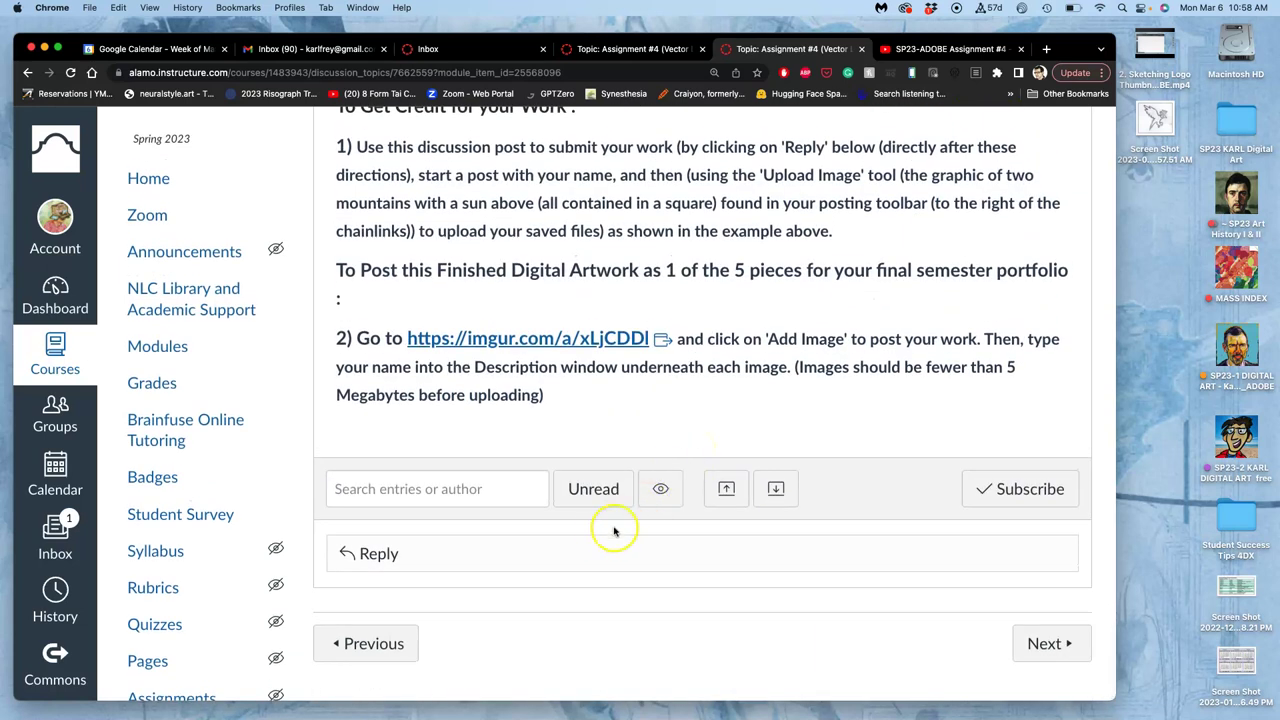
Post an instructor-example reply with the line 'Refined Sketch:' to the Assignment #4 discussion.
left_click(503, 558)
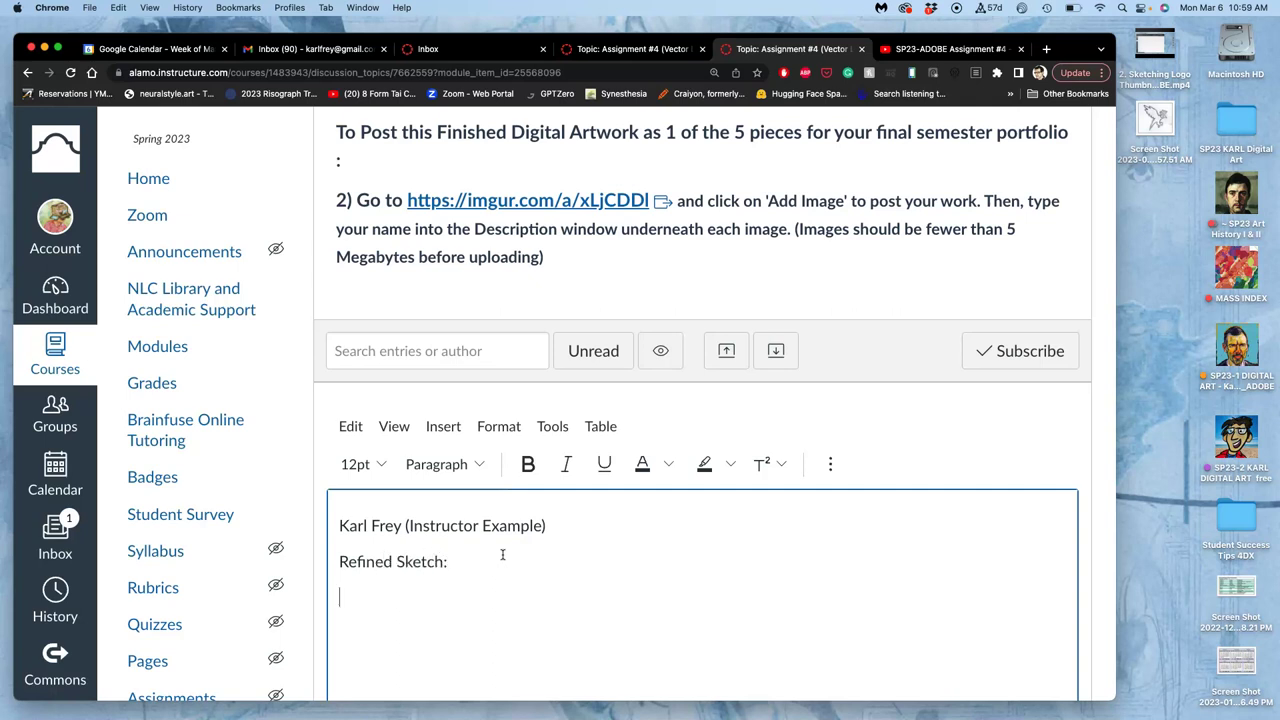
scroll(502, 555, "down", 5)
left_click(1025, 594)
View the crowned-bird screenshot in Preview, then open it in Adobe Photoshop 2022.
double_click(1156, 120)
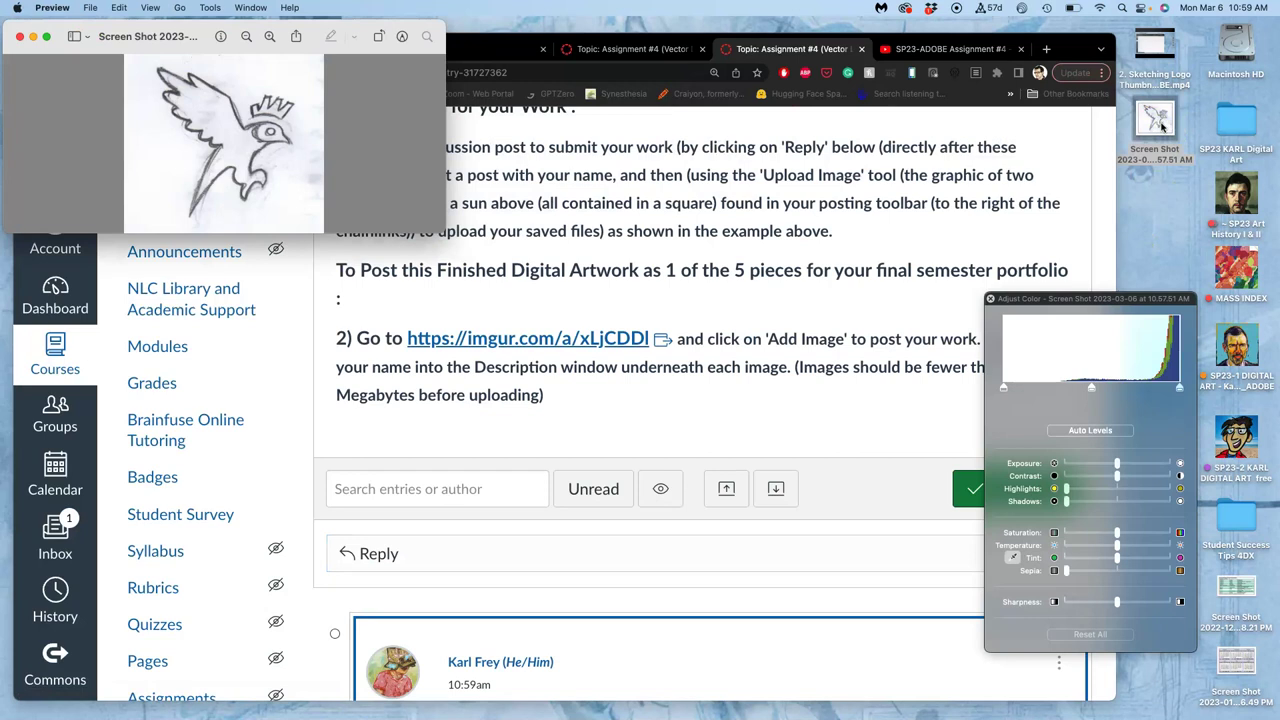
left_click(1150, 128)
right_click(1152, 118)
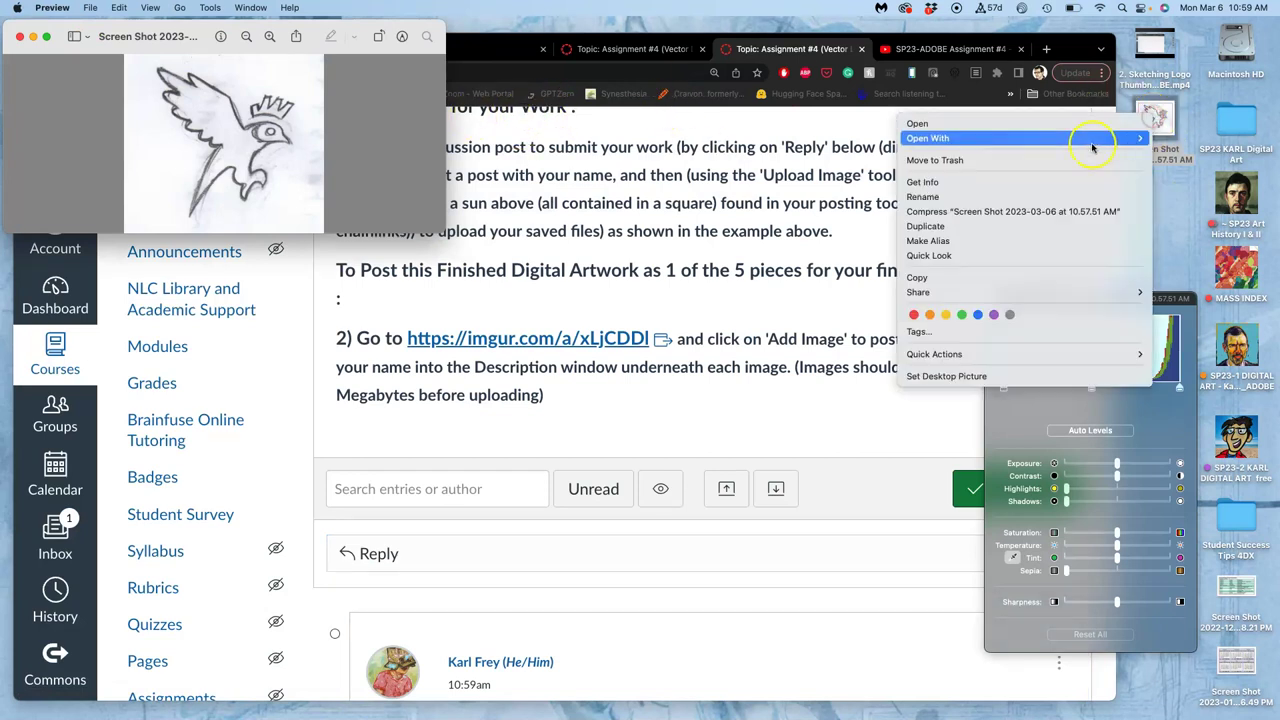
mouse_move(1090, 138)
left_click(840, 190)
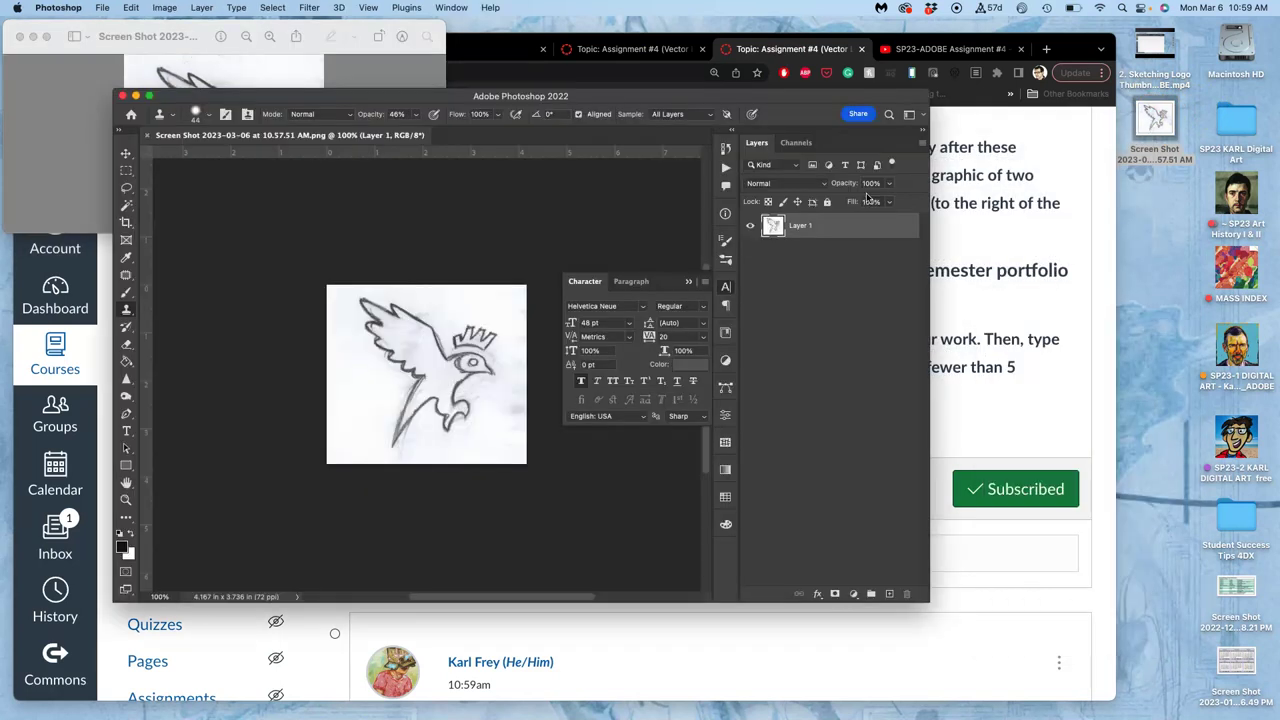
Add a new Layer 2, zoom to 300% on the wing and crowned head, and close the Character panel.
left_click(890, 594)
scroll(518, 492, "up", 5)
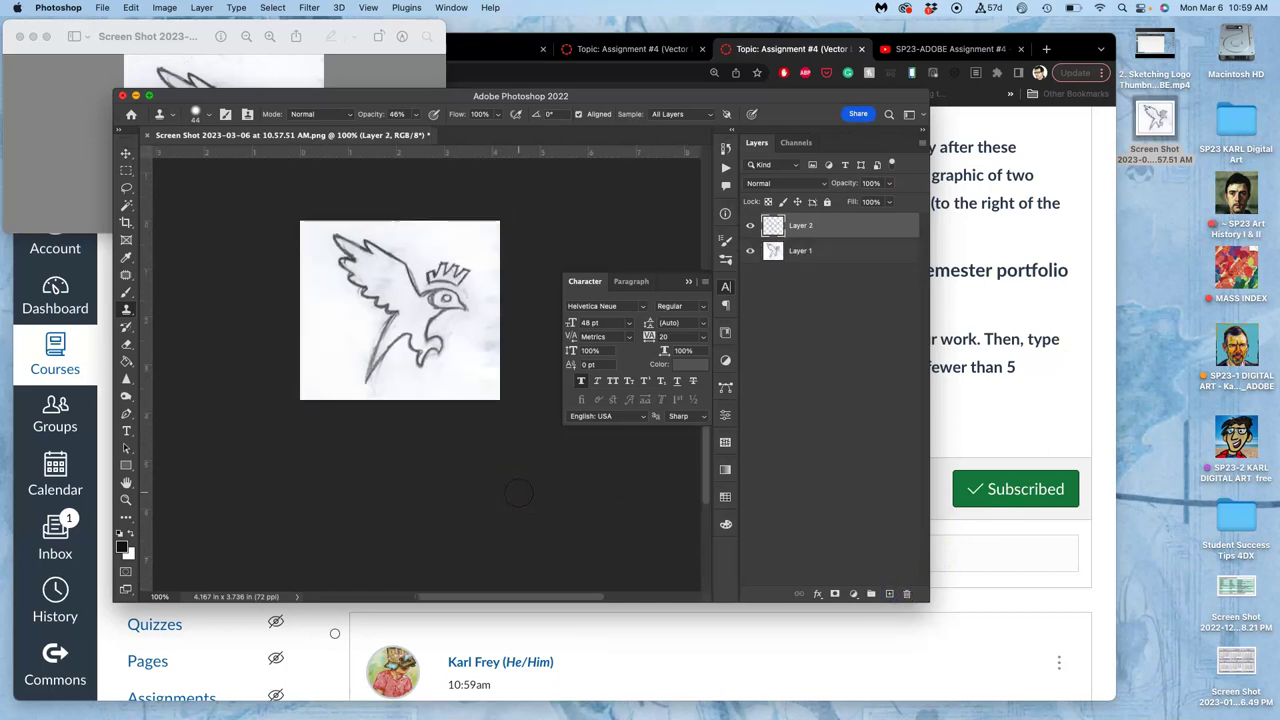
key("super+equal")
key("super+equal")
left_click_drag(500, 280, 545, 456)
left_click(690, 283)
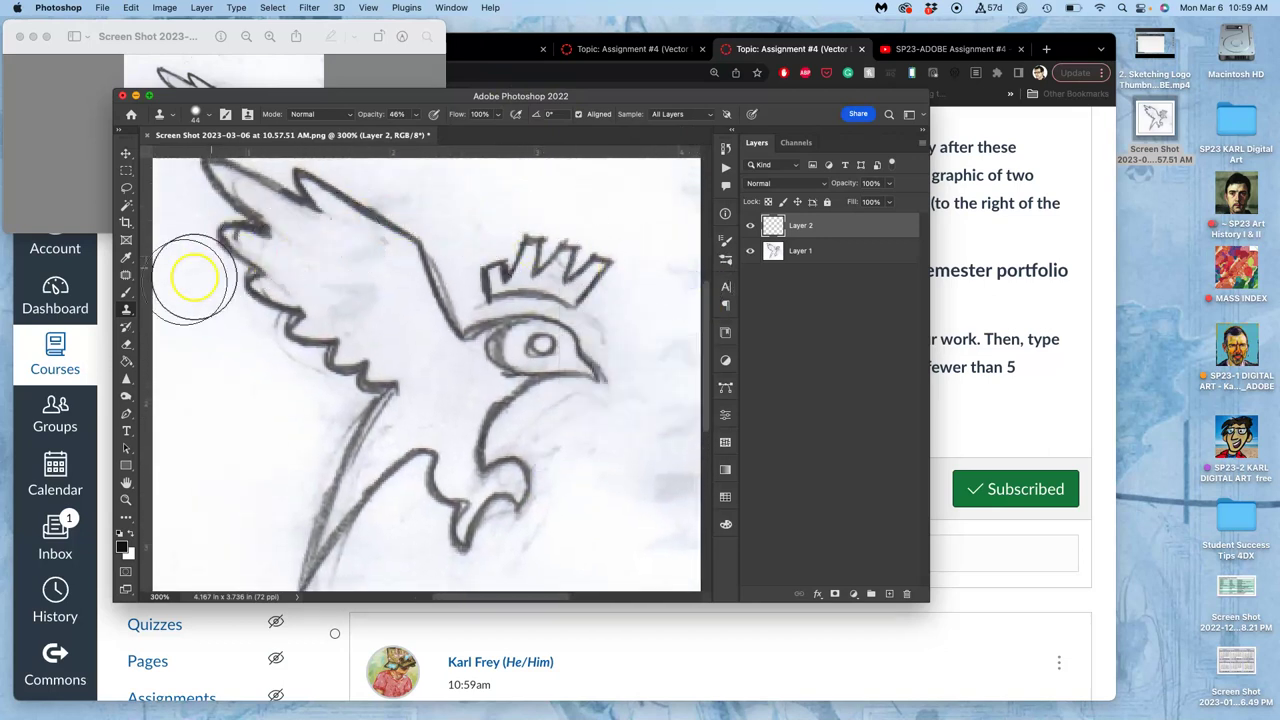
Set up a Hard Round Pressure Size brush at 70% hardness, 20 px, 100% opacity.
left_click(126, 293)
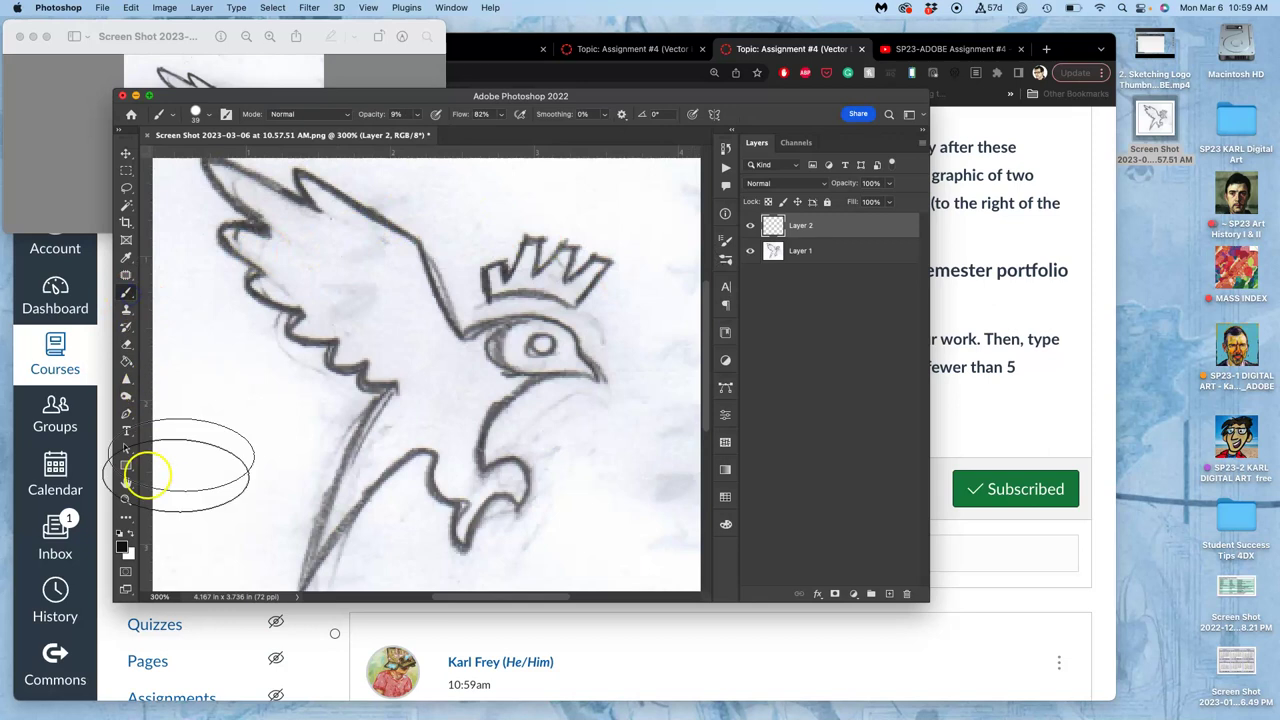
left_click(163, 113)
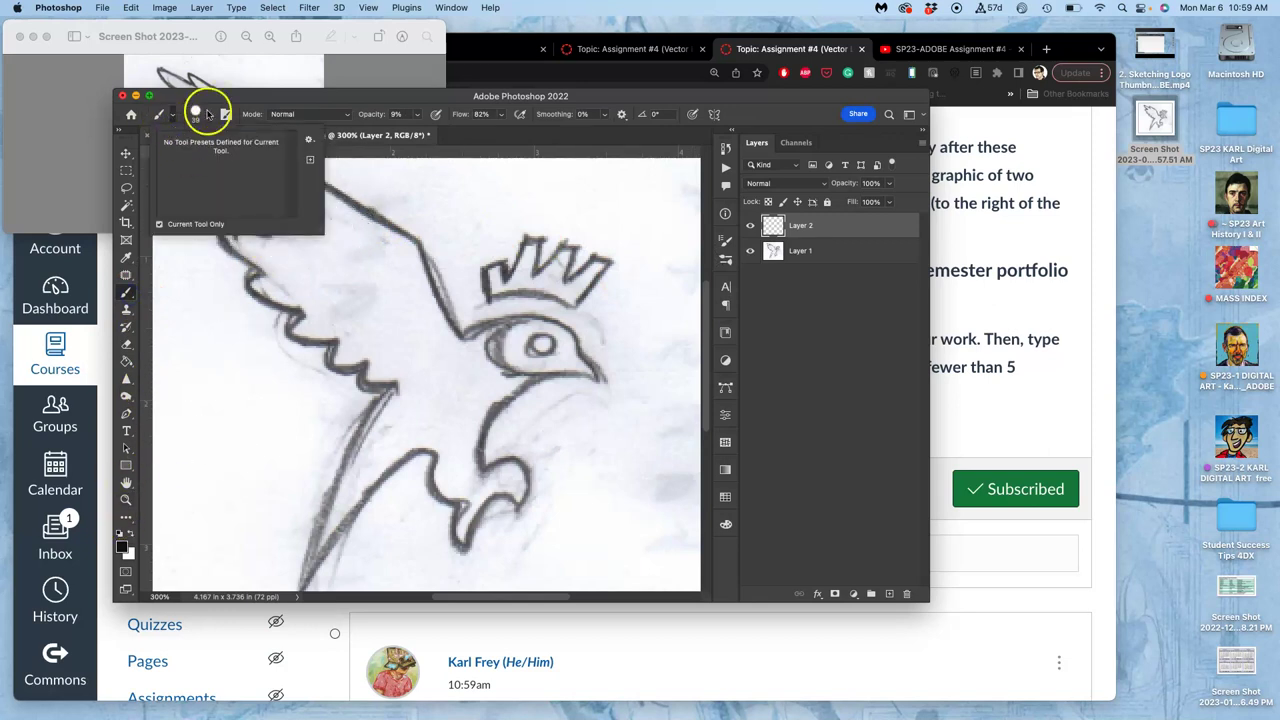
left_click(195, 113)
left_click(200, 316)
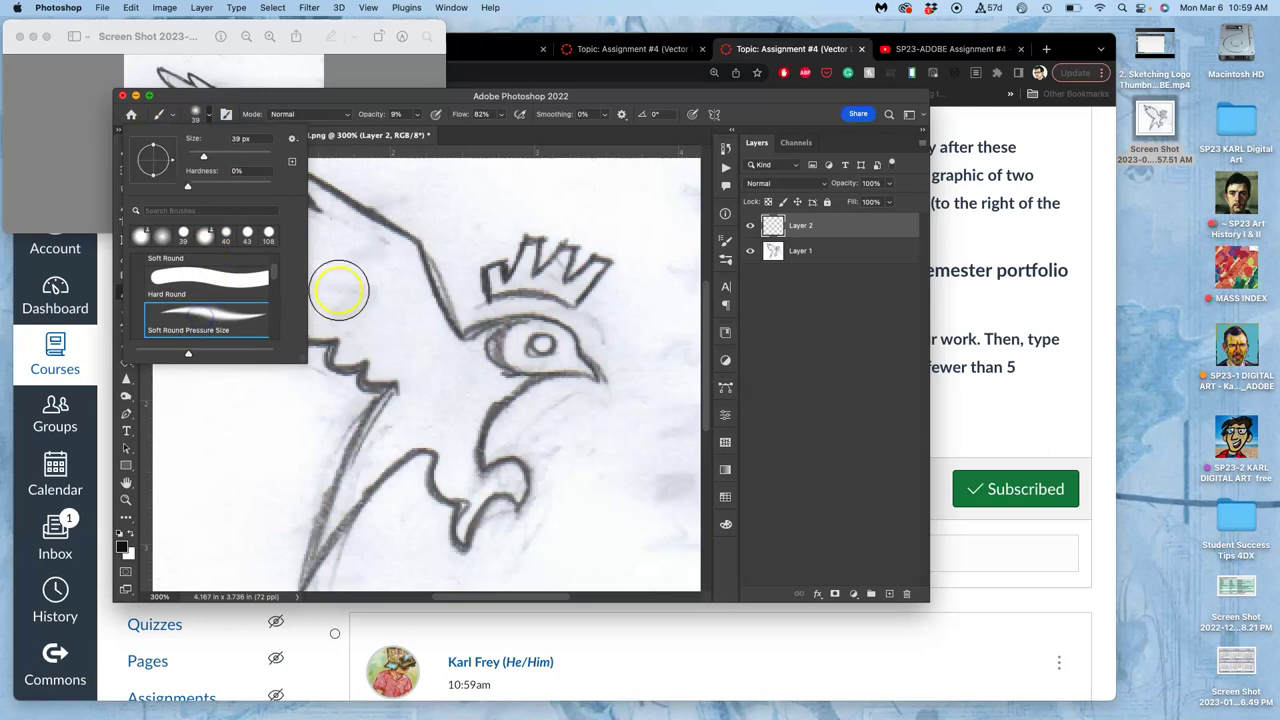
scroll(276, 284, "down", 2)
left_click(228, 313)
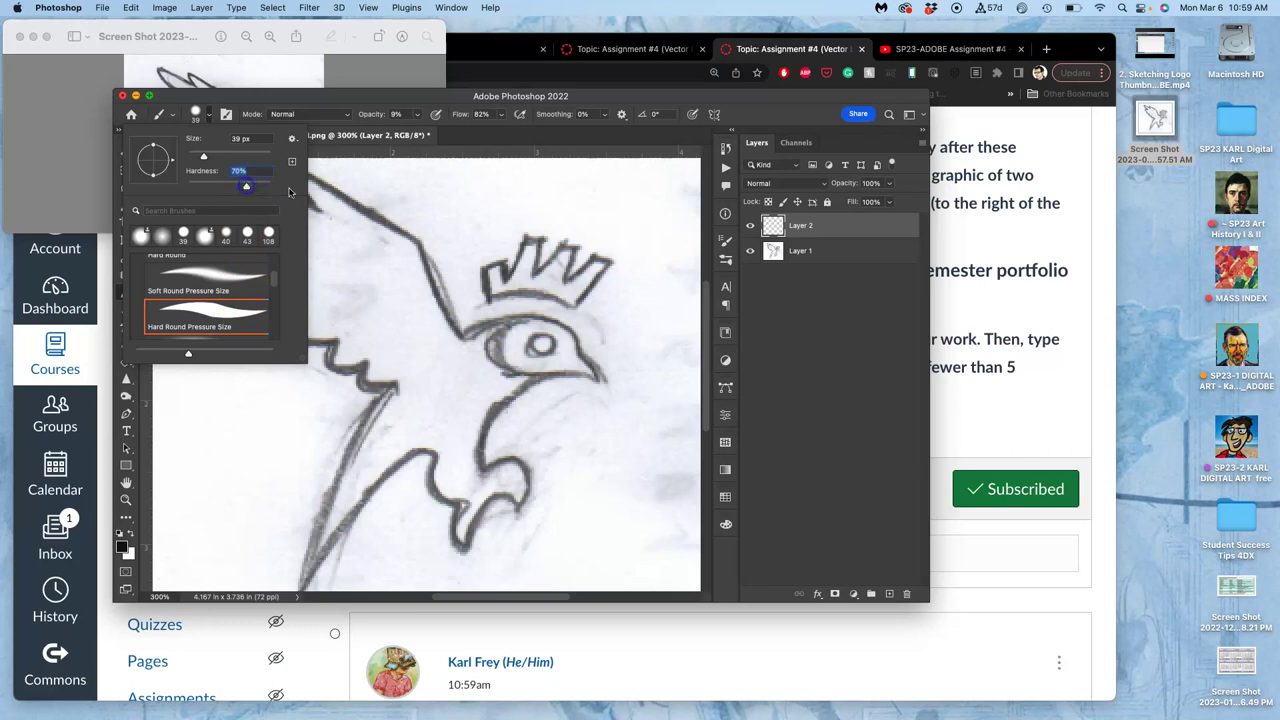
left_click_drag(203, 156, 198, 152)
left_click(366, 268)
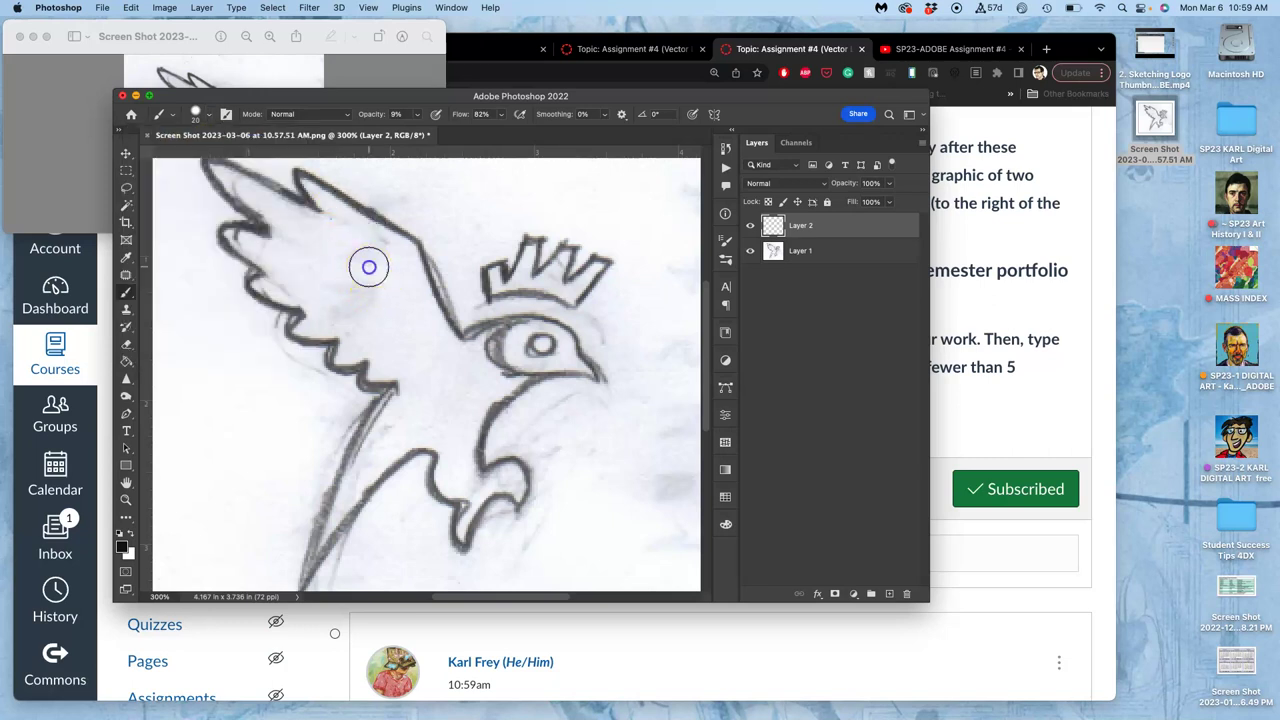
left_click(417, 115)
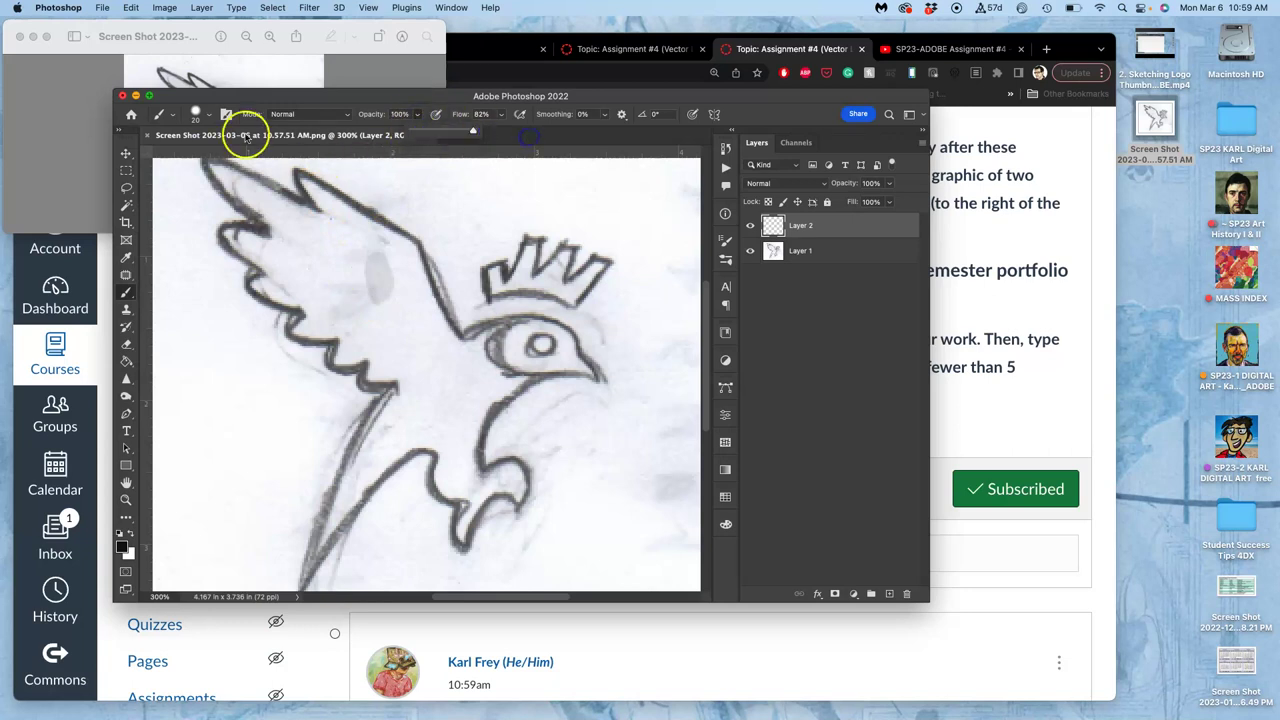
Paint the wing, neck, throat and legs solid black on Layer 2.
mouse_move(229, 177)
left_mouse_down()
mouse_move(268, 202)
mouse_move(241, 184)
mouse_move(293, 216)
mouse_move(243, 187)
mouse_move(283, 226)
mouse_move(228, 186)
left_mouse_up()
mouse_move(296, 210)
left_mouse_down()
mouse_move(328, 218)
mouse_move(306, 184)
mouse_move(401, 240)
mouse_move(459, 360)
mouse_move(389, 266)
mouse_move(351, 249)
mouse_move(371, 246)
mouse_move(386, 292)
mouse_move(299, 232)
mouse_move(295, 267)
mouse_move(257, 247)
left_mouse_up()
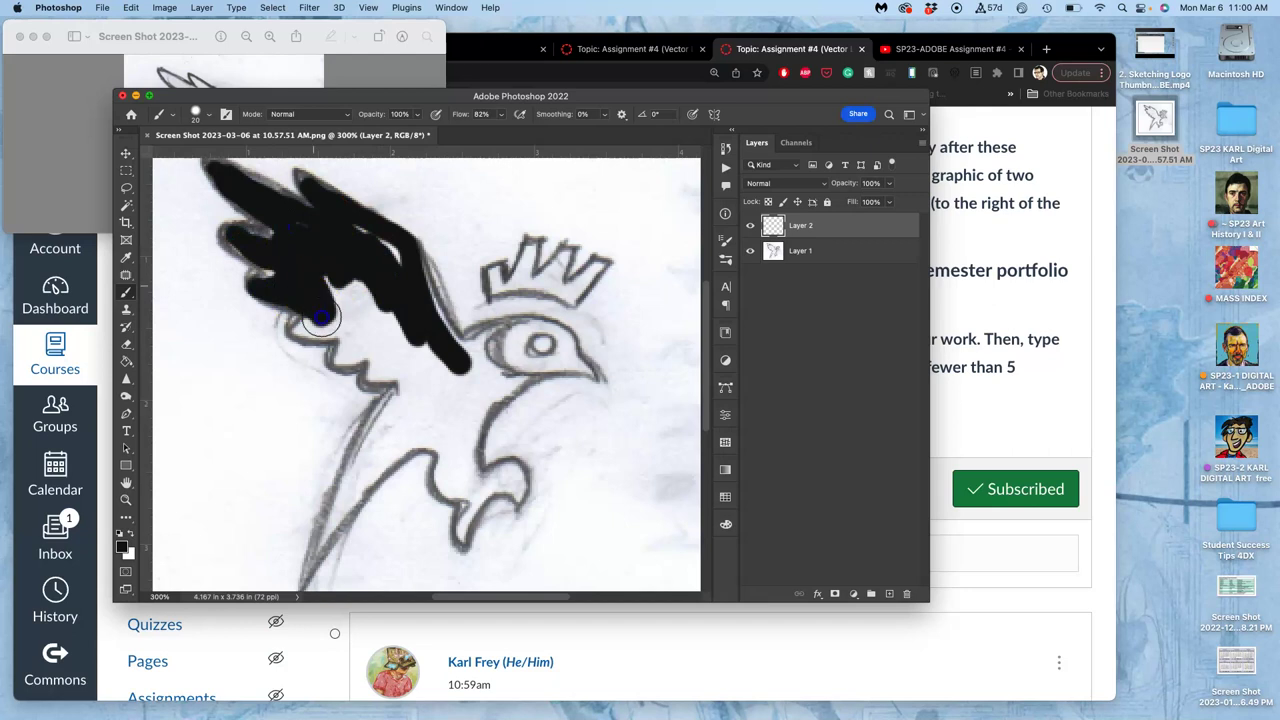
mouse_move(322, 316)
left_mouse_down()
mouse_move(368, 327)
mouse_move(361, 241)
mouse_move(396, 262)
mouse_move(411, 311)
mouse_move(406, 343)
mouse_move(373, 332)
mouse_move(349, 355)
mouse_move(408, 370)
left_mouse_up()
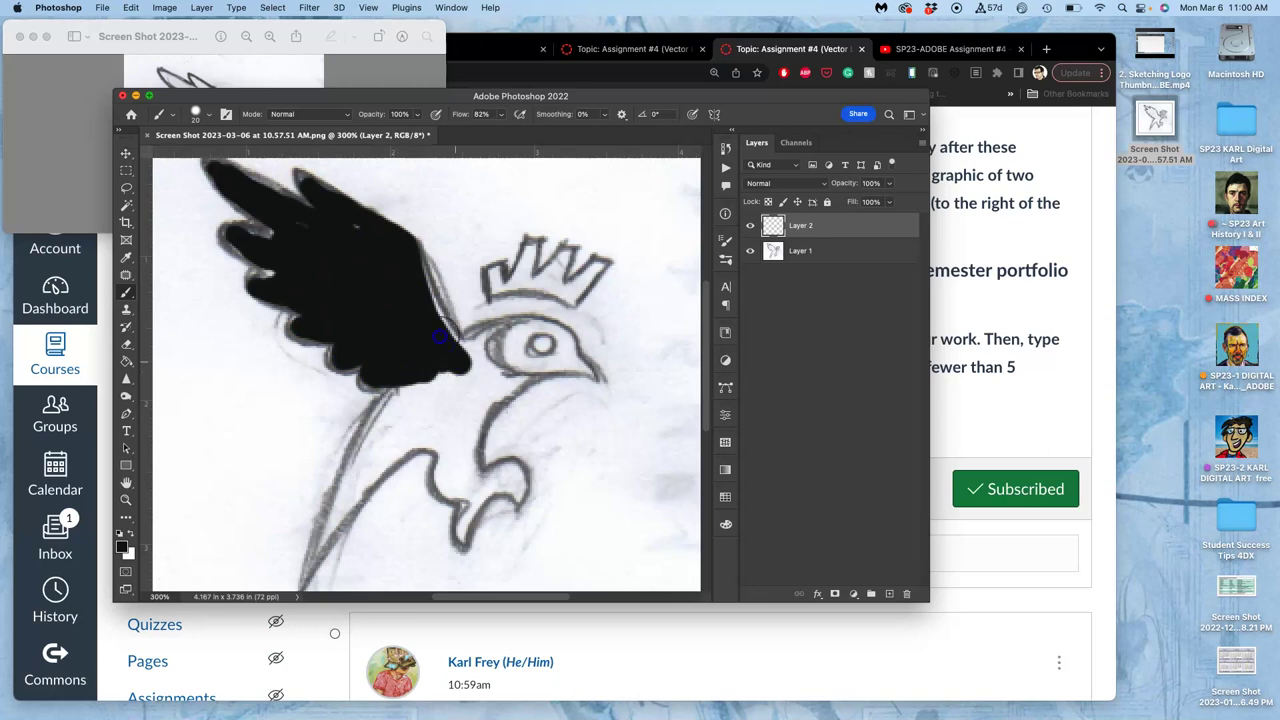
mouse_move(427, 313)
left_mouse_down()
mouse_move(464, 366)
mouse_move(453, 361)
mouse_move(364, 454)
mouse_move(394, 418)
mouse_move(314, 554)
mouse_move(429, 421)
mouse_move(358, 483)
mouse_move(371, 448)
mouse_move(360, 456)
mouse_move(337, 506)
mouse_move(407, 383)
mouse_move(437, 360)
left_mouse_up()
mouse_move(444, 411)
left_mouse_down()
mouse_move(404, 445)
mouse_move(443, 435)
mouse_move(472, 455)
mouse_move(454, 482)
mouse_move(442, 472)
mouse_move(448, 492)
mouse_move(474, 493)
mouse_move(459, 543)
mouse_move(465, 514)
mouse_move(505, 477)
mouse_move(480, 493)
mouse_move(519, 477)
left_mouse_up()
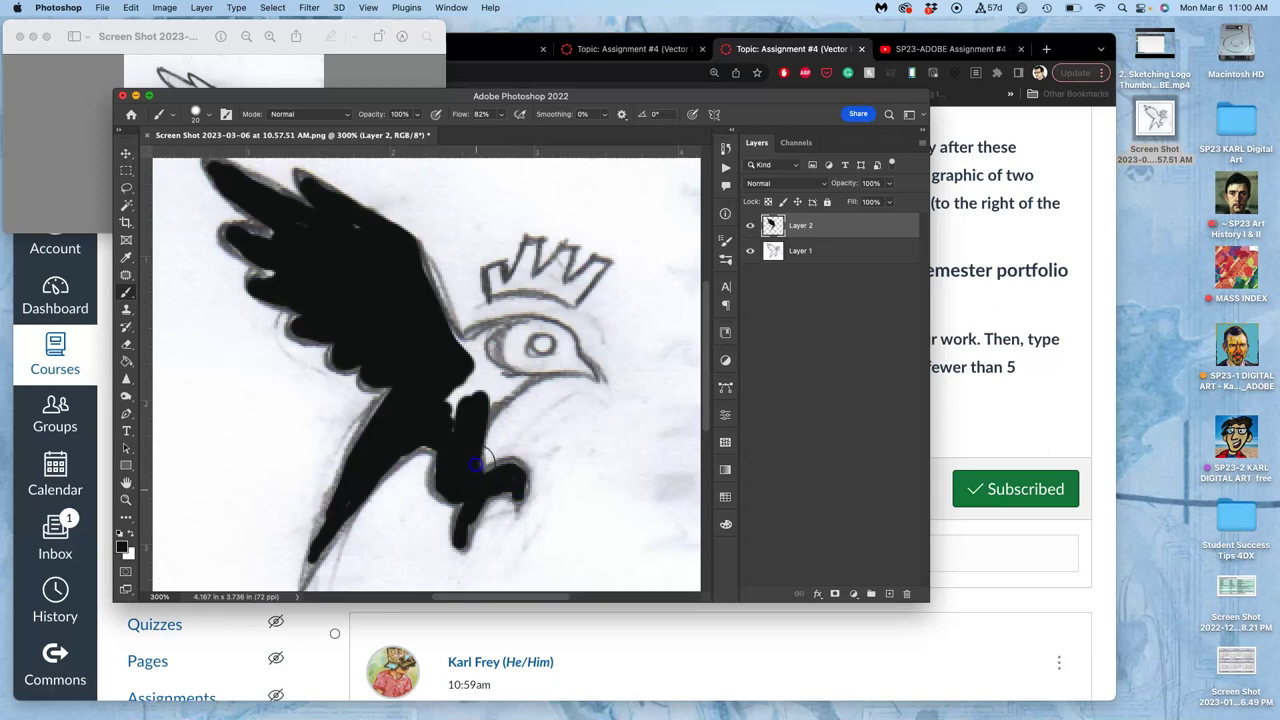
Paint the head, pupil, crown base and beak black.
mouse_move(469, 403)
left_mouse_down()
mouse_move(503, 388)
mouse_move(500, 412)
mouse_move(525, 379)
left_mouse_up()
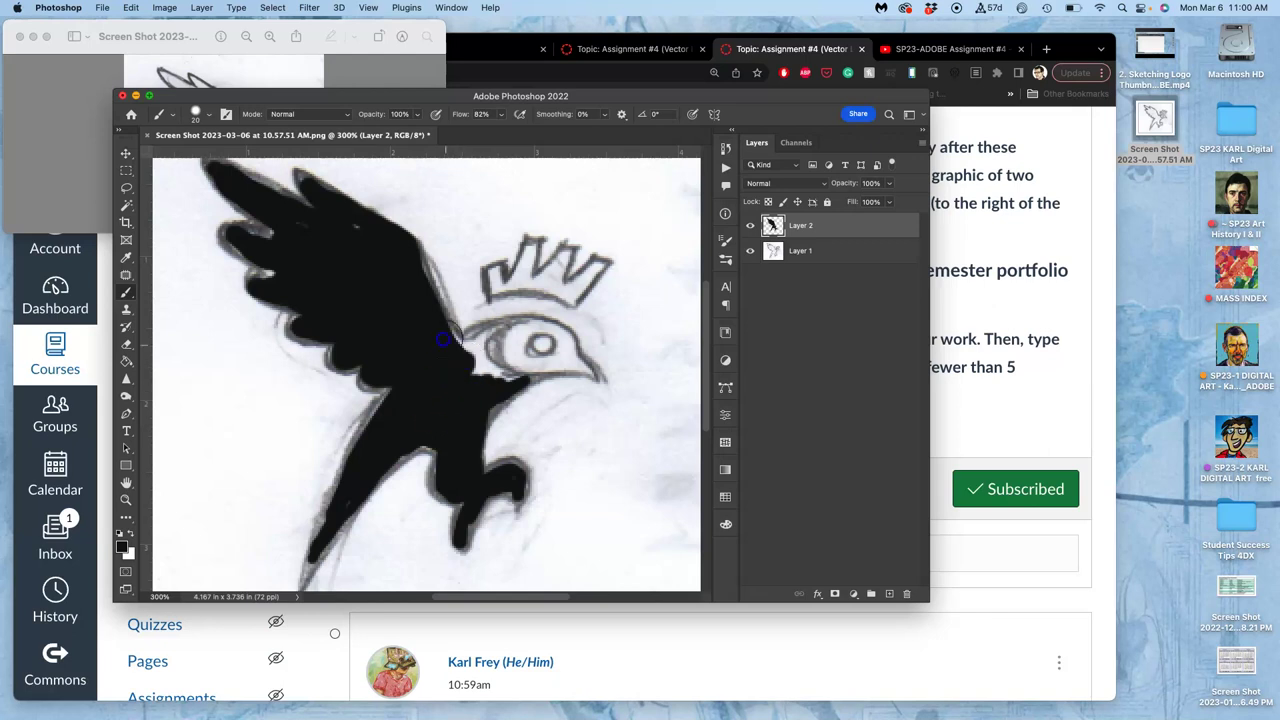
mouse_move(478, 347)
left_mouse_down()
mouse_move(529, 323)
mouse_move(498, 332)
mouse_move(474, 370)
mouse_move(487, 339)
mouse_move(523, 322)
mouse_move(489, 340)
mouse_move(498, 379)
left_mouse_up()
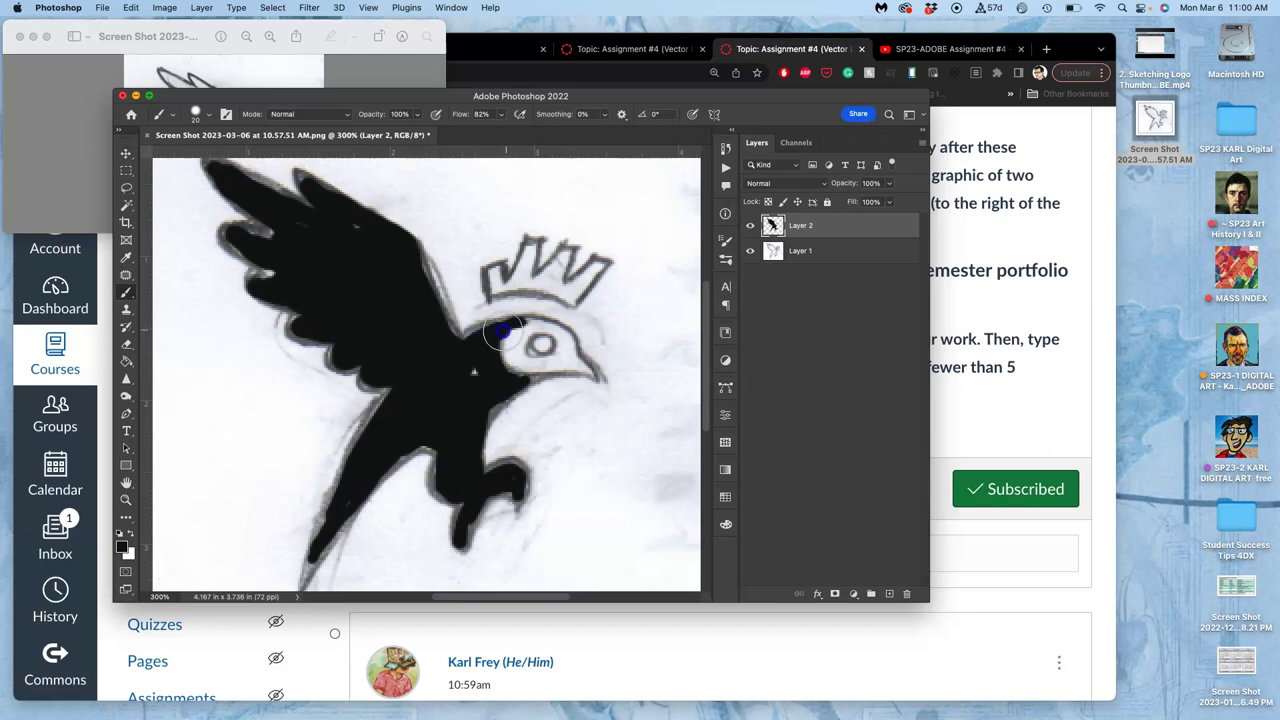
mouse_move(564, 334)
left_mouse_down()
mouse_move(558, 352)
mouse_move(541, 347)
left_mouse_up()
mouse_move(524, 282)
left_mouse_down()
mouse_move(492, 270)
mouse_move(495, 289)
mouse_move(521, 269)
mouse_move(518, 281)
mouse_move(529, 249)
mouse_move(512, 288)
mouse_move(542, 283)
mouse_move(564, 251)
mouse_move(551, 286)
mouse_move(526, 288)
mouse_move(565, 293)
mouse_move(597, 263)
mouse_move(571, 300)
left_mouse_up()
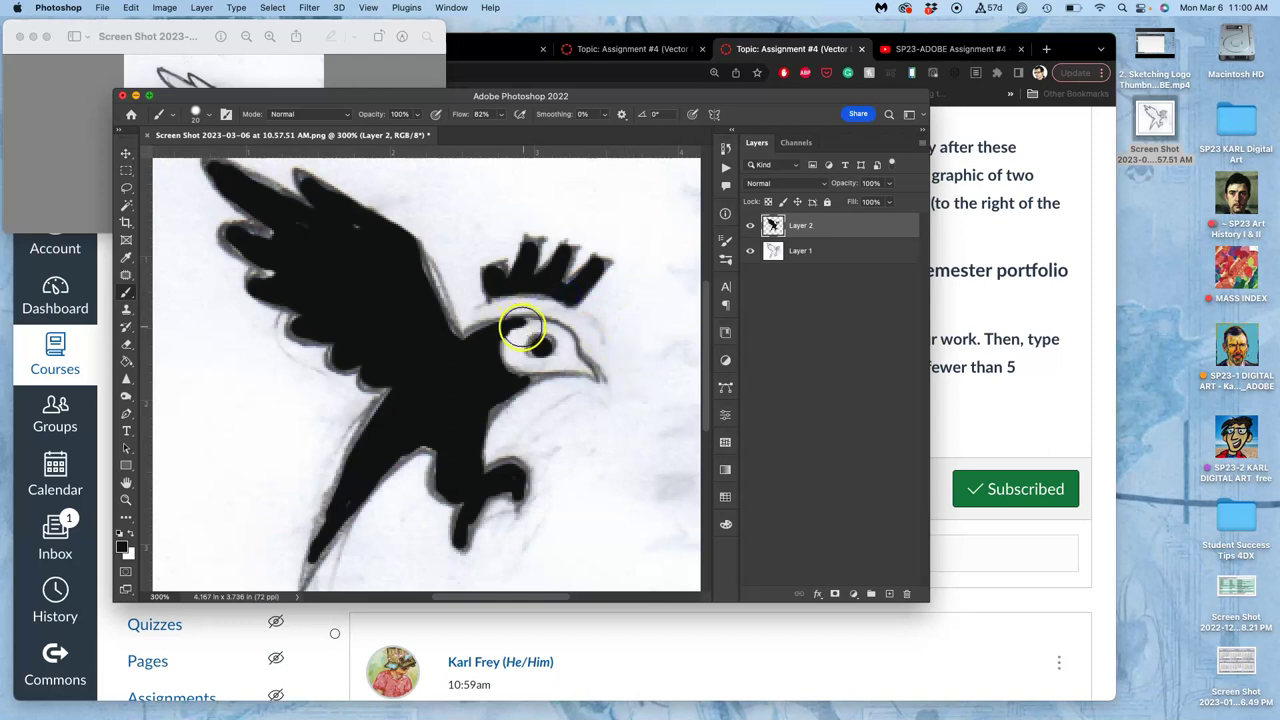
mouse_move(547, 322)
left_mouse_down()
mouse_move(597, 376)
mouse_move(512, 372)
left_mouse_up()
Hide the sketch layer, undo a stray stroke over the eye white, and check the black layer.
key("super+minus")
key("super+minus")
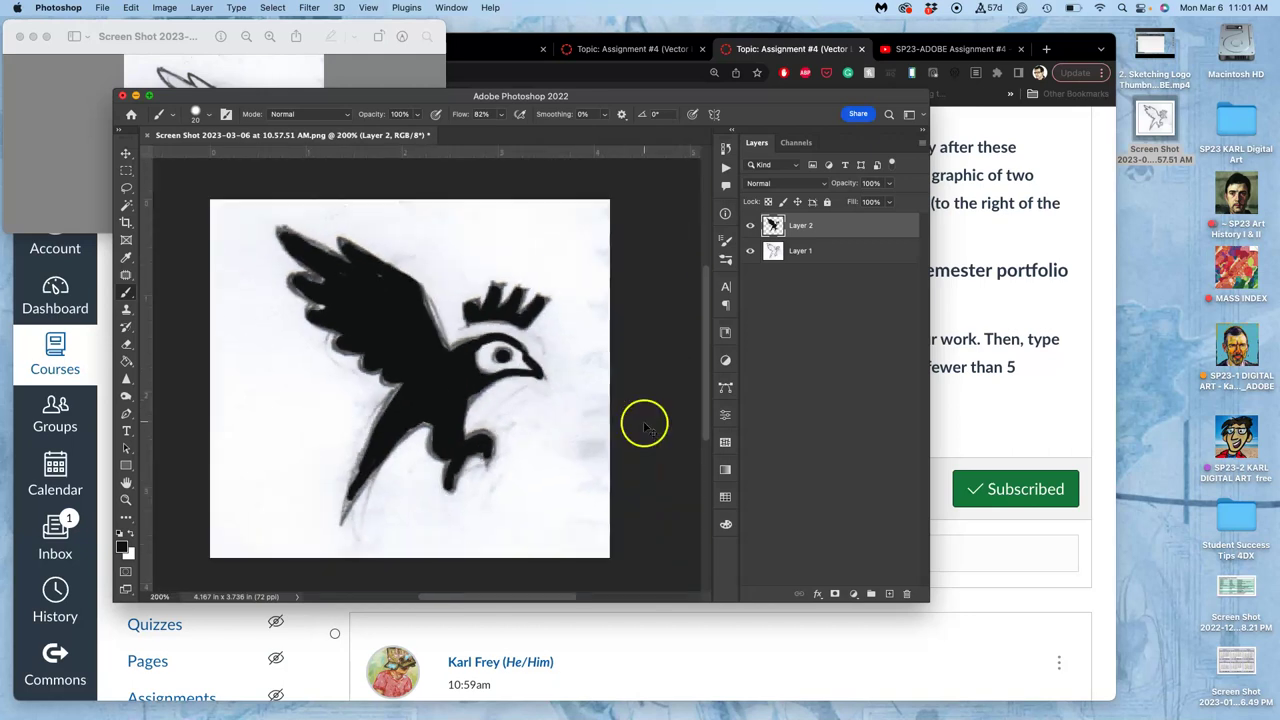
left_click(750, 251)
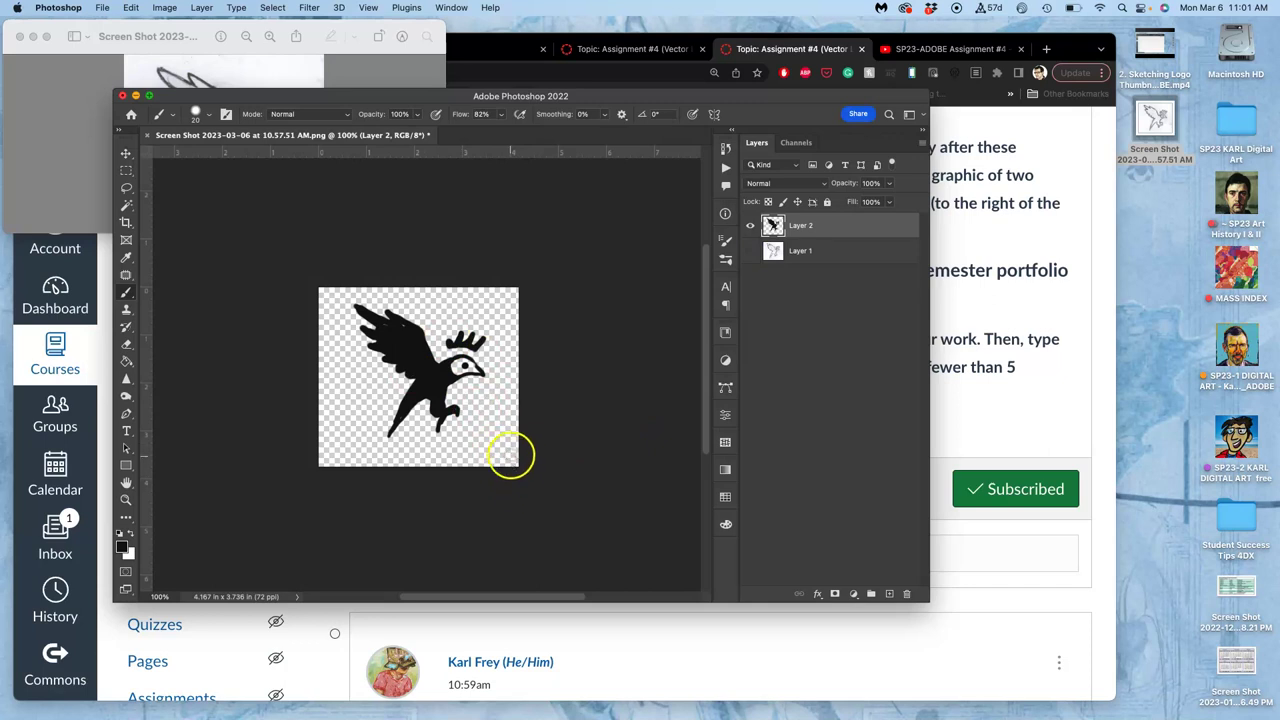
key("super+minus")
key("super+minus")
key("super+minus")
key("super+plus")
key("super+plus")
key("super+plus")
key("super+plus")
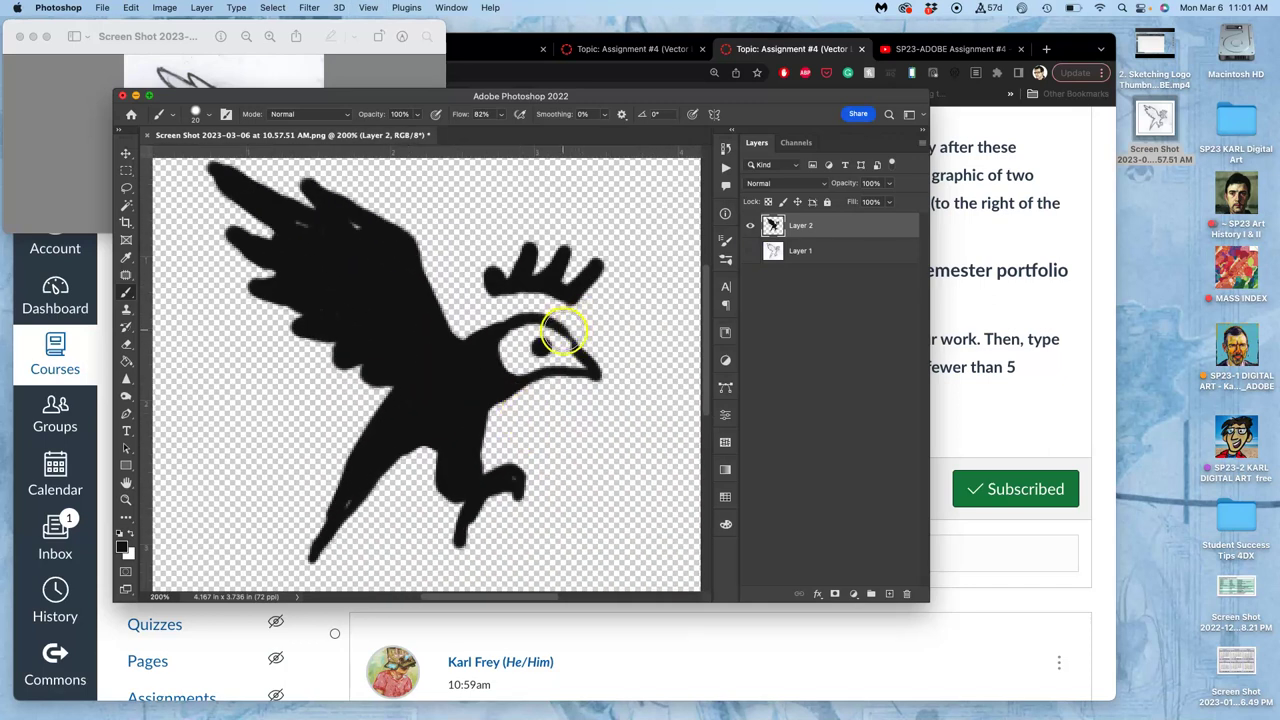
left_click_drag(572, 352, 565, 340)
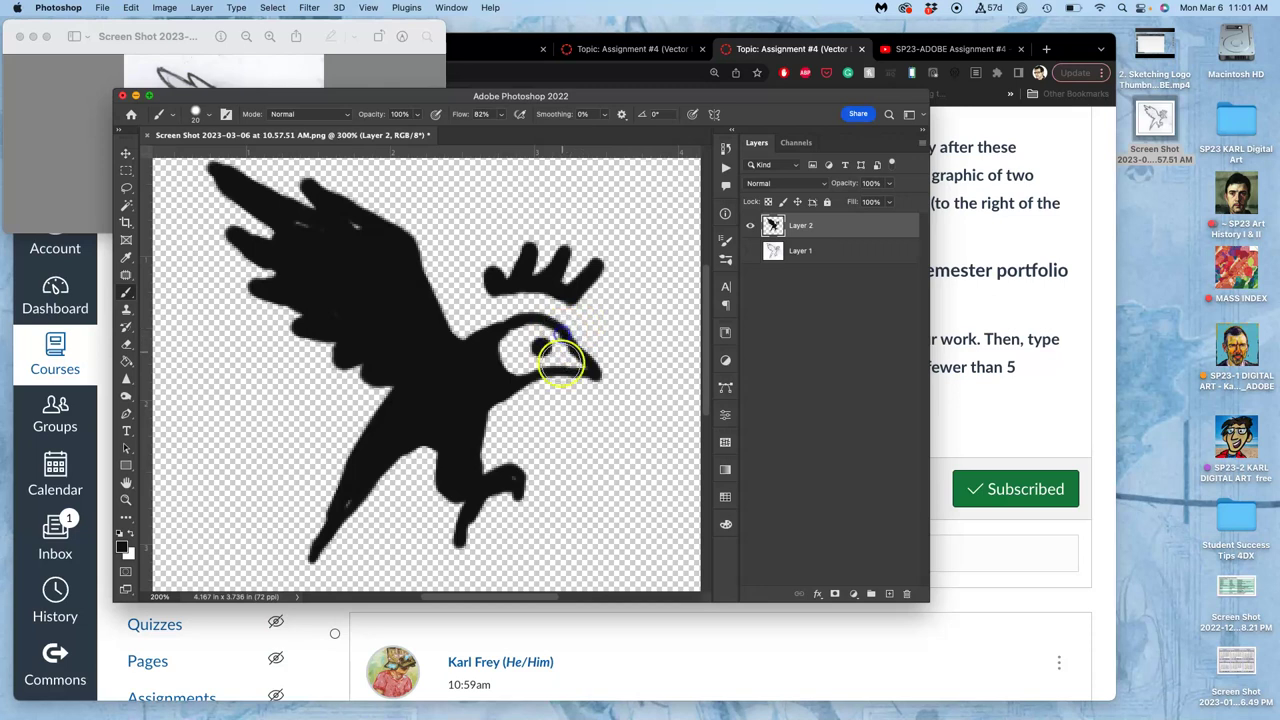
key("super+z")
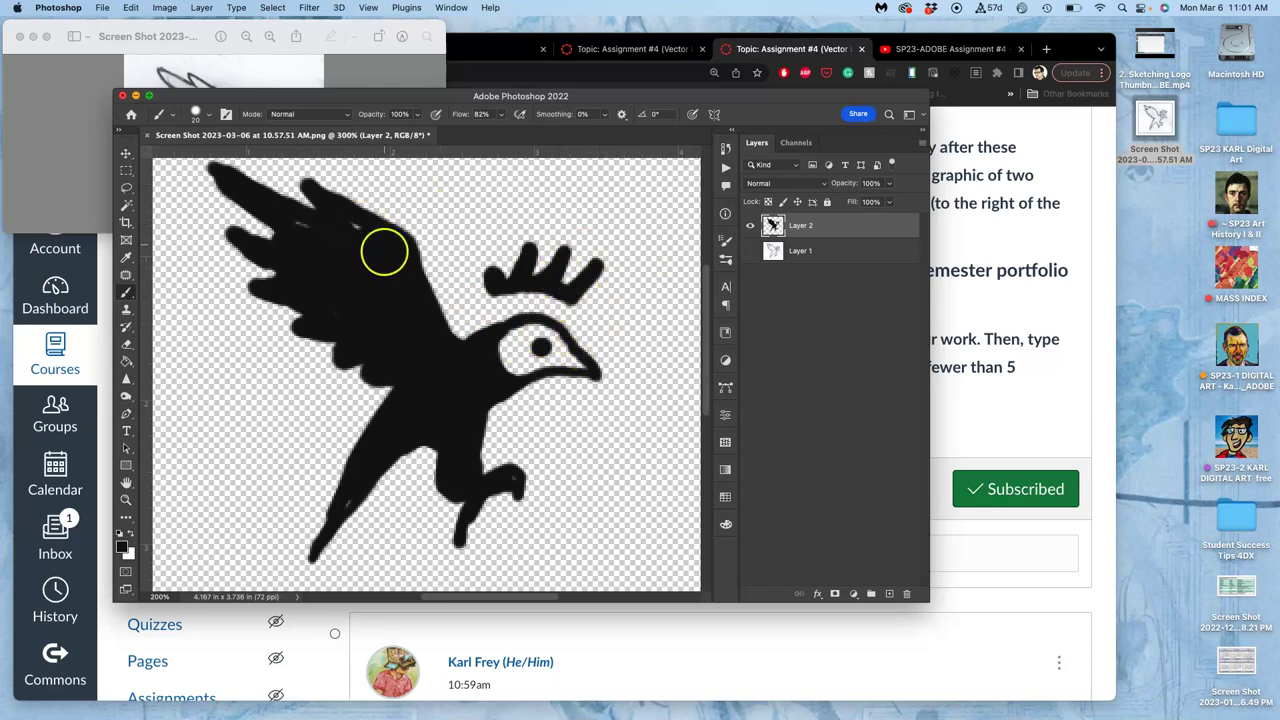
left_click(751, 227)
left_click(749, 227)
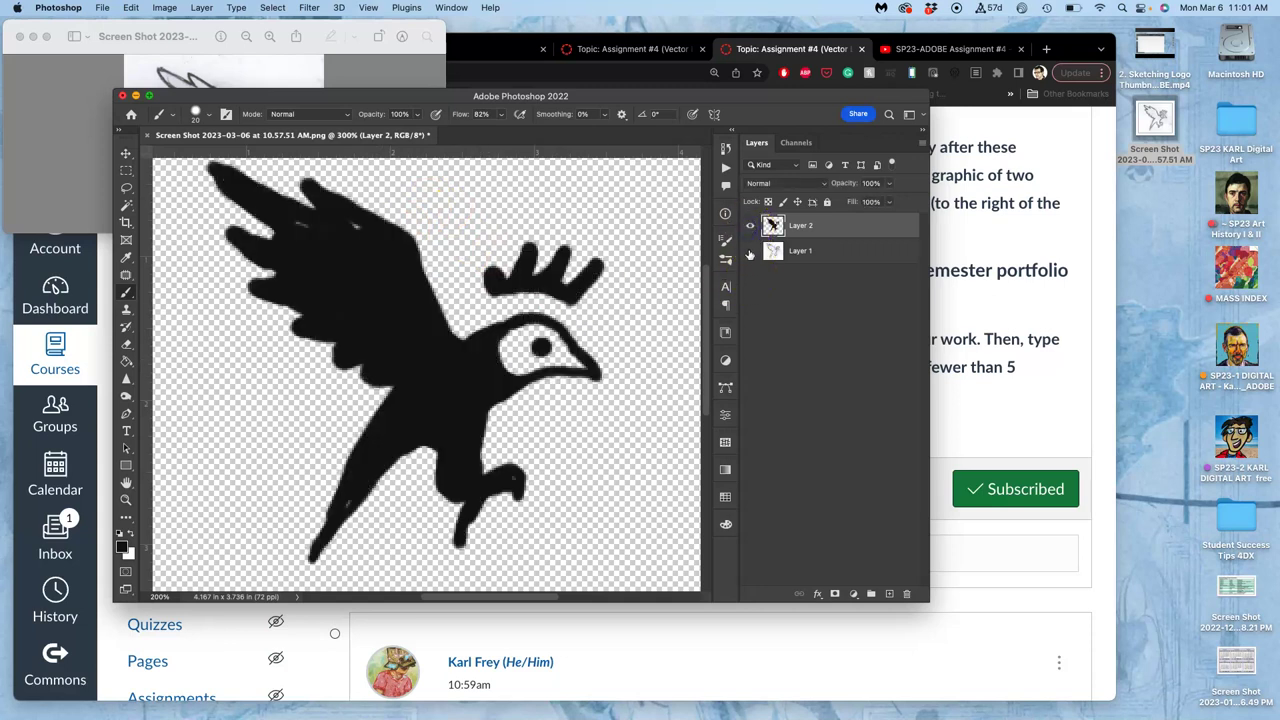
On a new Layer 3, swap colours and paint black over the eye's white, leaving small highlights.
left_click(889, 593)
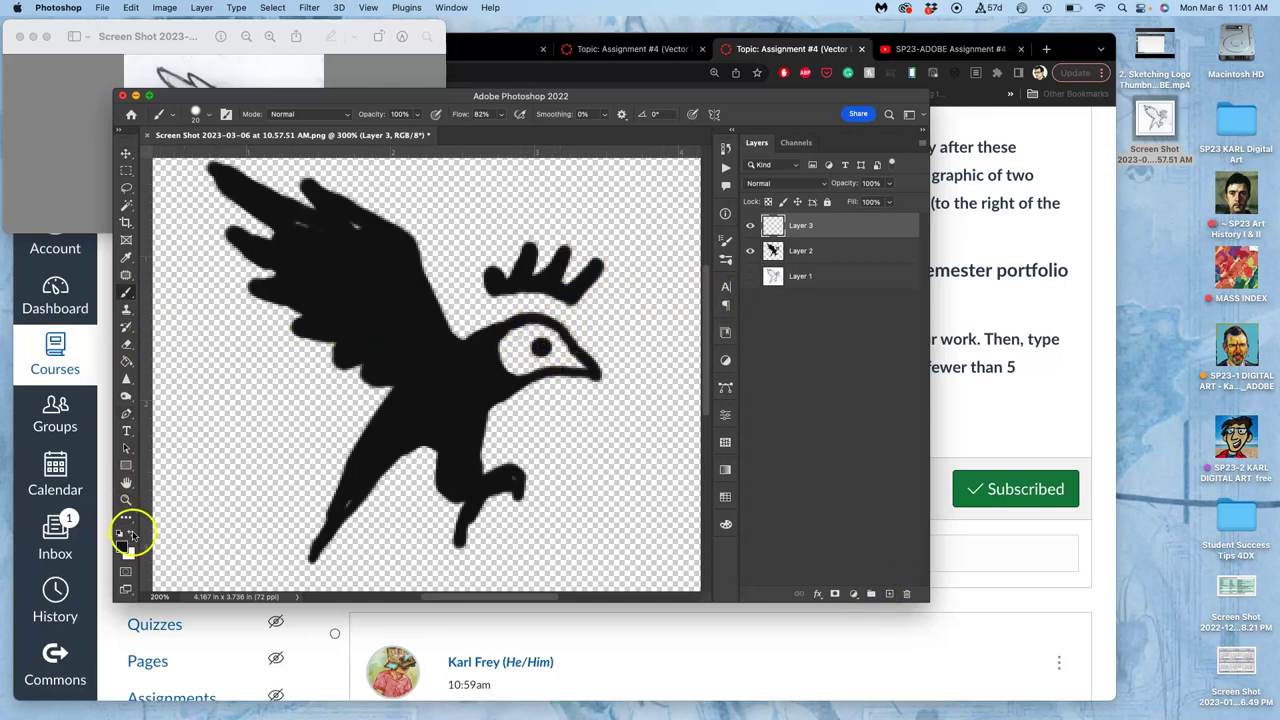
left_click_drag(555, 333, 570, 347)
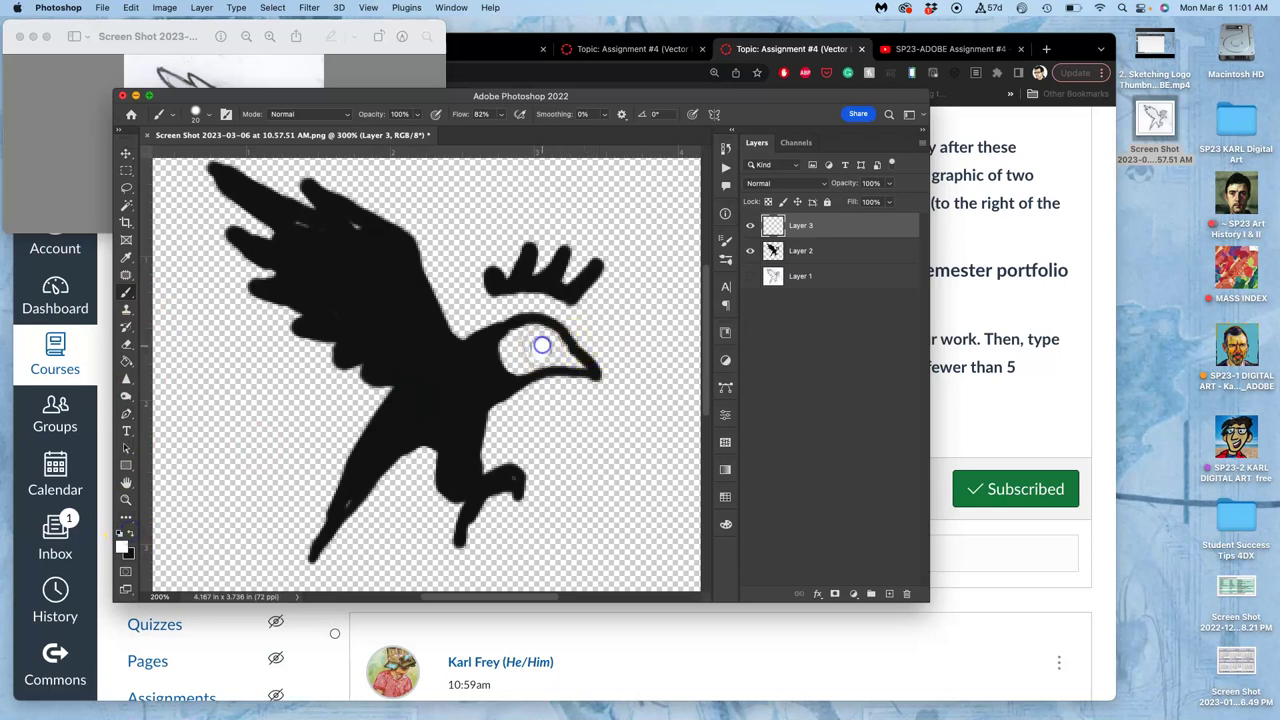
left_click(131, 536)
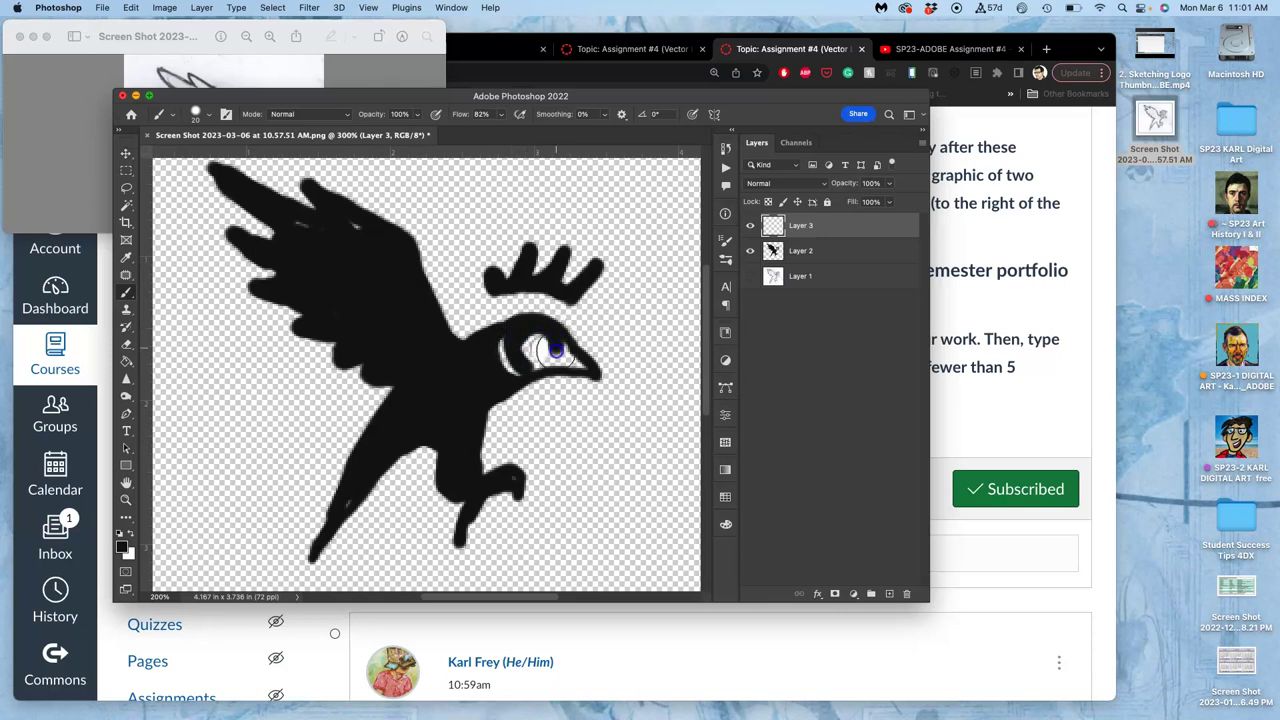
left_click_drag(537, 340, 556, 352)
left_click(751, 225)
left_click(751, 225)
left_click(751, 225)
left_click(752, 224)
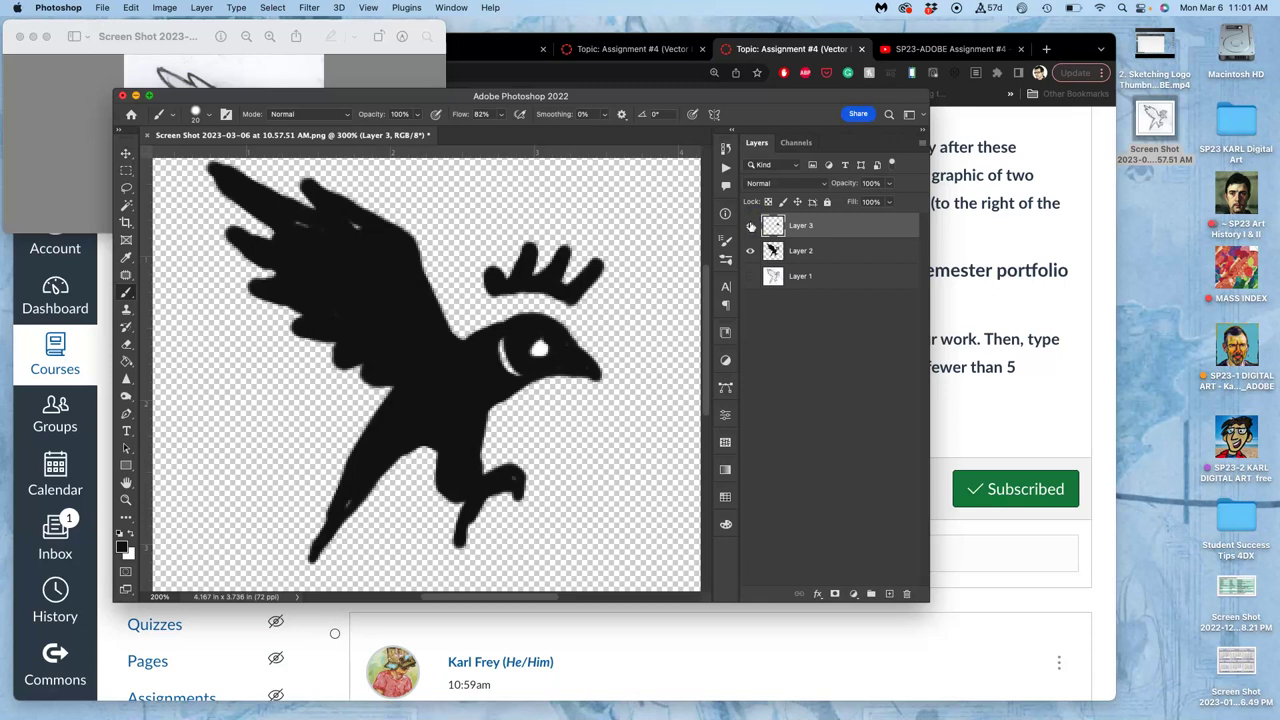
left_click(751, 229)
left_click(753, 229)
key("super+minus")
key("super+minus")
key("super+minus")
key("super+minus")
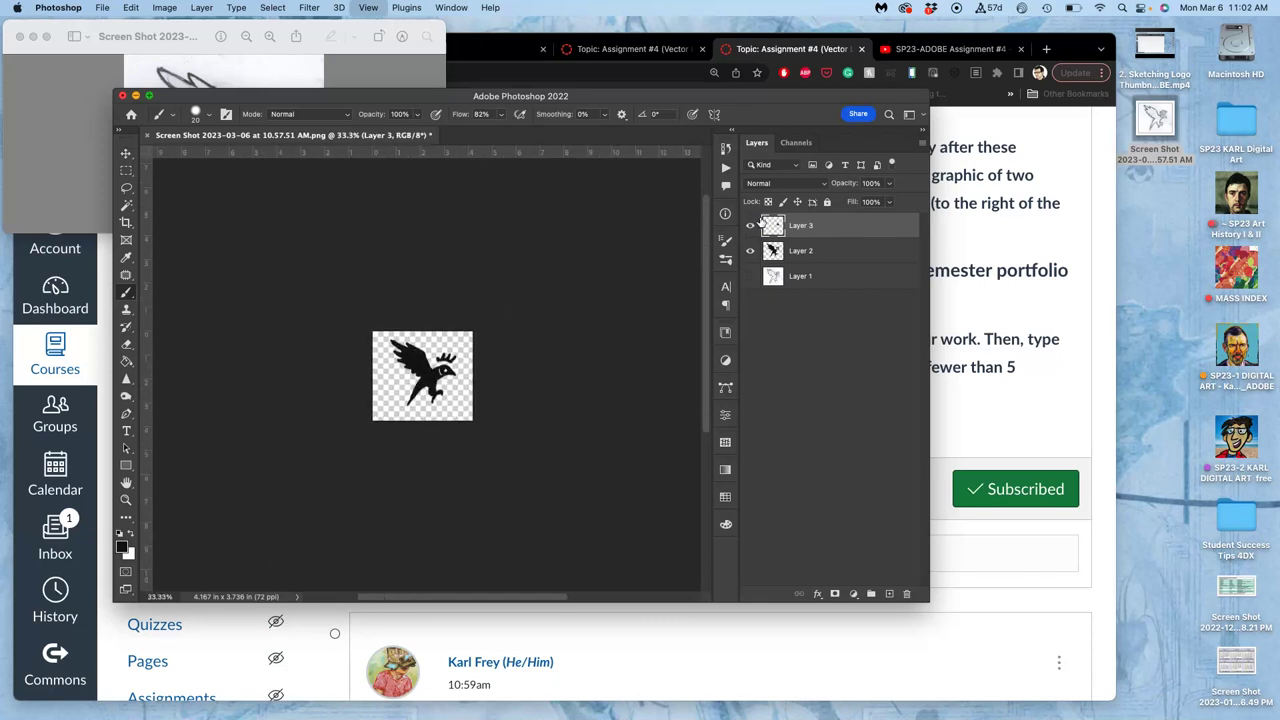
key("super+plus")
key("super+plus")
key("super+plus")
key("super+plus")
key("super+minus")
left_click(751, 224)
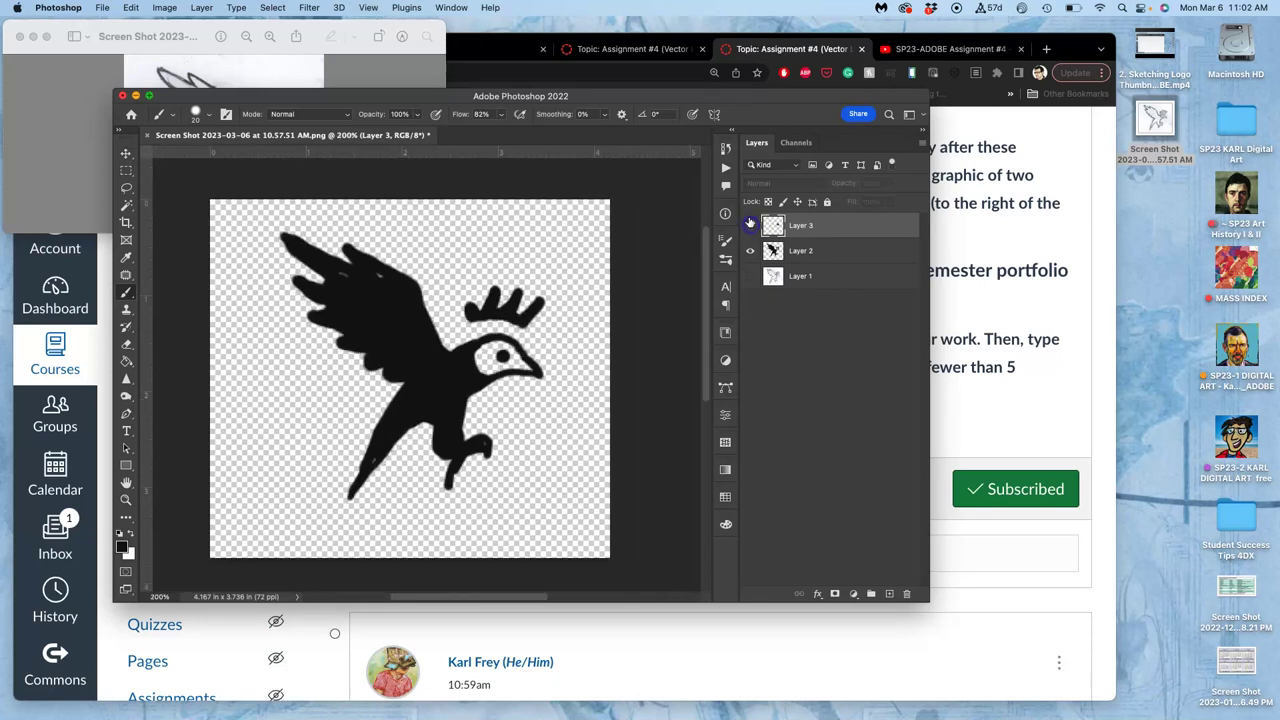
key("super+minus")
key("super+minus")
key("super+minus")
key("super+minus")
key("super+minus")
key("super+plus")
key("super+plus")
key("super+plus")
key("super+plus")
key("super+plus")
key("super+plus")
key("super+minus")
key("super+minus")
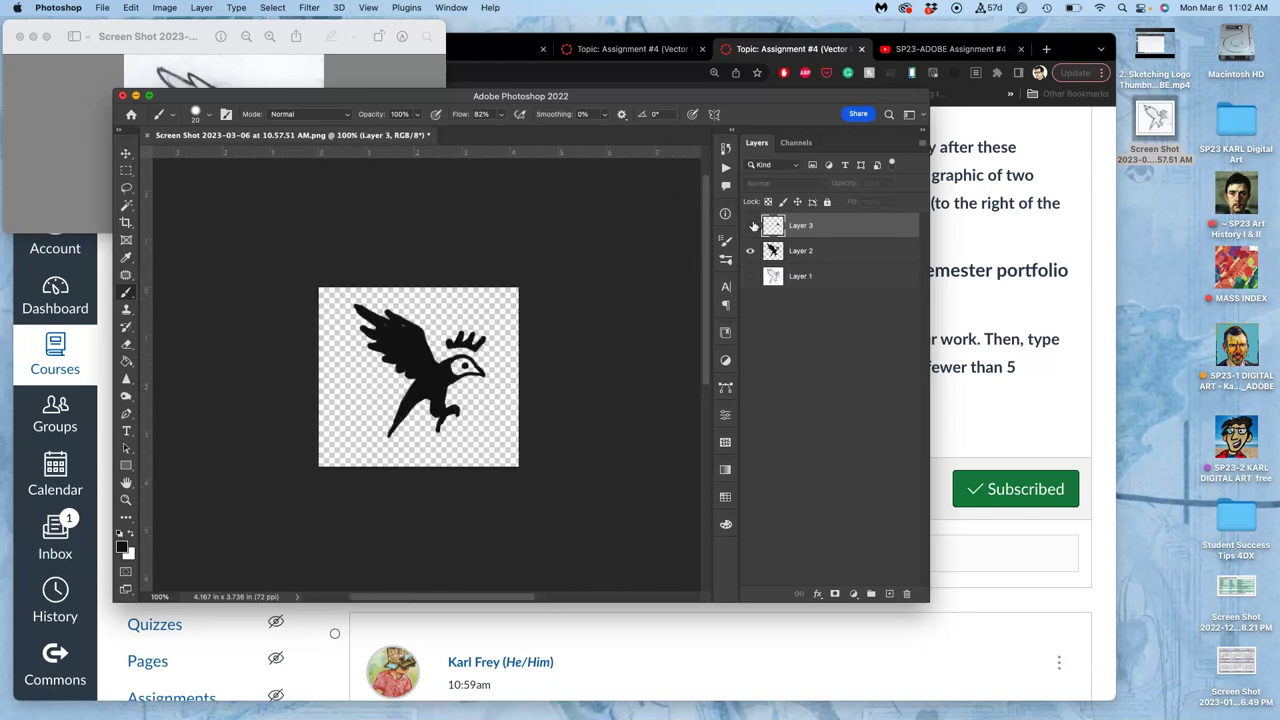
key("super+plus")
key("super+plus")
left_click(751, 227)
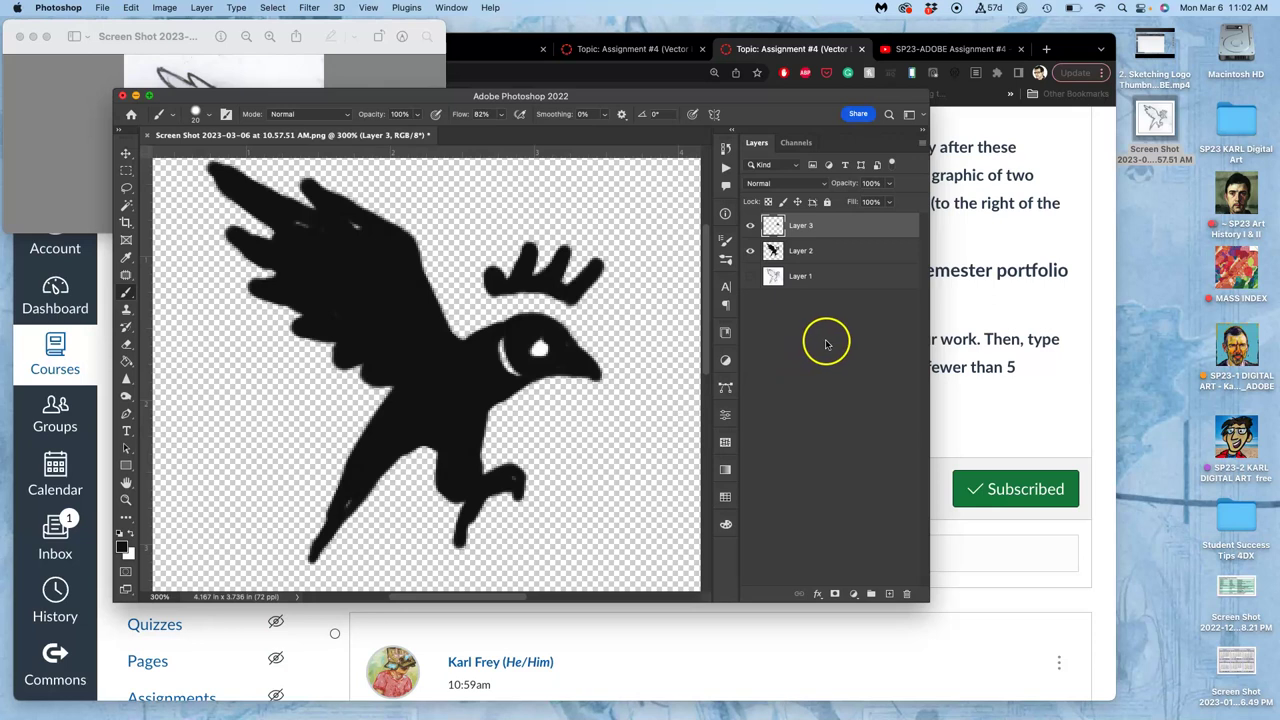
left_click(751, 226)
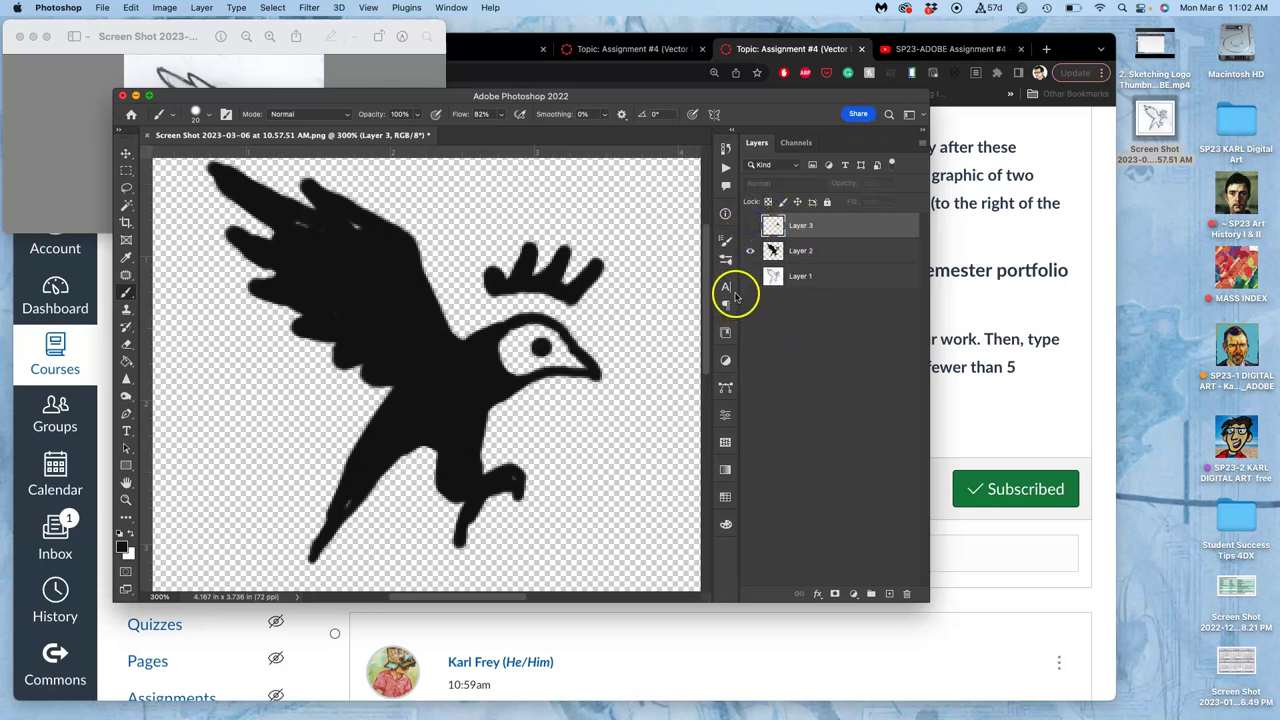
left_click(751, 226)
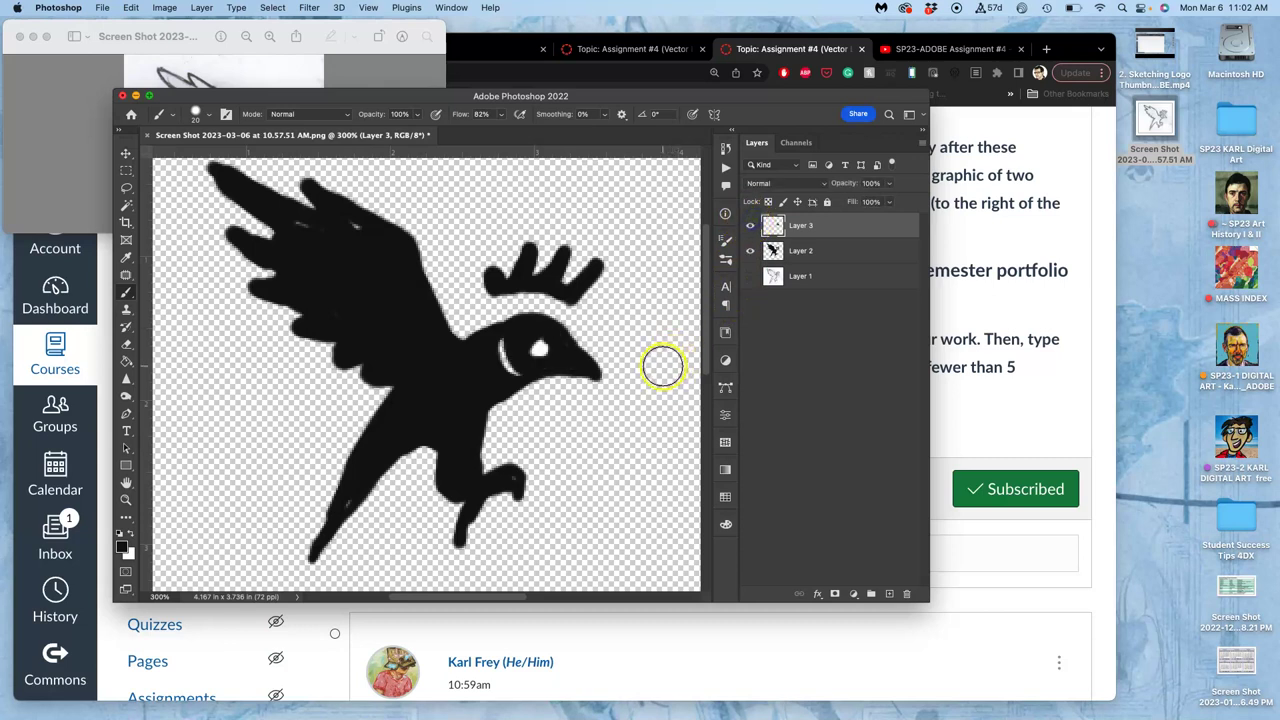
key("super+minus")
key("super+minus")
key("super+minus")
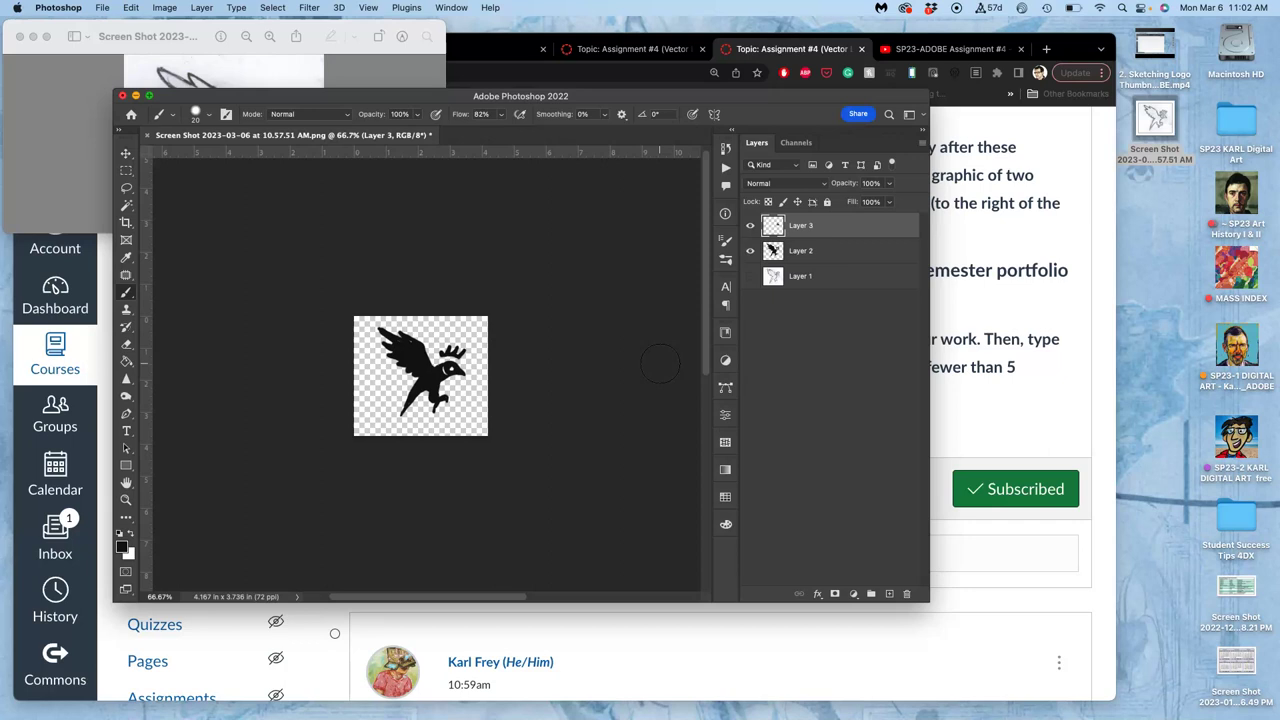
key("super+plus")
key("super+plus")
key("super+plus")
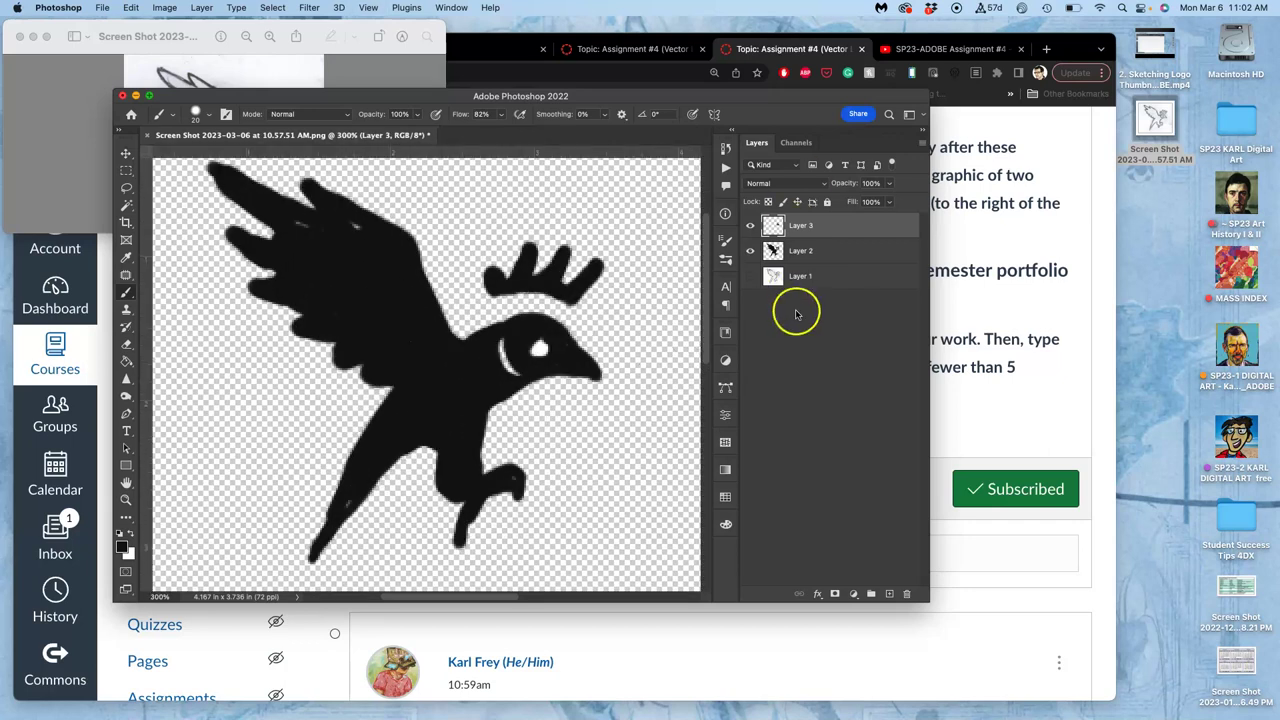
Show Layer 1, hide Layers 2 and 3, and duplicate the sketch layer.
left_click(750, 276)
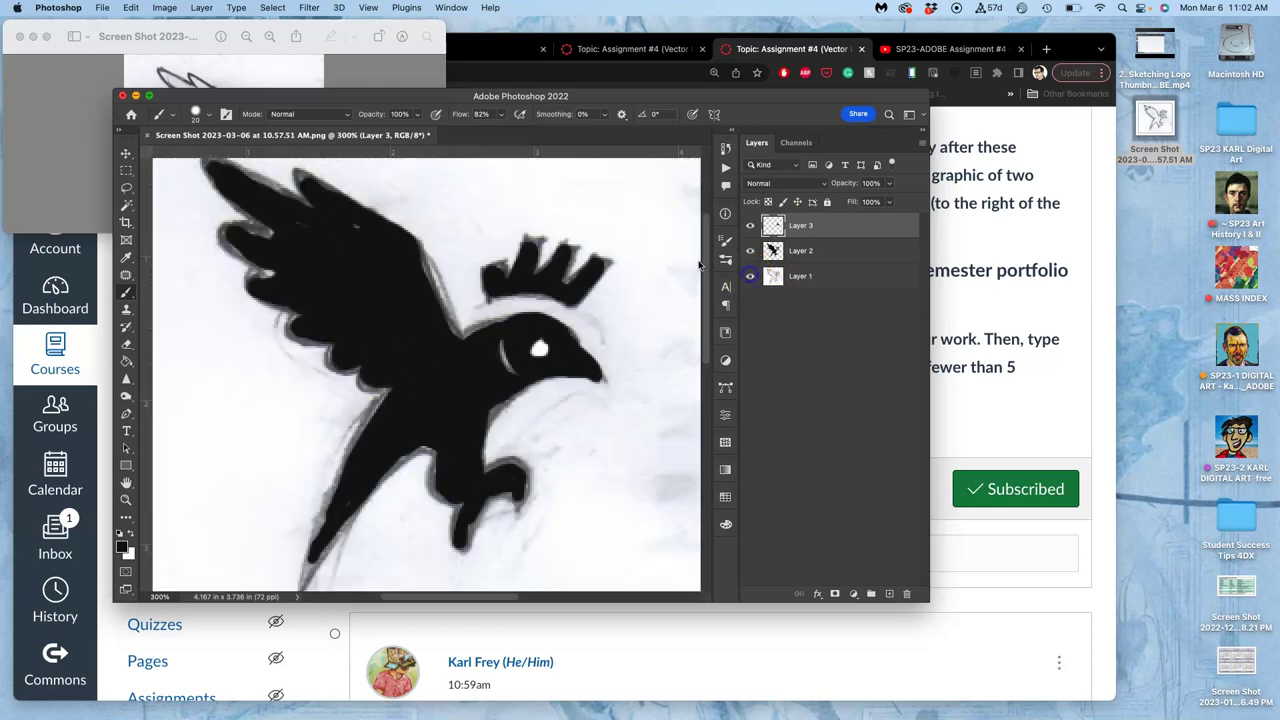
left_click(750, 251)
left_click(750, 225)
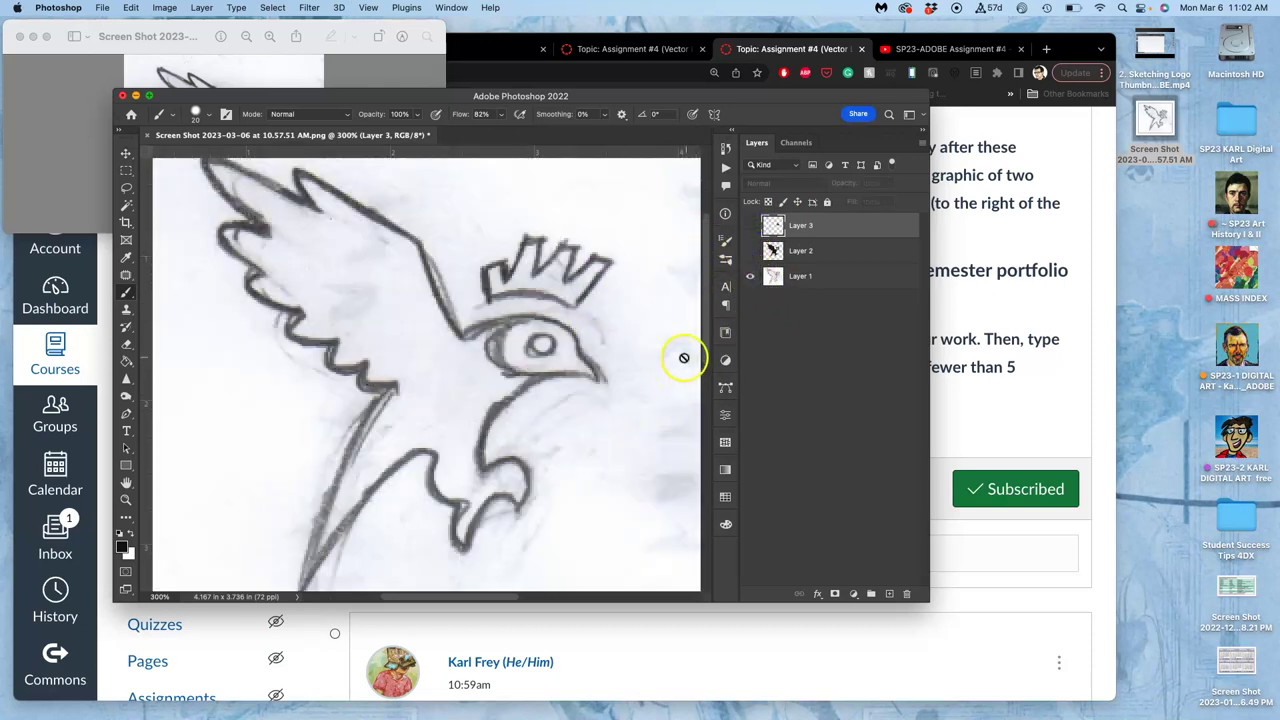
key("super+minus")
left_click(820, 278)
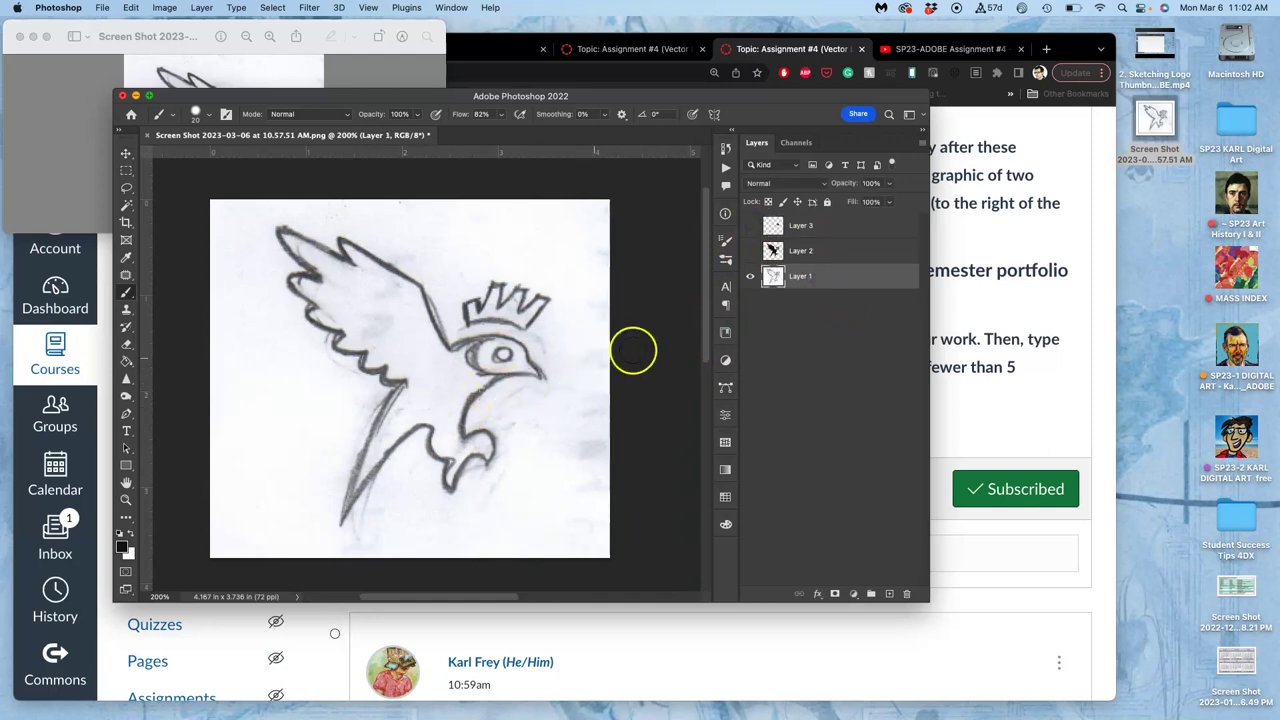
key("super+j")
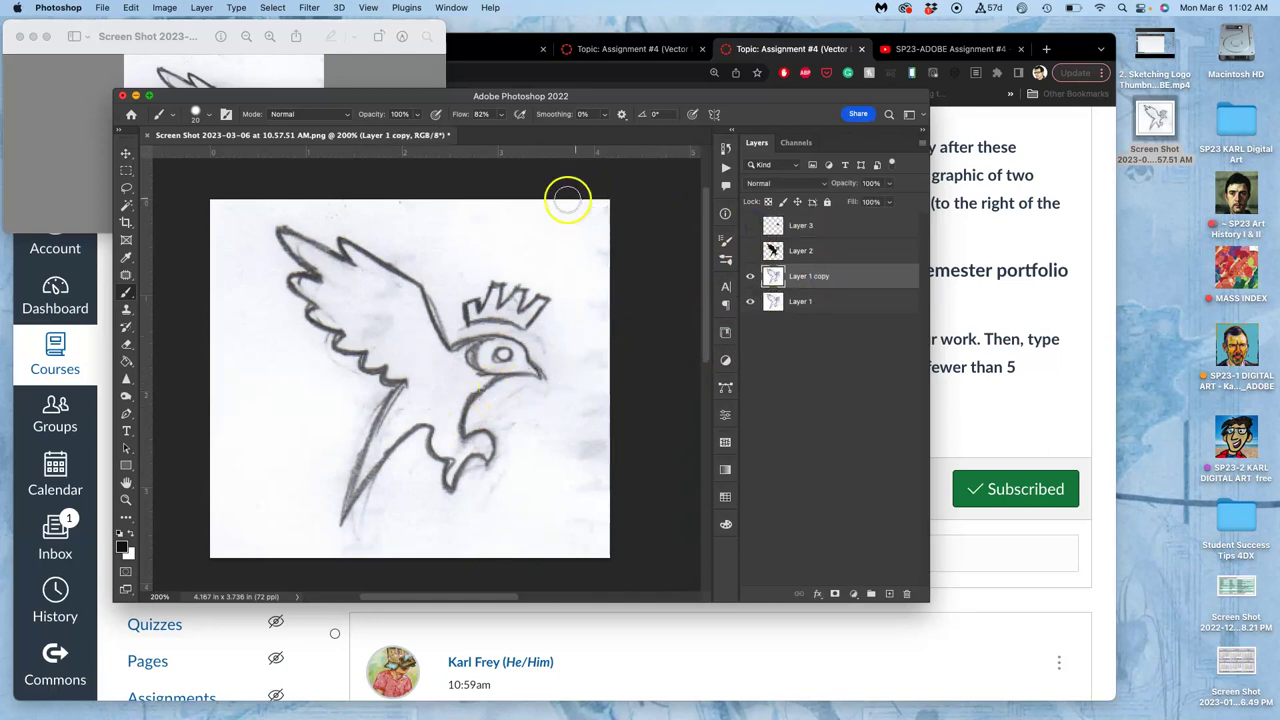
Apply Levels 145 / 1.00 / 189 to the Layer 1 copy for bold black outlines.
left_click(164, 7)
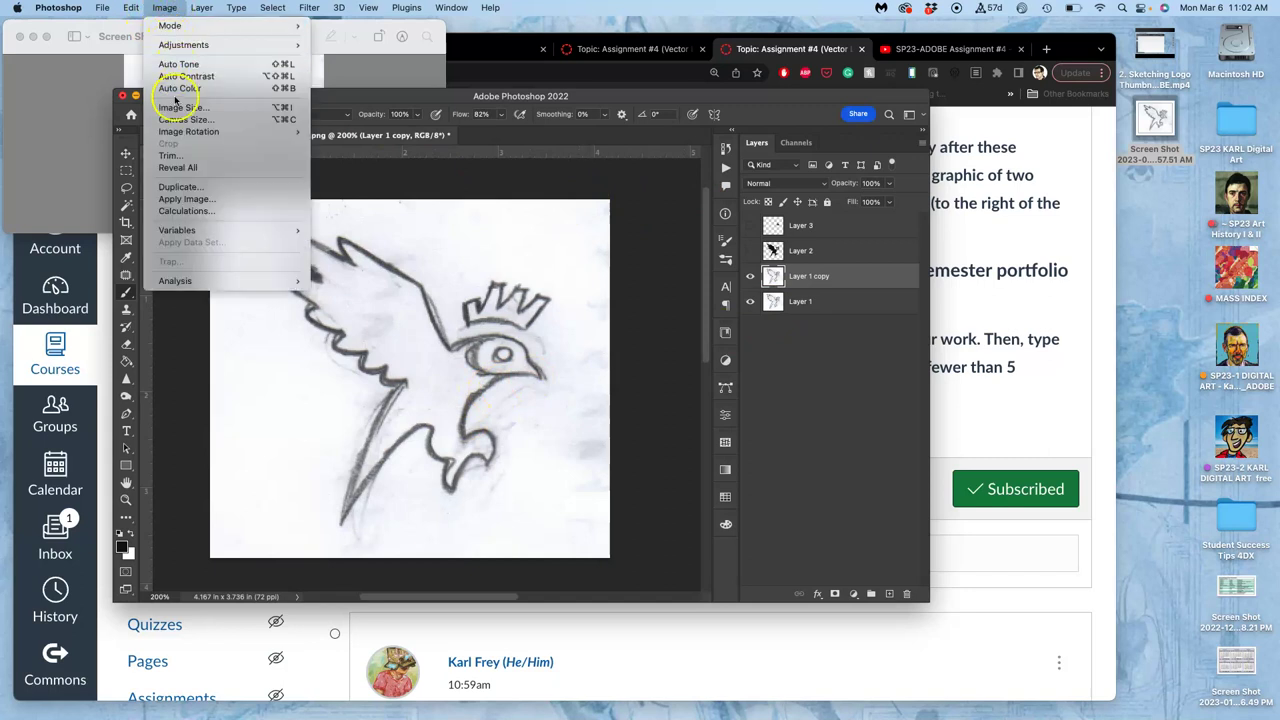
mouse_move(185, 45)
left_click(337, 57)
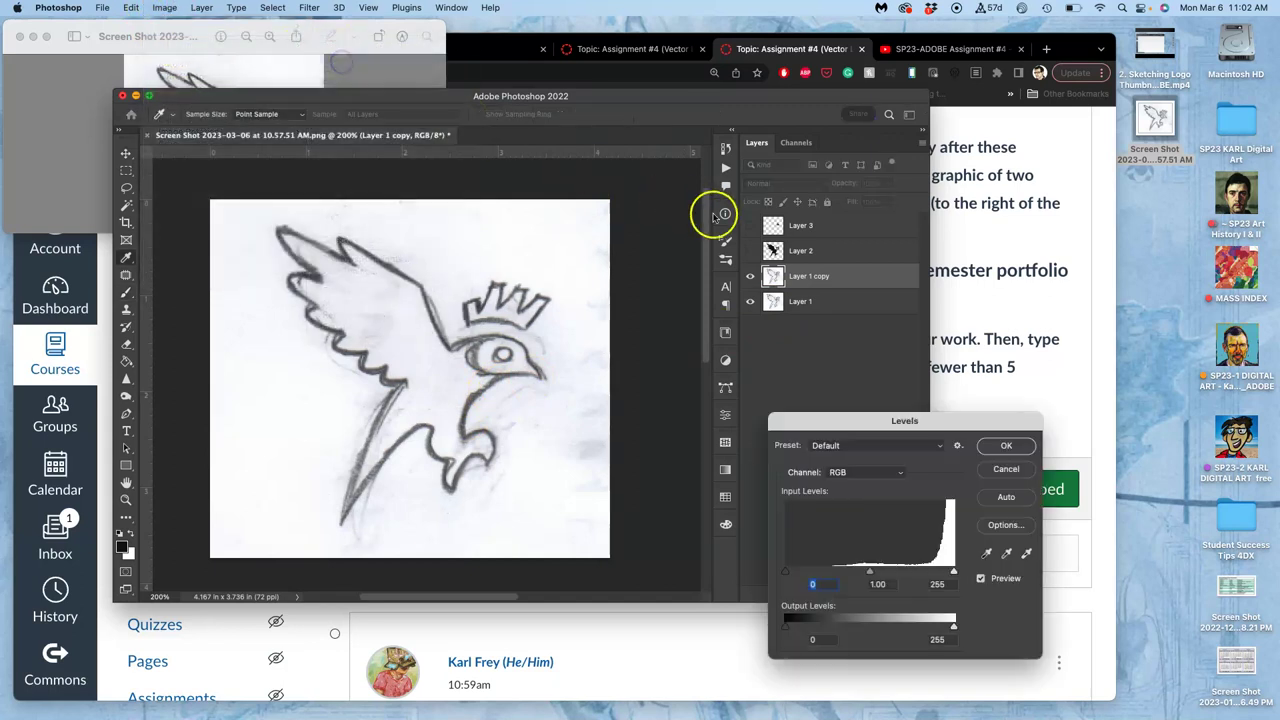
left_click_drag(953, 574, 931, 573)
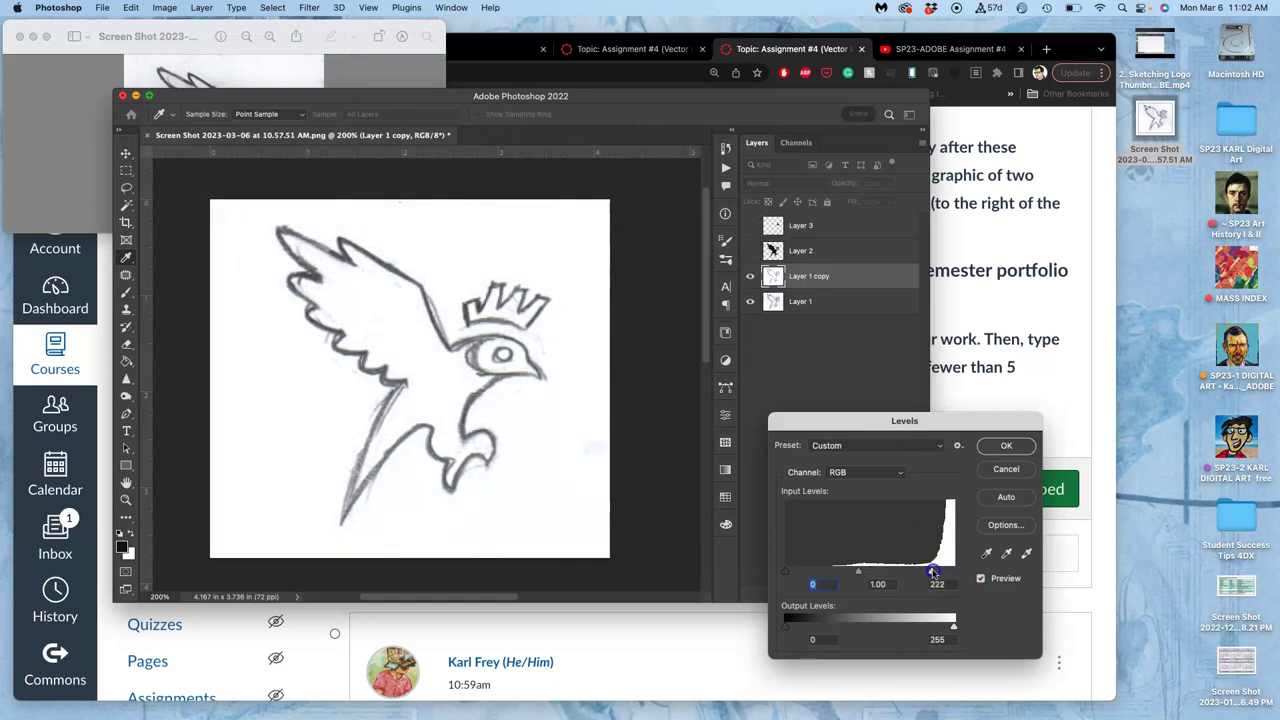
mouse_move(784, 571)
left_mouse_down()
mouse_move(930, 573)
mouse_move(887, 574)
left_mouse_up()
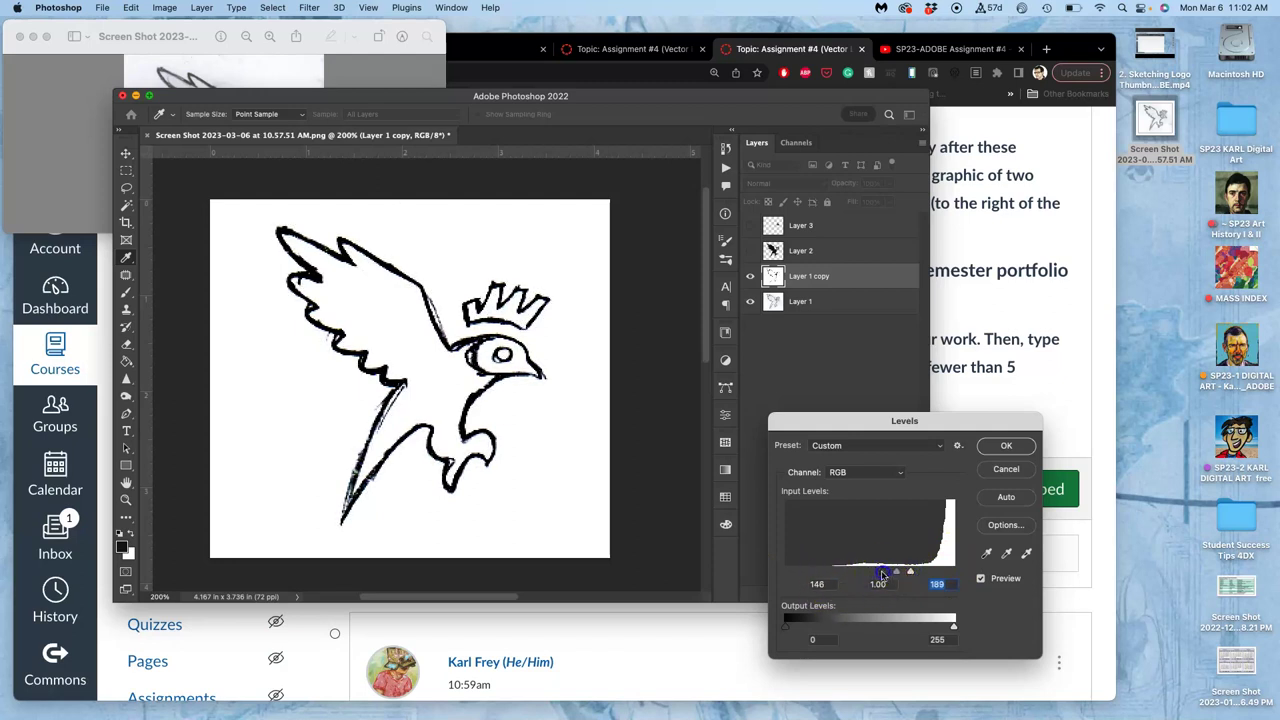
left_click(1008, 448)
Zoom to 500% and shrink the brush to a 6 px hard round.
key("super+equal")
key("super+equal")
key("super+equal")
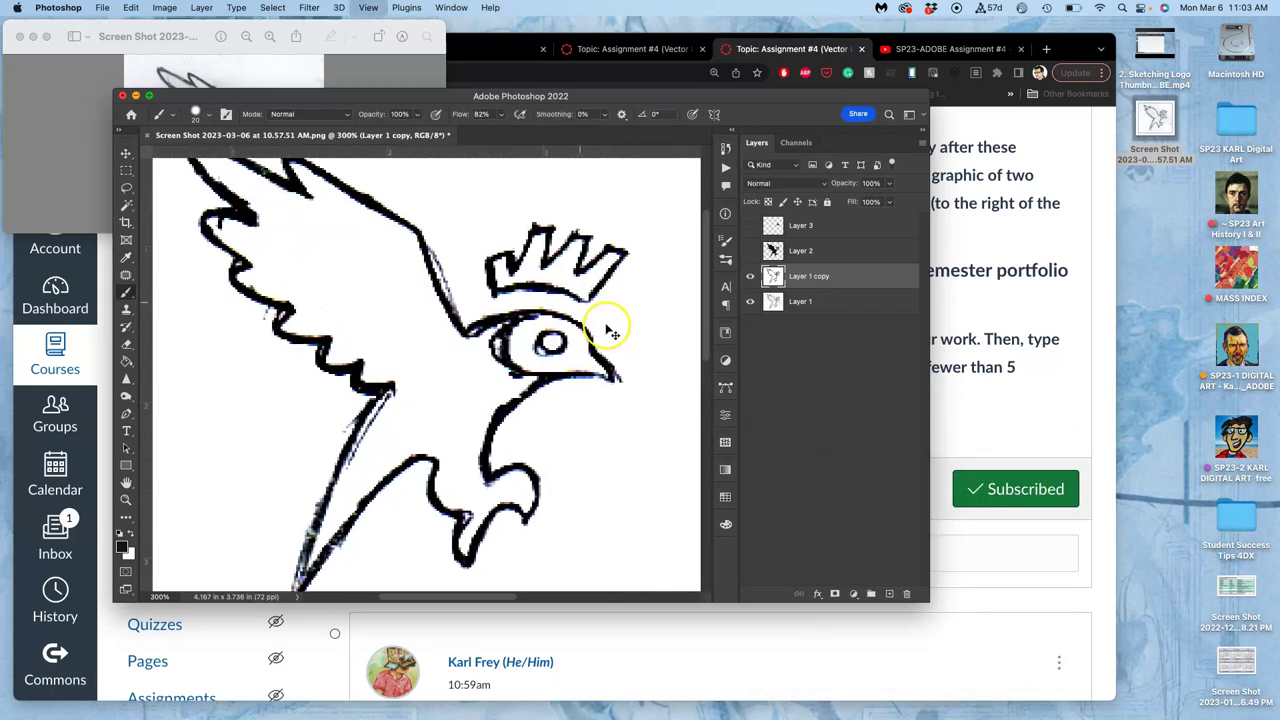
scroll(586, 286, "right", 5)
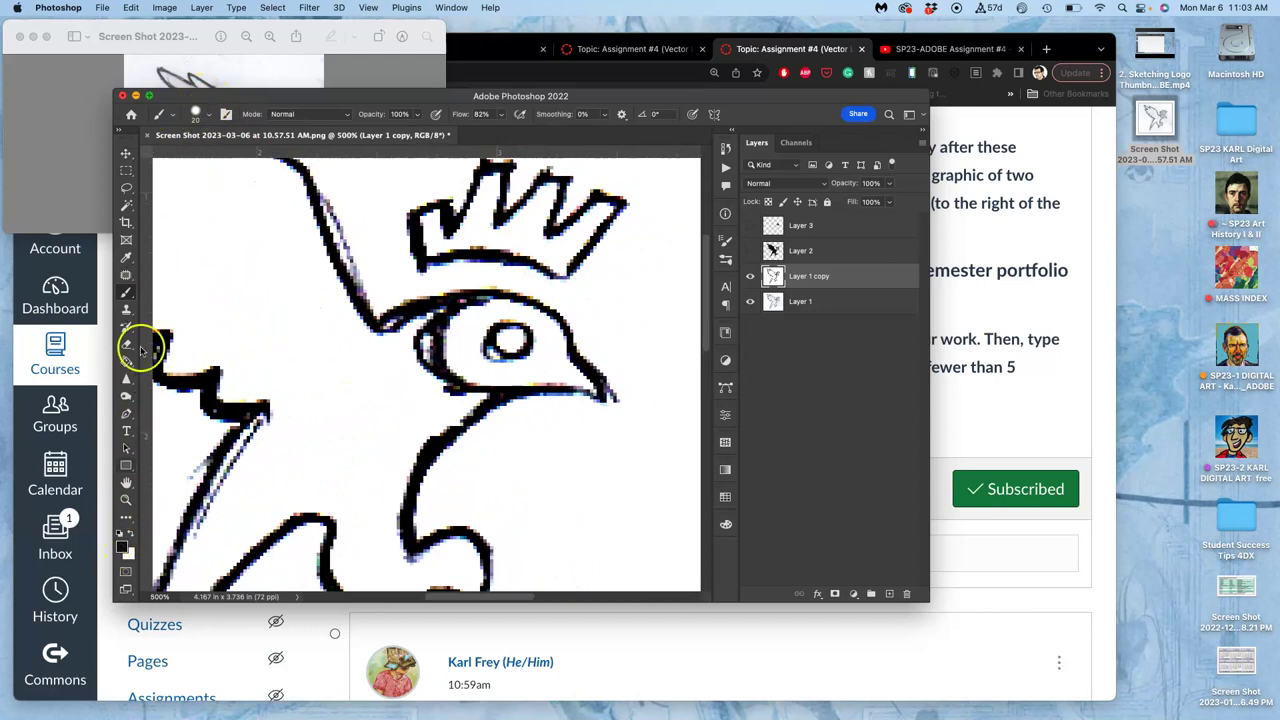
left_click(207, 113)
left_click_drag(198, 152, 194, 155)
left_click(558, 276)
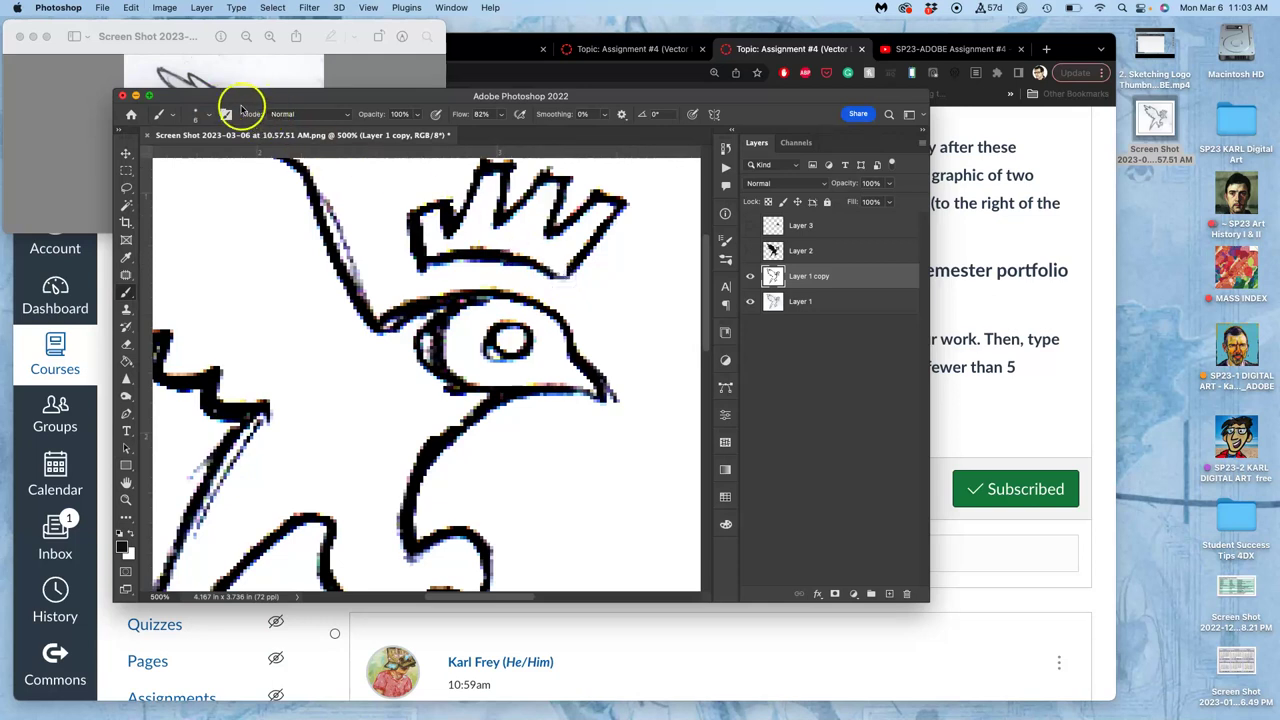
left_click(207, 113)
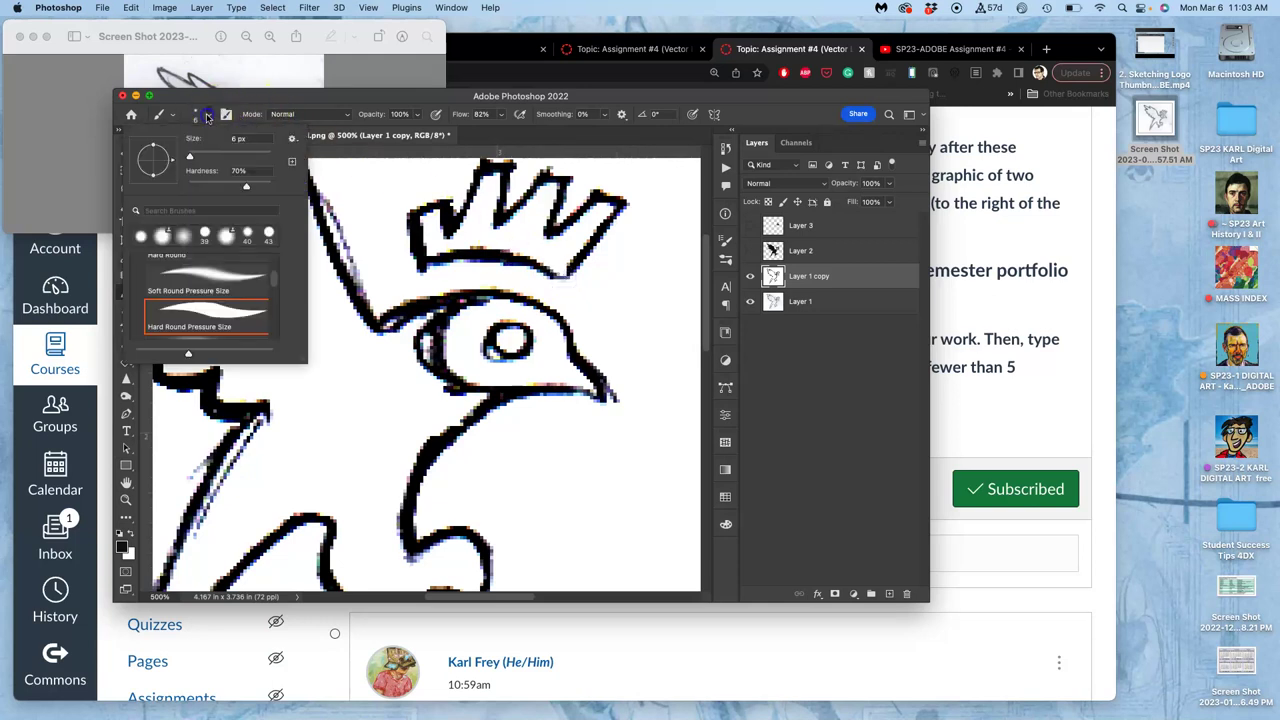
left_click(560, 278)
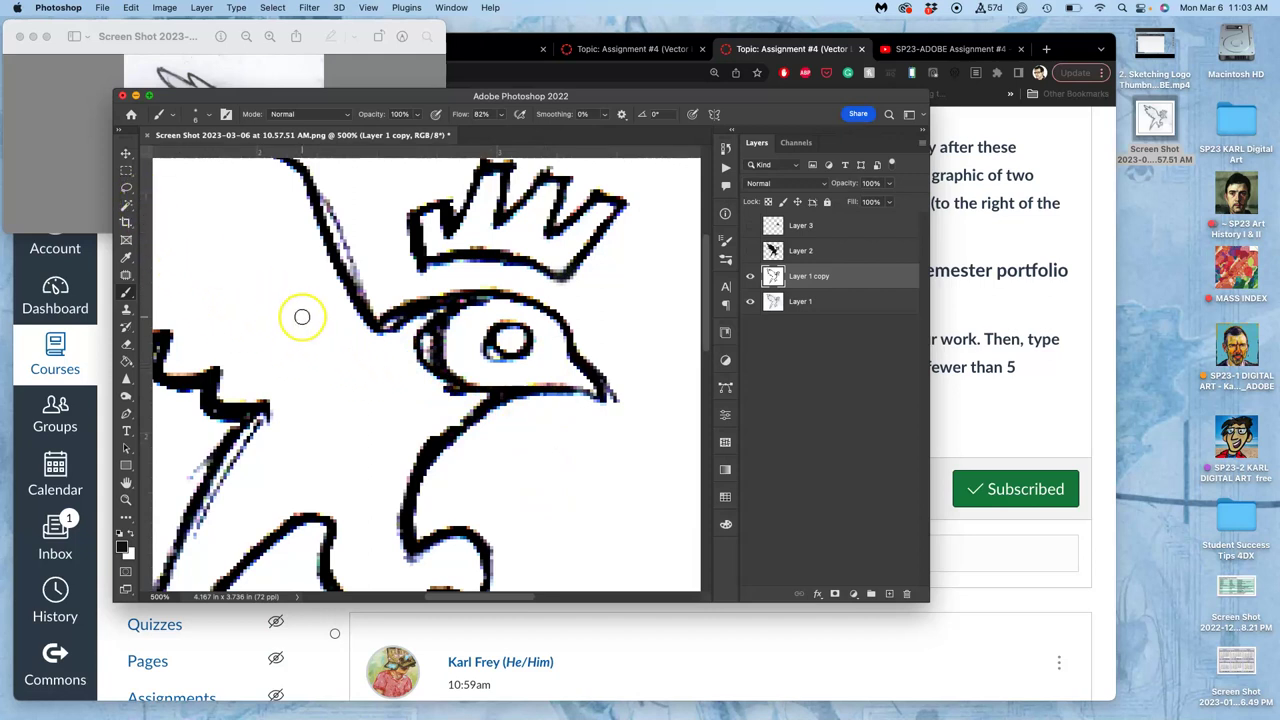
Paint Bucket fill the white gaps left of the neck, beside the eye, and in the outline black.
left_click(127, 361)
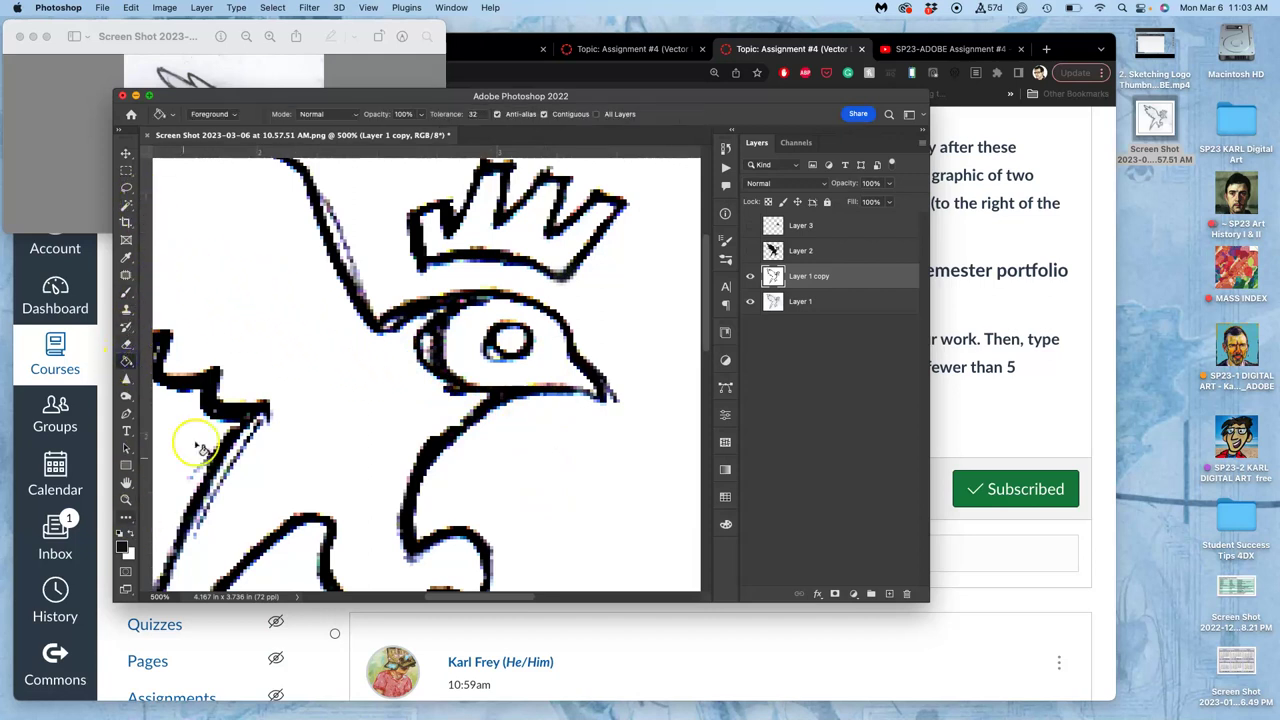
left_click(266, 378)
left_click(452, 346)
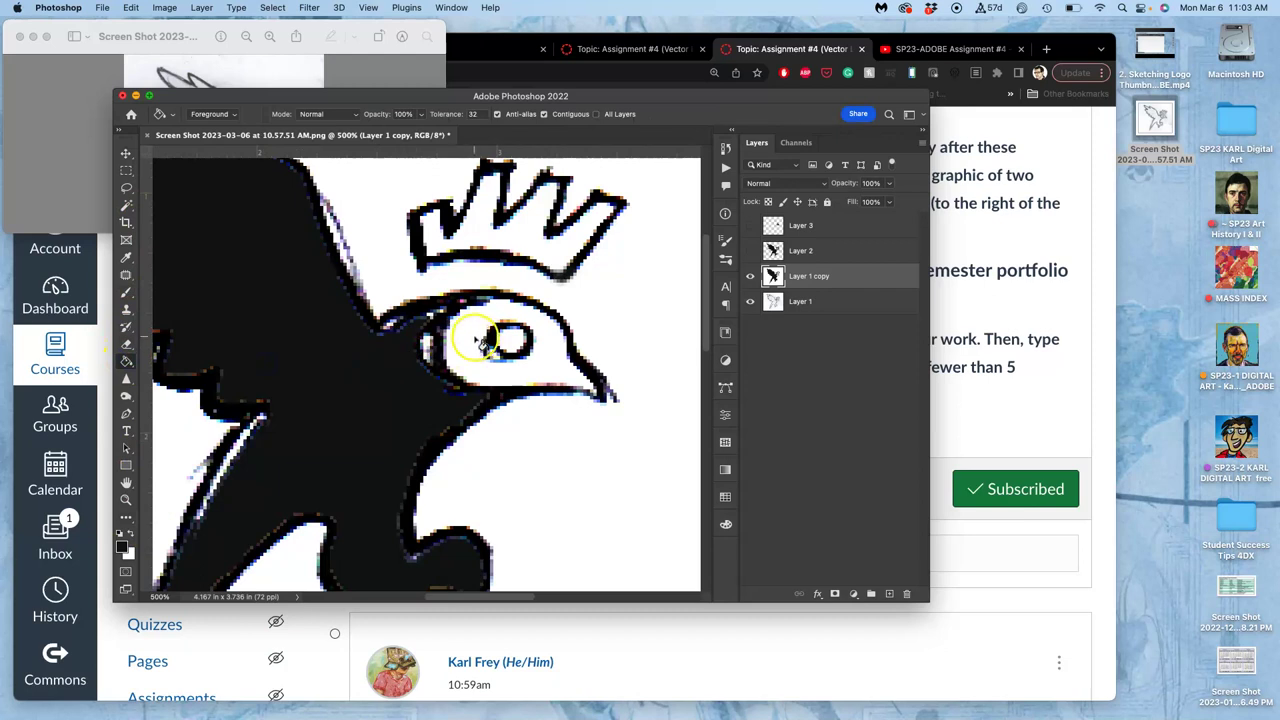
left_click(480, 342)
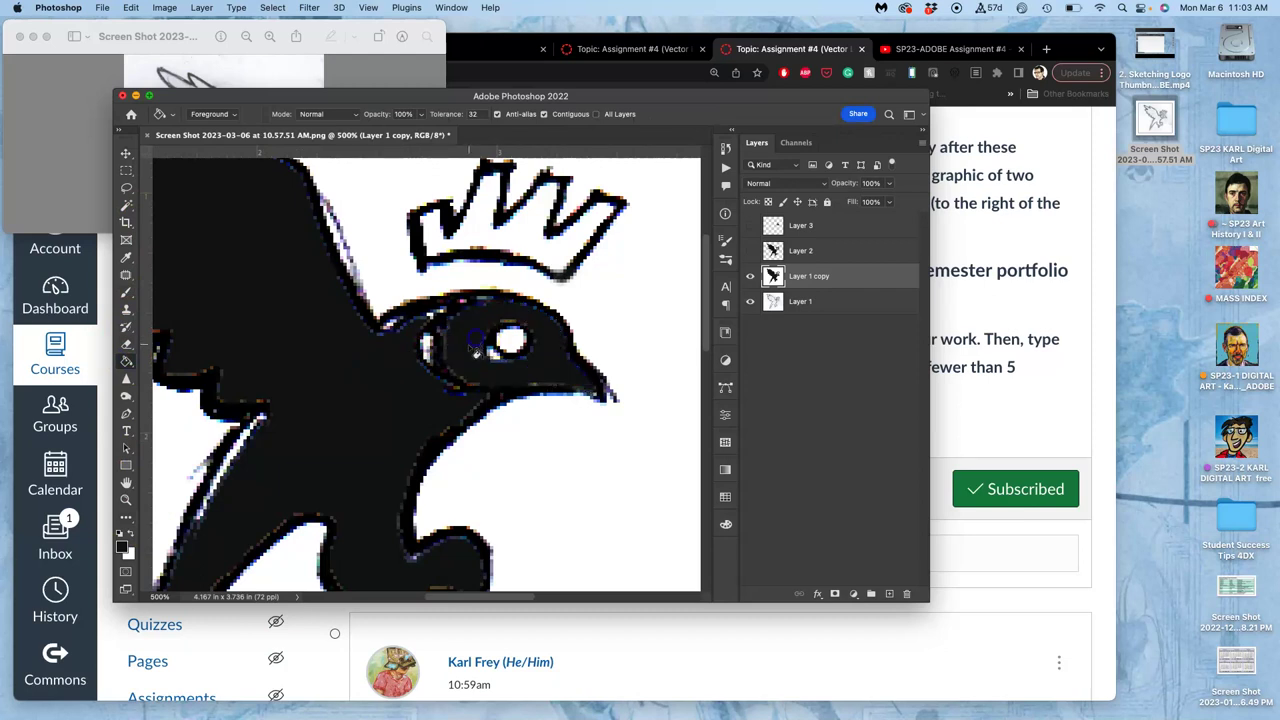
left_click(241, 450)
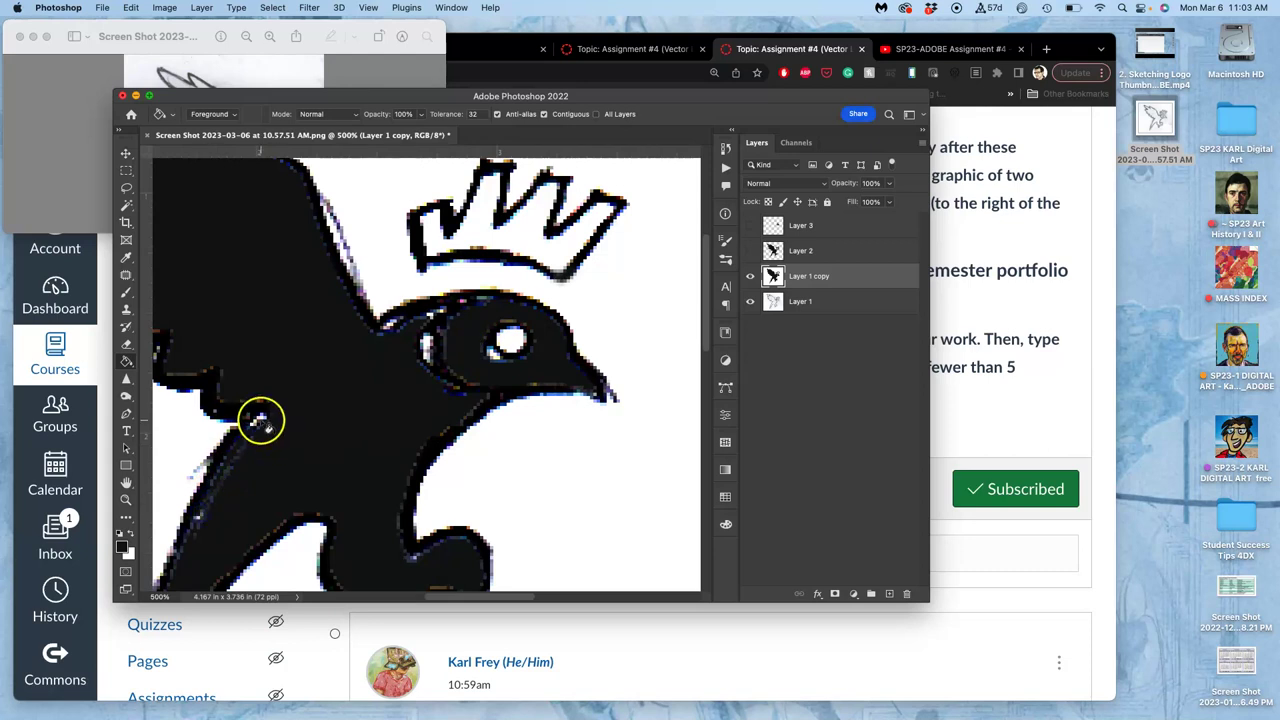
key("super+minus")
key("super+minus")
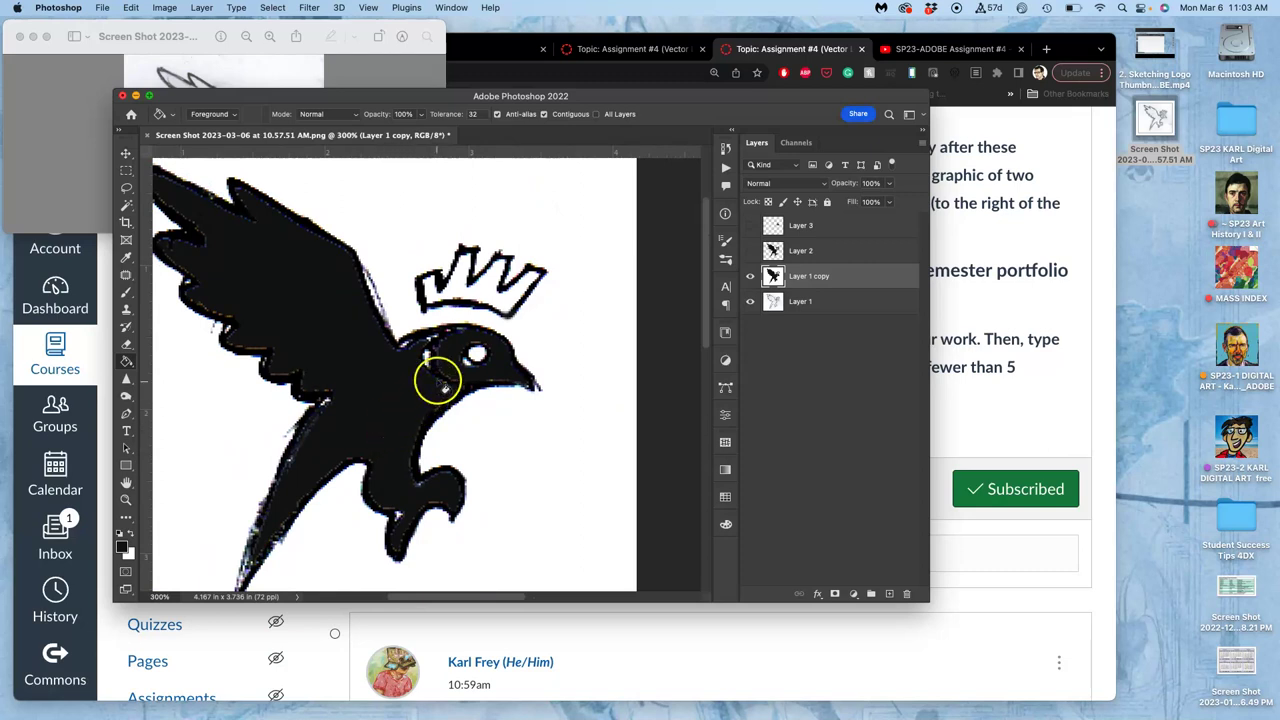
key("super+plus")
key("super+plus")
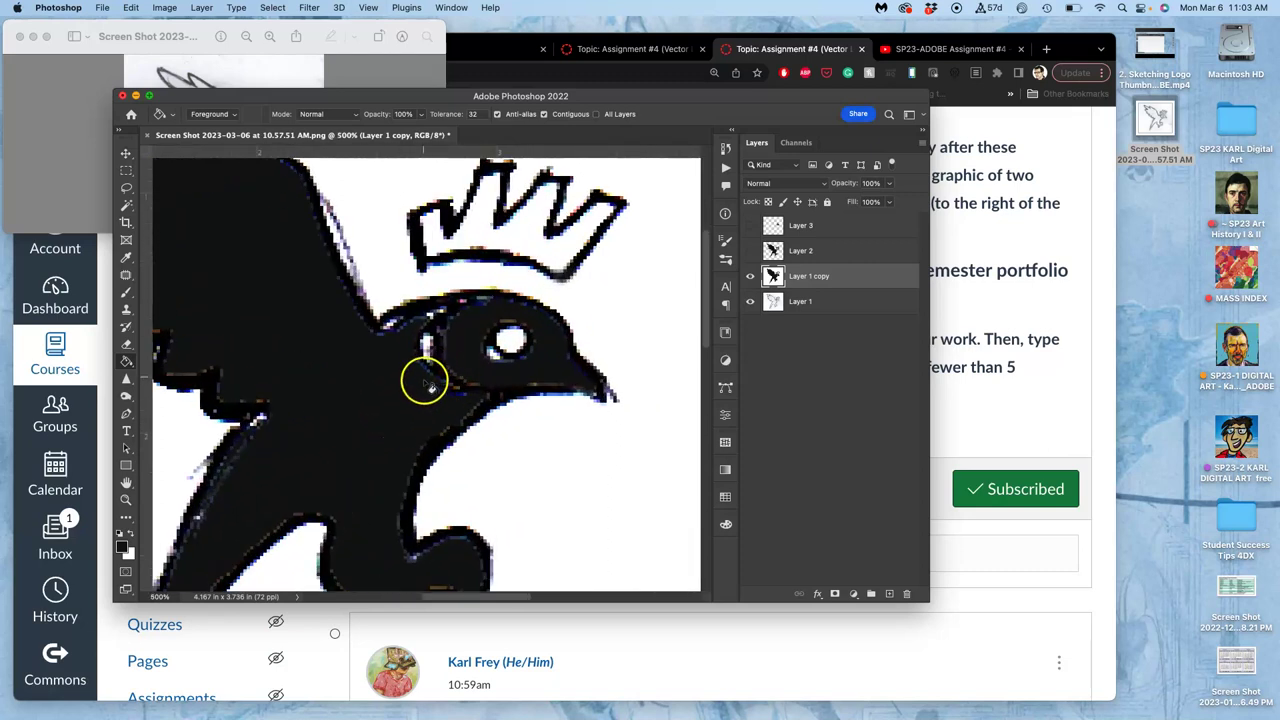
scroll(425, 385, "down", 5)
scroll(440, 340, "left", 2)
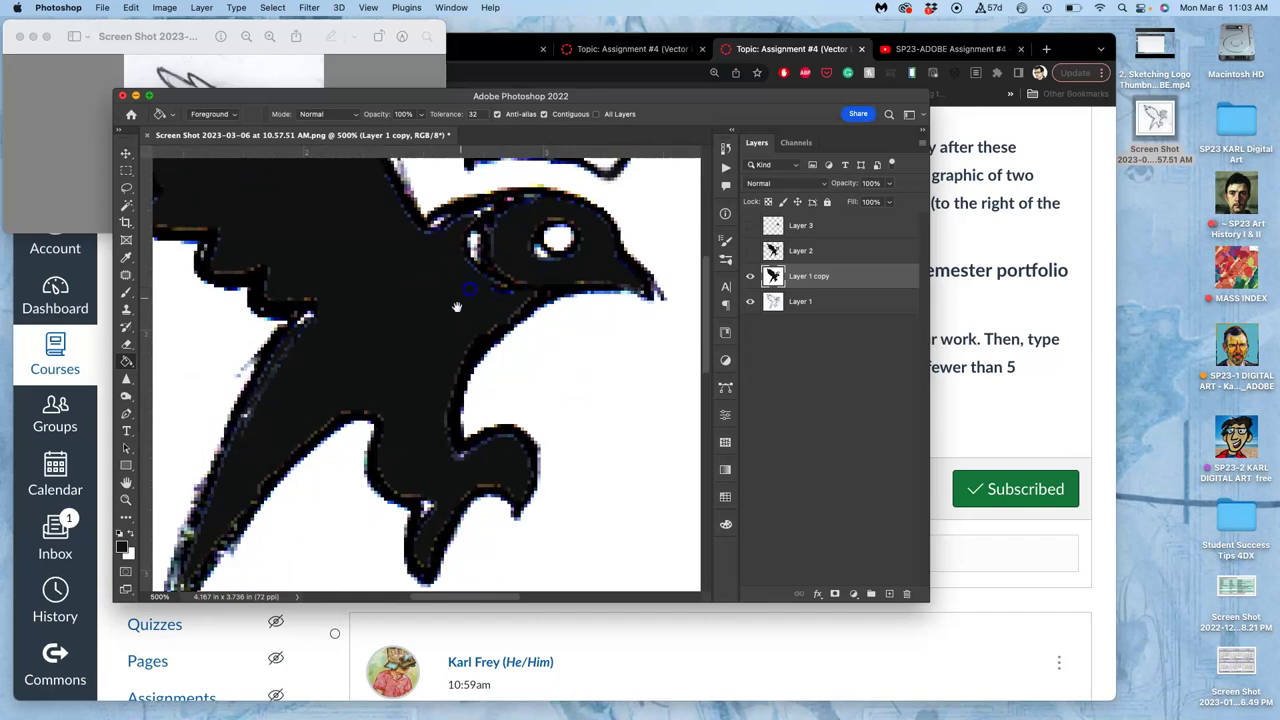
Hide the original sketch layer and erase the lassoed sliver beside the eye.
left_click(128, 291)
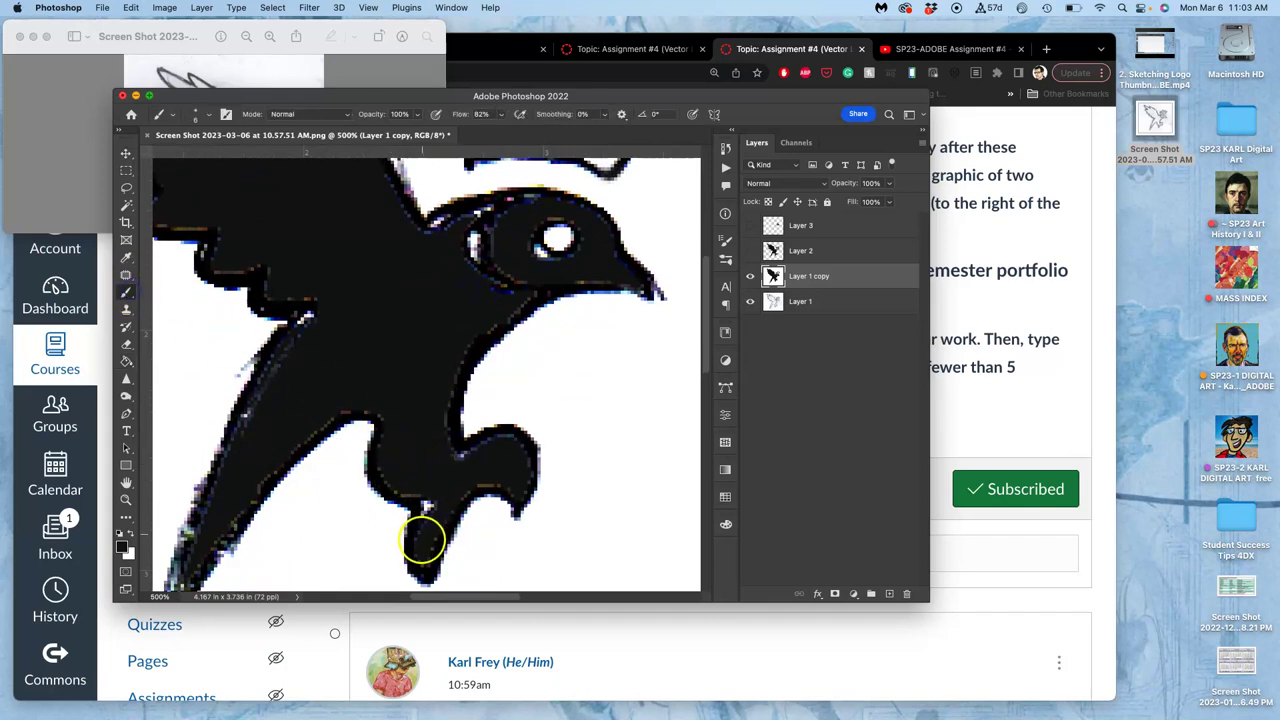
left_click(127, 189)
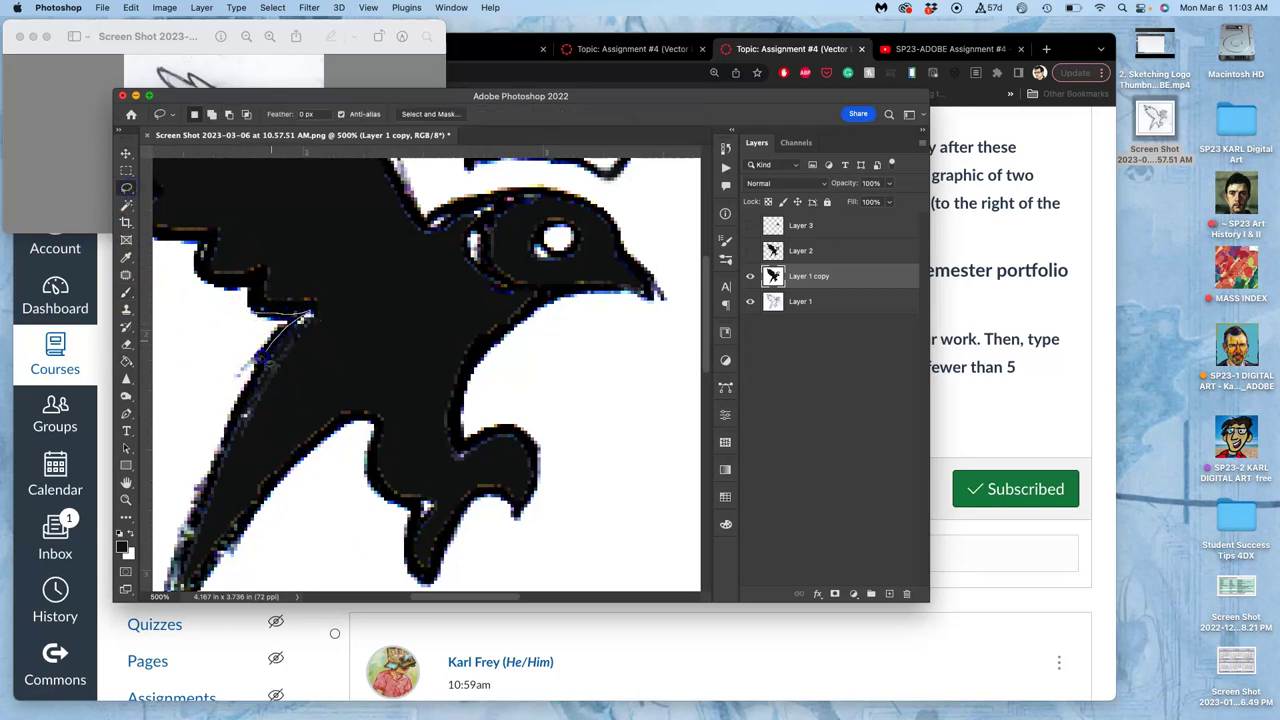
mouse_move(225, 420)
left_mouse_down()
mouse_move(229, 337)
mouse_move(250, 350)
left_mouse_up()
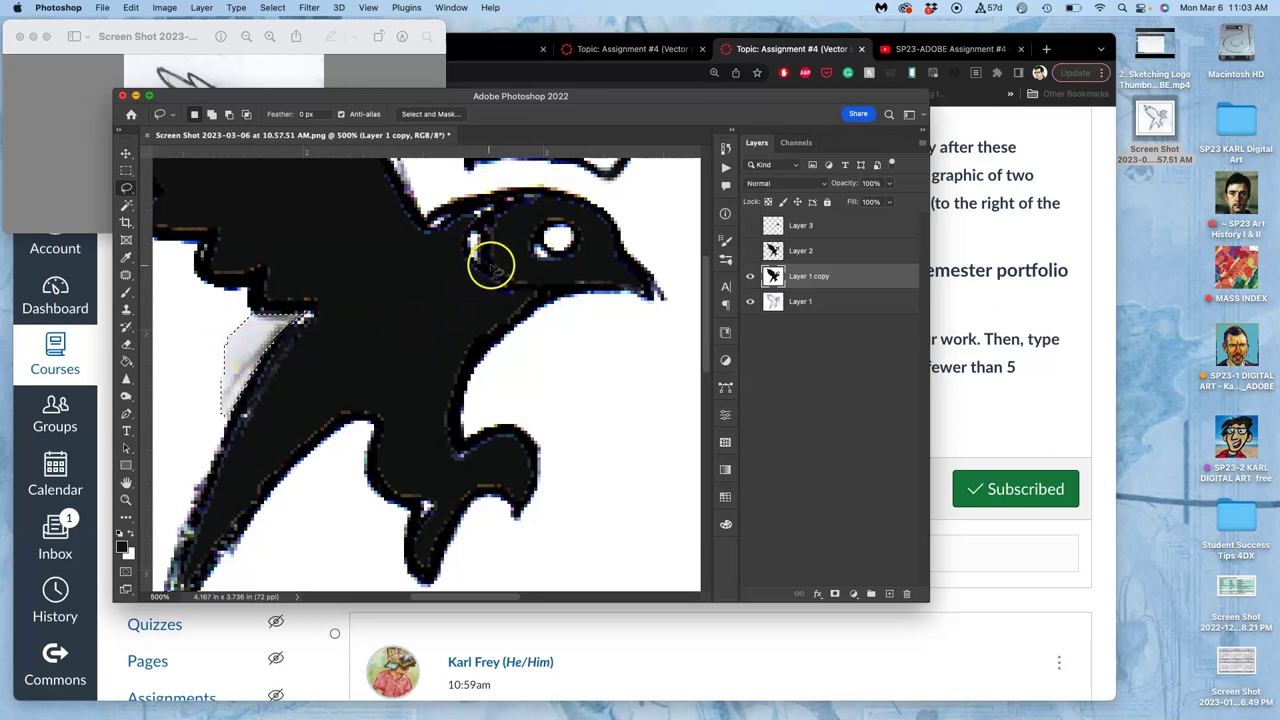
left_click(751, 301)
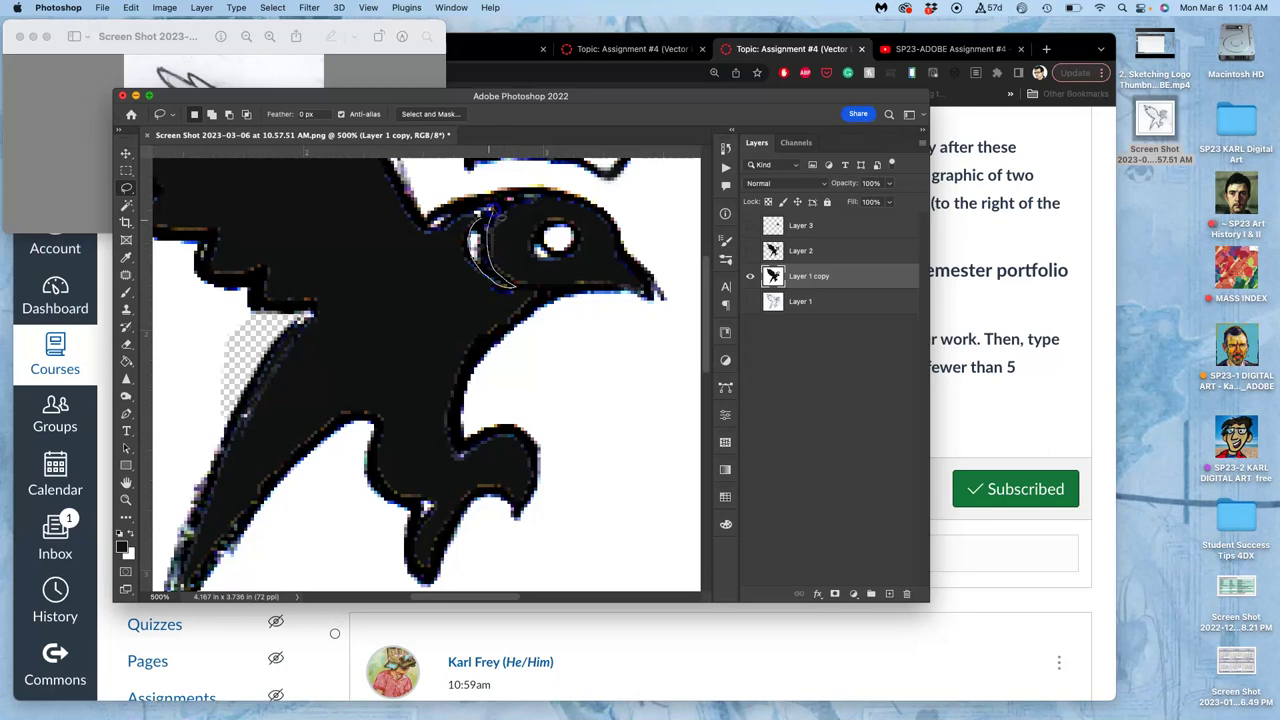
key("BackSpace")
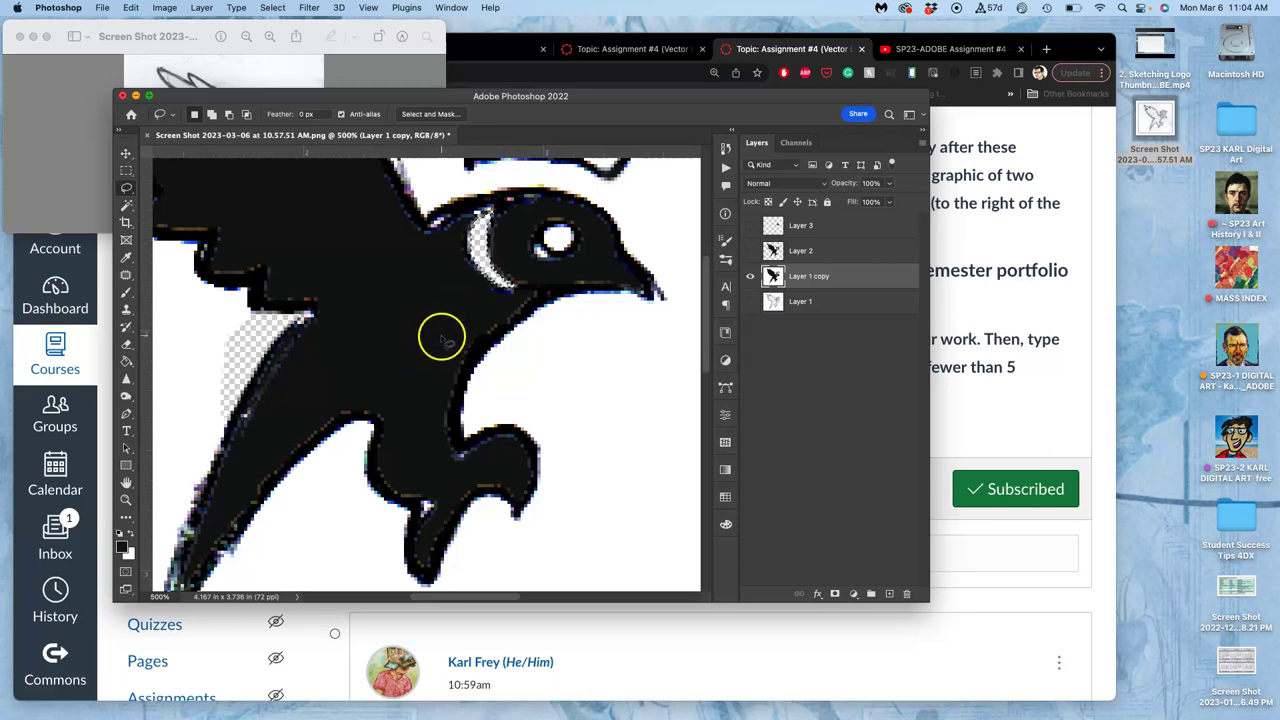
key("super+z")
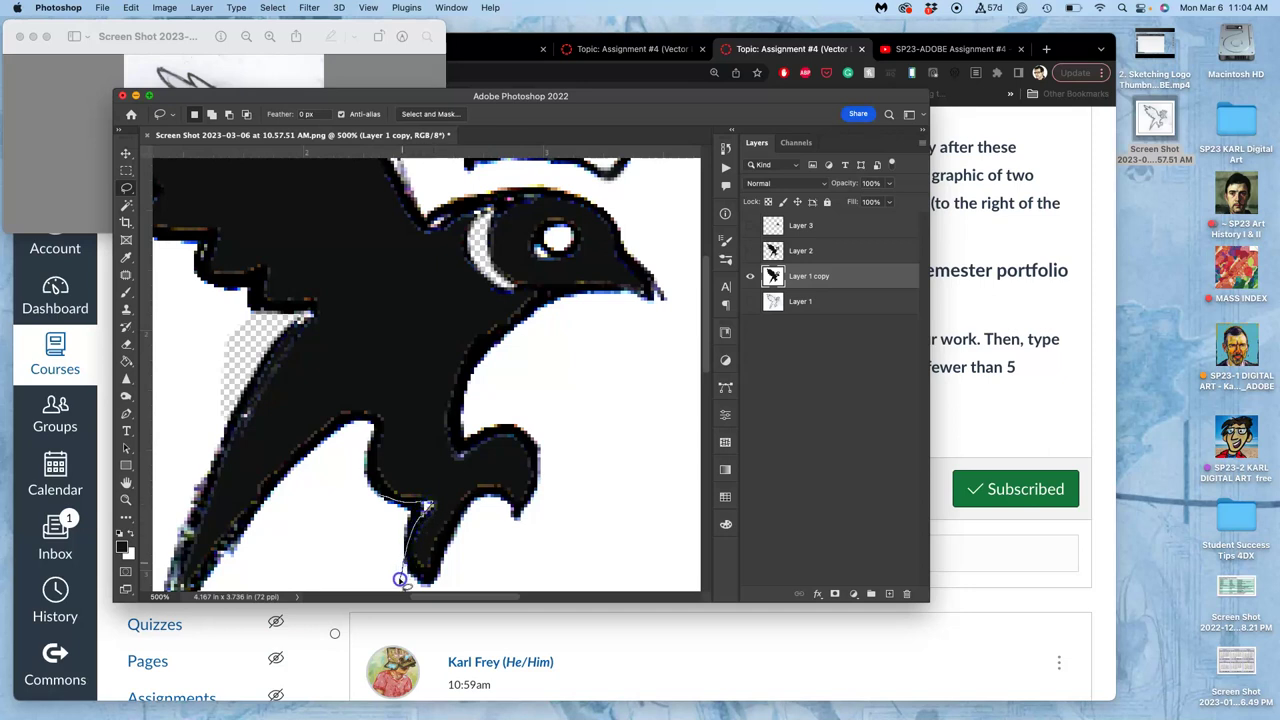
Erase the stray strips under the lower wing and left of the wing.
left_click_drag(372, 515, 371, 515)
key("BackSpace")
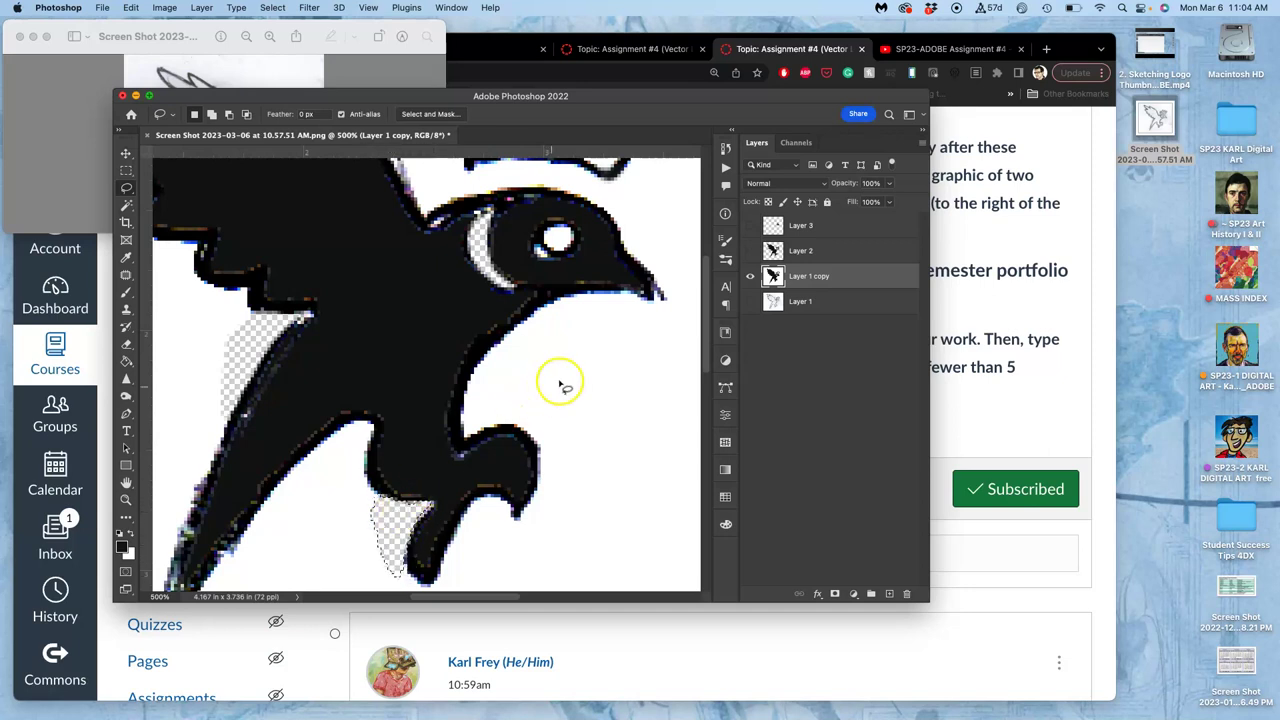
left_click(512, 447)
scroll(430, 330, "down", 5)
scroll(430, 330, "left", 5)
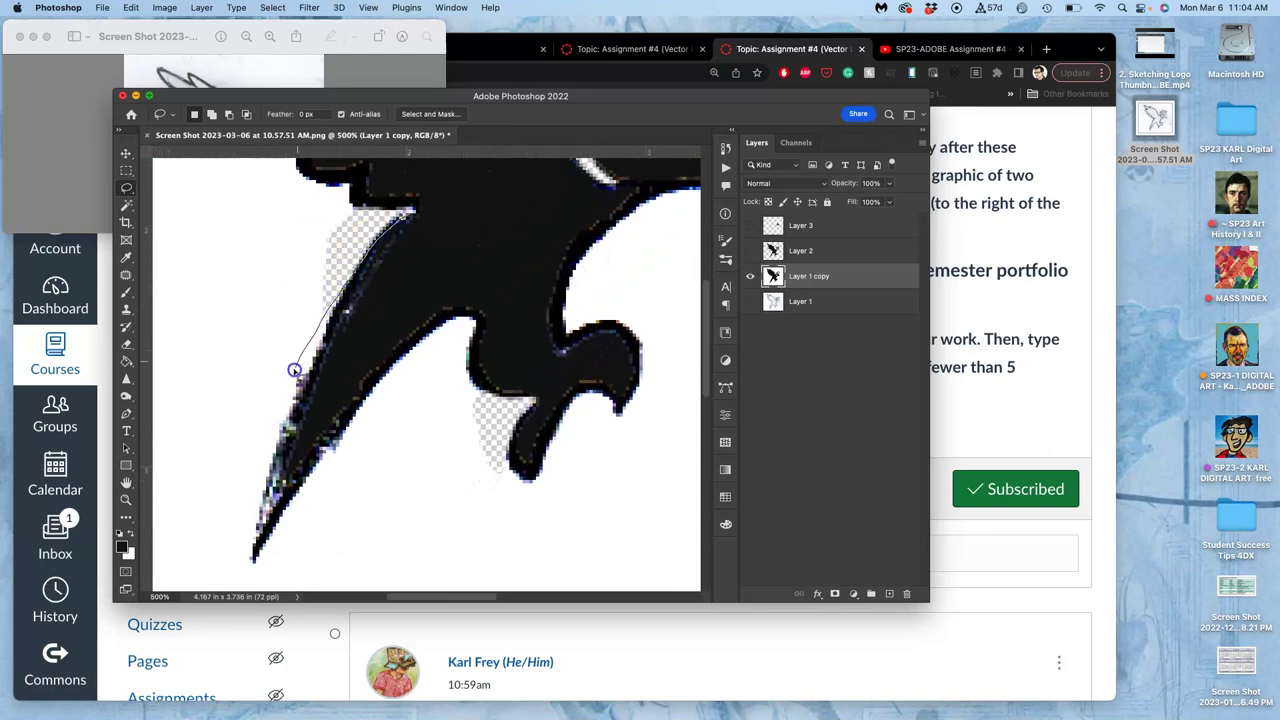
left_click_drag(288, 384, 292, 376)
key("BackSpace")
left_click(323, 294)
Erase two more strips along the wing's lower and left edges.
left_click(314, 375)
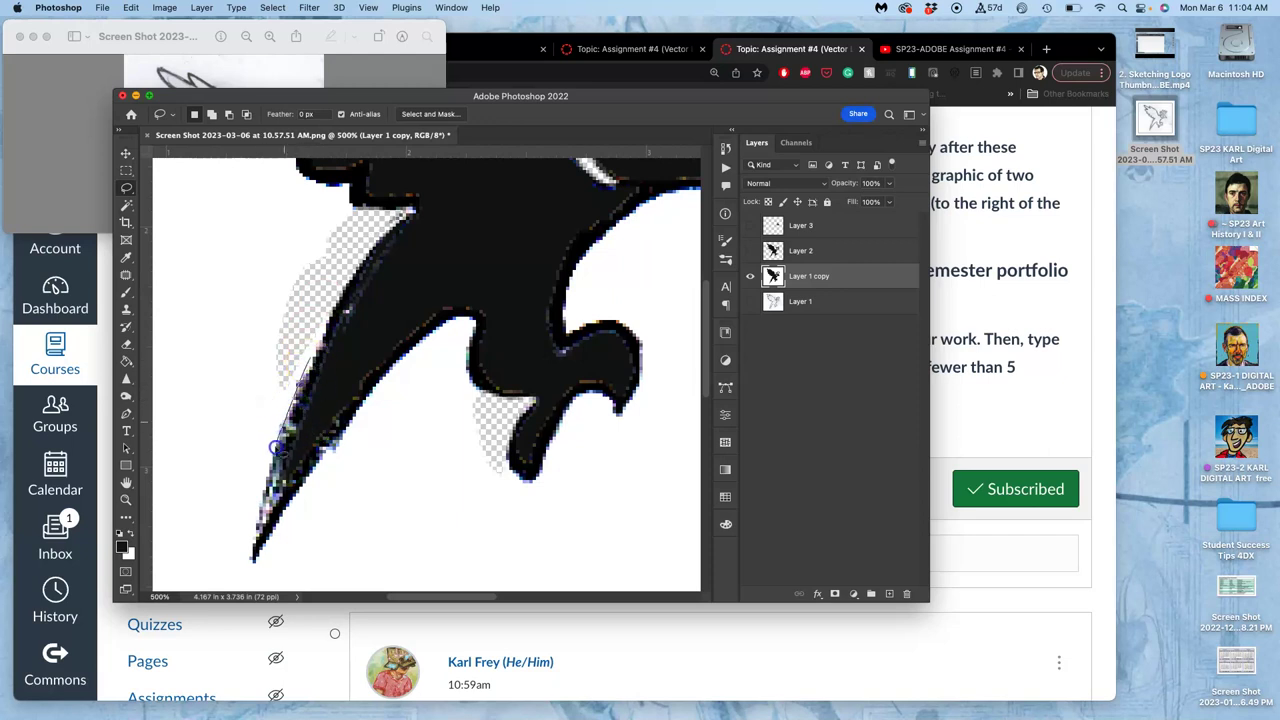
left_click_drag(250, 541, 266, 366)
key("BackSpace")
left_click(323, 377)
left_click(343, 391)
left_click(315, 361)
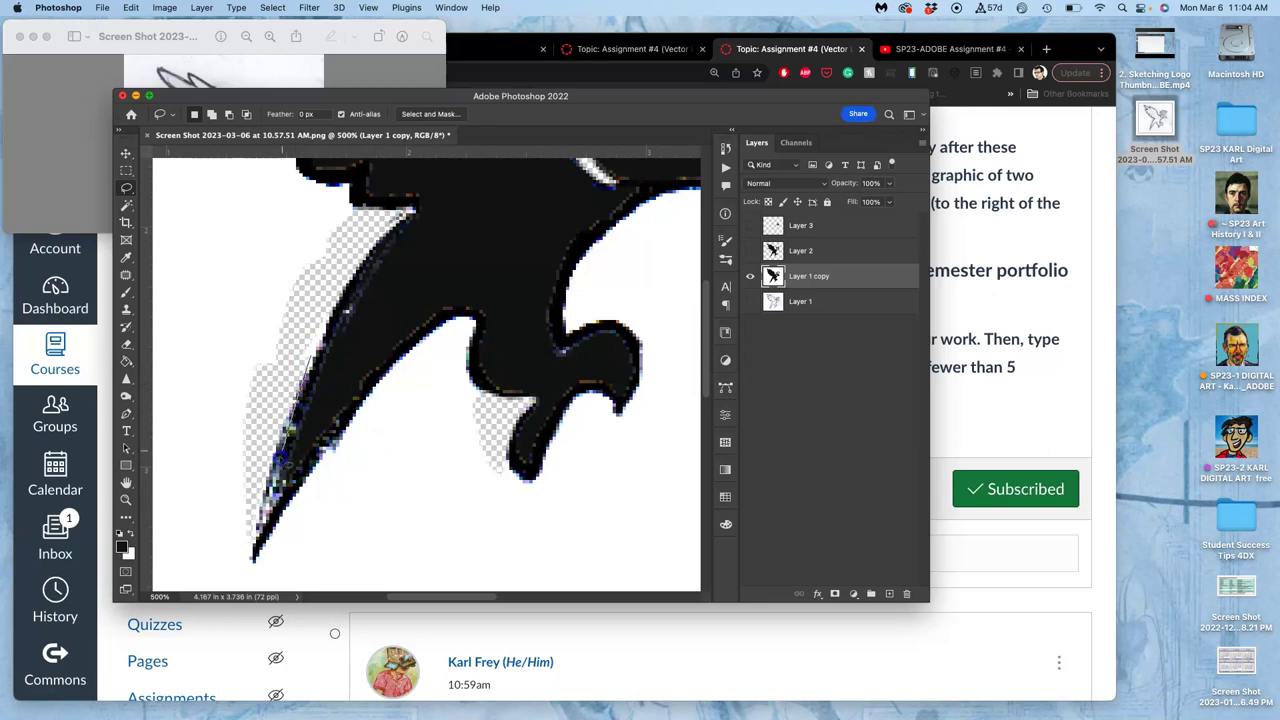
mouse_move(253, 545)
left_mouse_down()
mouse_move(240, 514)
mouse_move(266, 403)
mouse_move(305, 362)
left_mouse_up()
key("BackSpace")
left_click(373, 404)
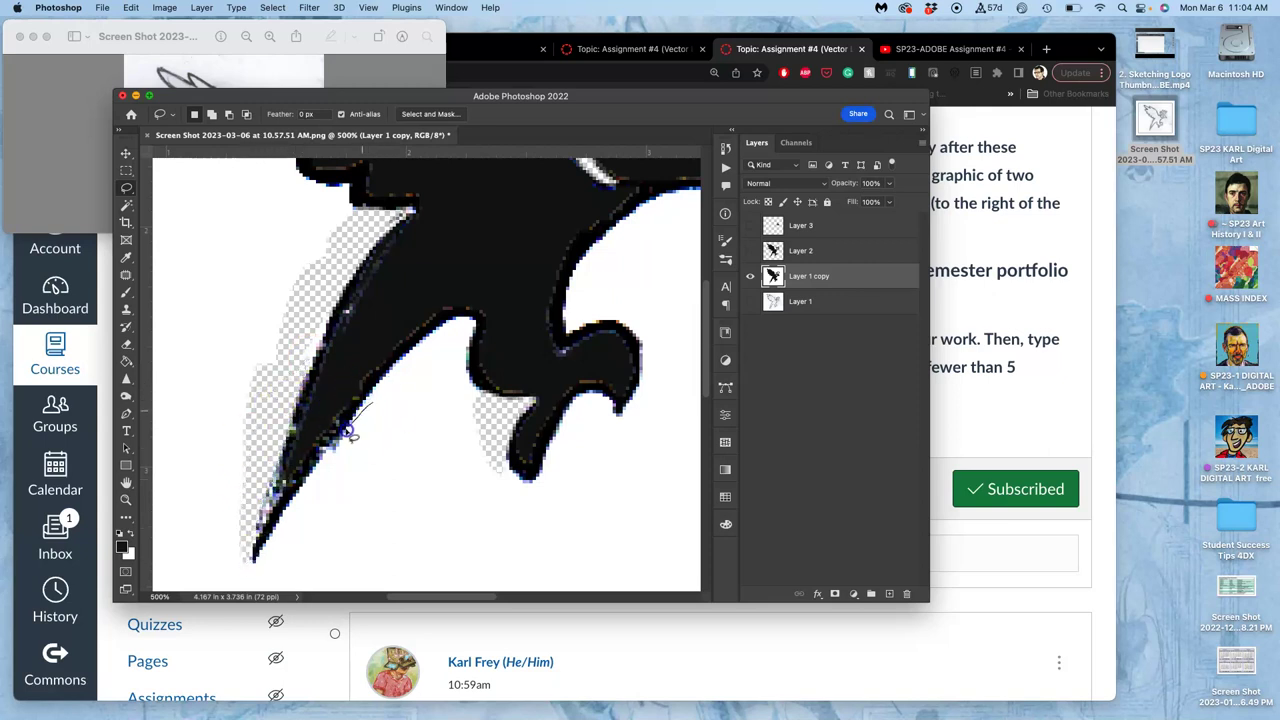
Lasso and erase the remaining stray pixels along the wing edge.
mouse_move(318, 470)
left_mouse_down()
mouse_move(367, 448)
mouse_move(383, 411)
left_mouse_up()
scroll(425, 390, "up", 5)
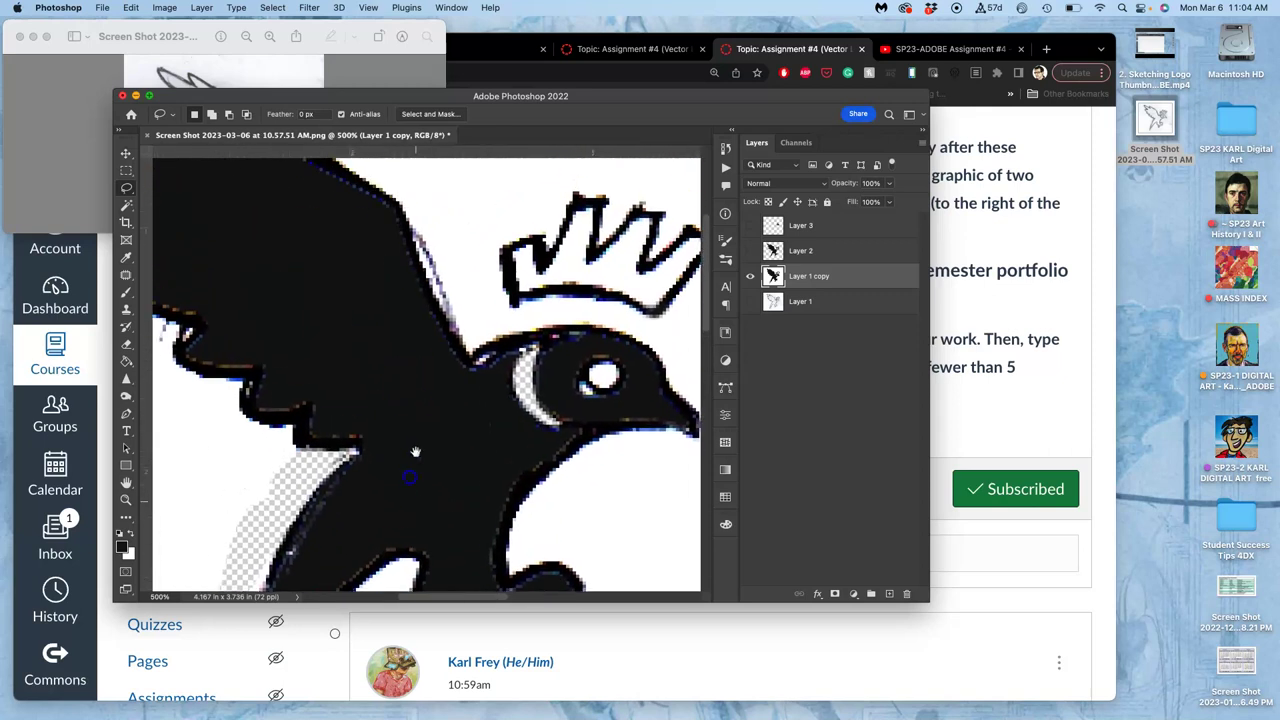
scroll(387, 398, "up", 1)
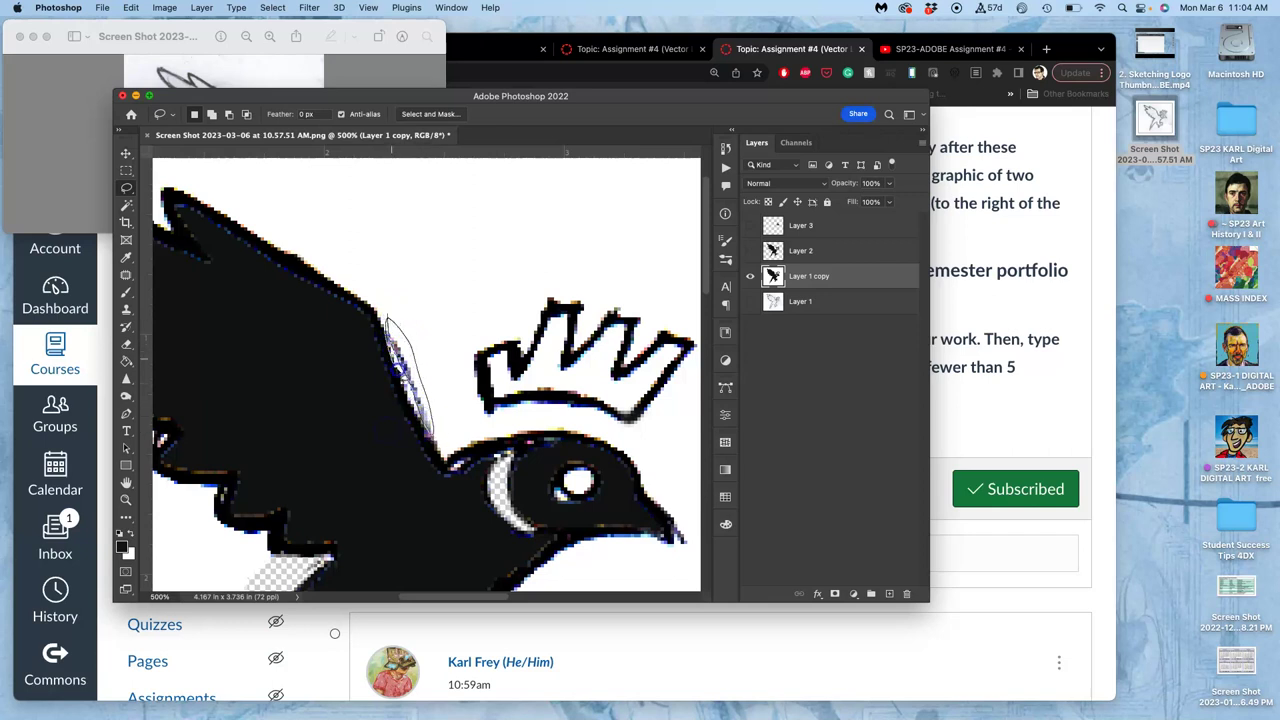
left_click_drag(438, 440, 439, 437)
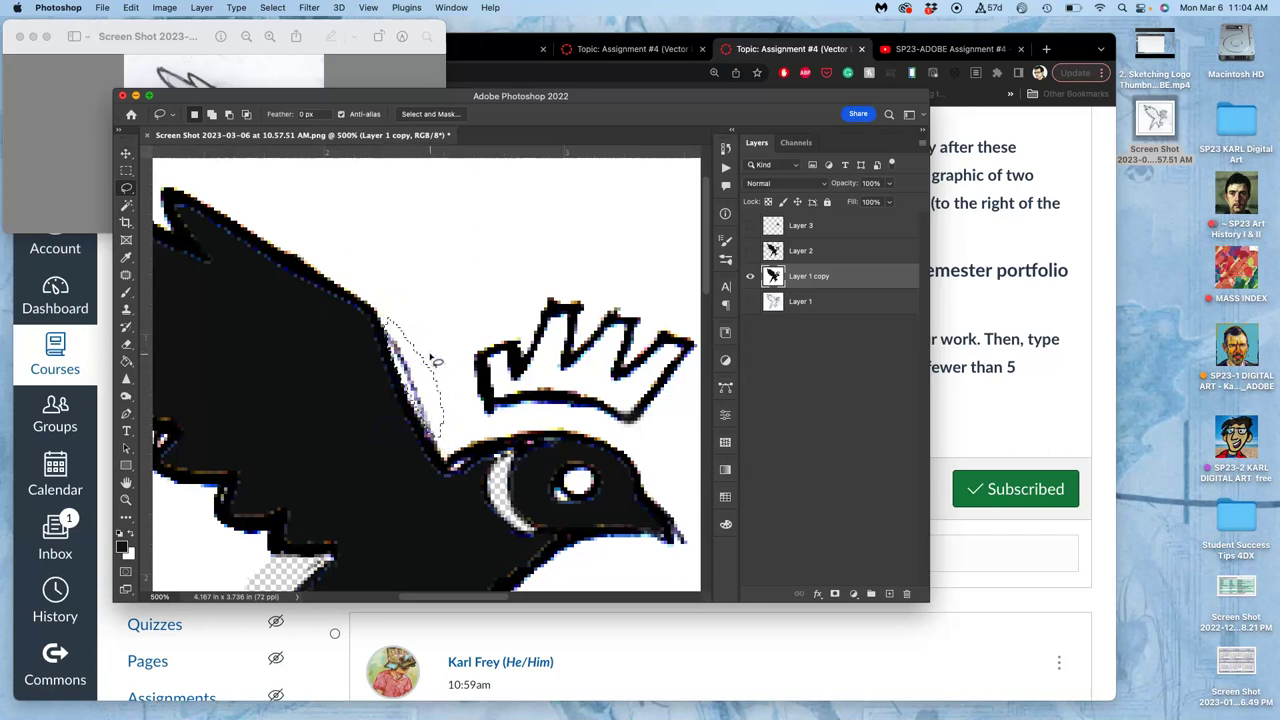
key("Delete")
Erase the fringe at the beak tip and along the top of the head.
scroll(403, 286, "down", 5)
scroll(403, 286, "right", 3)
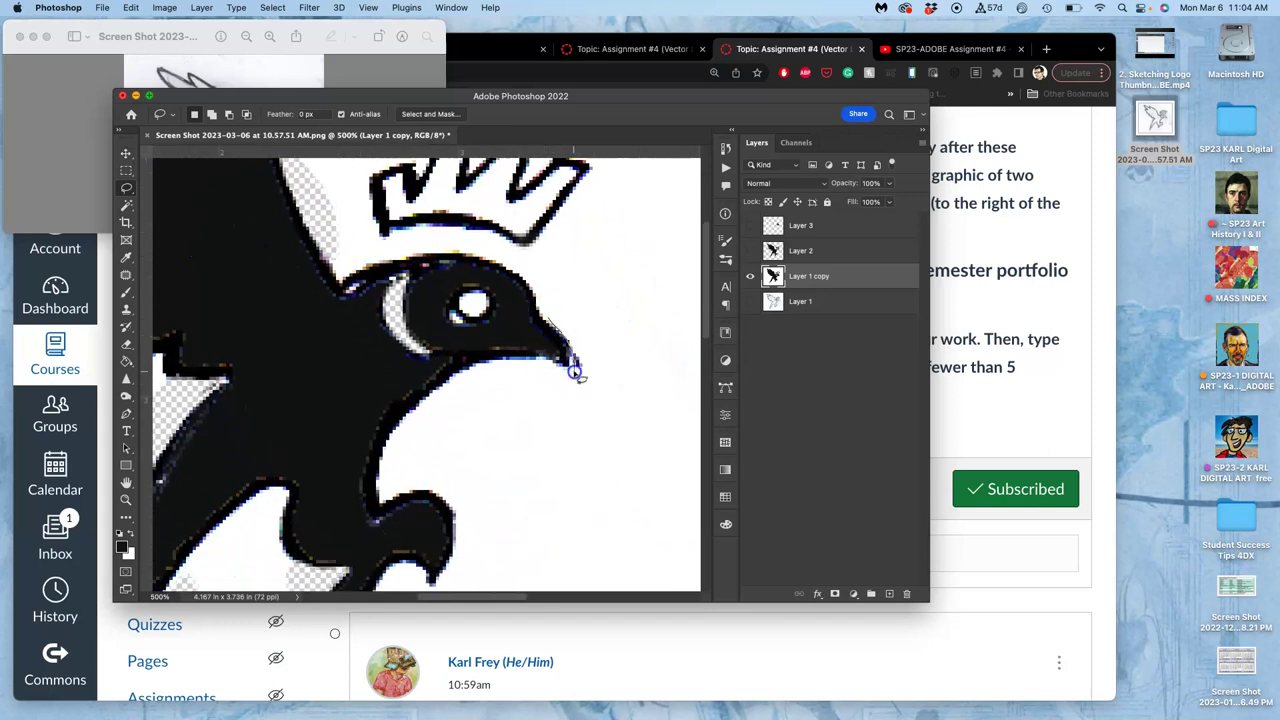
left_click_drag(590, 333, 598, 337)
key("Delete")
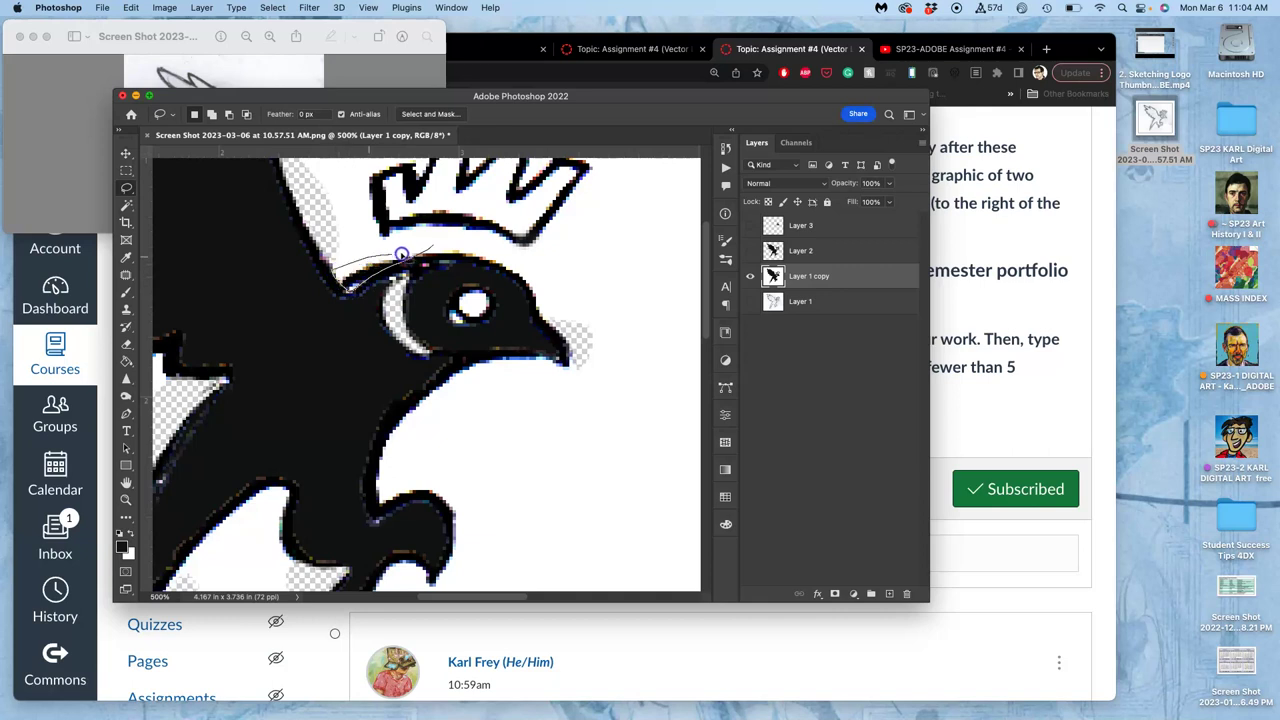
left_click_drag(422, 262, 424, 258)
key("Delete")
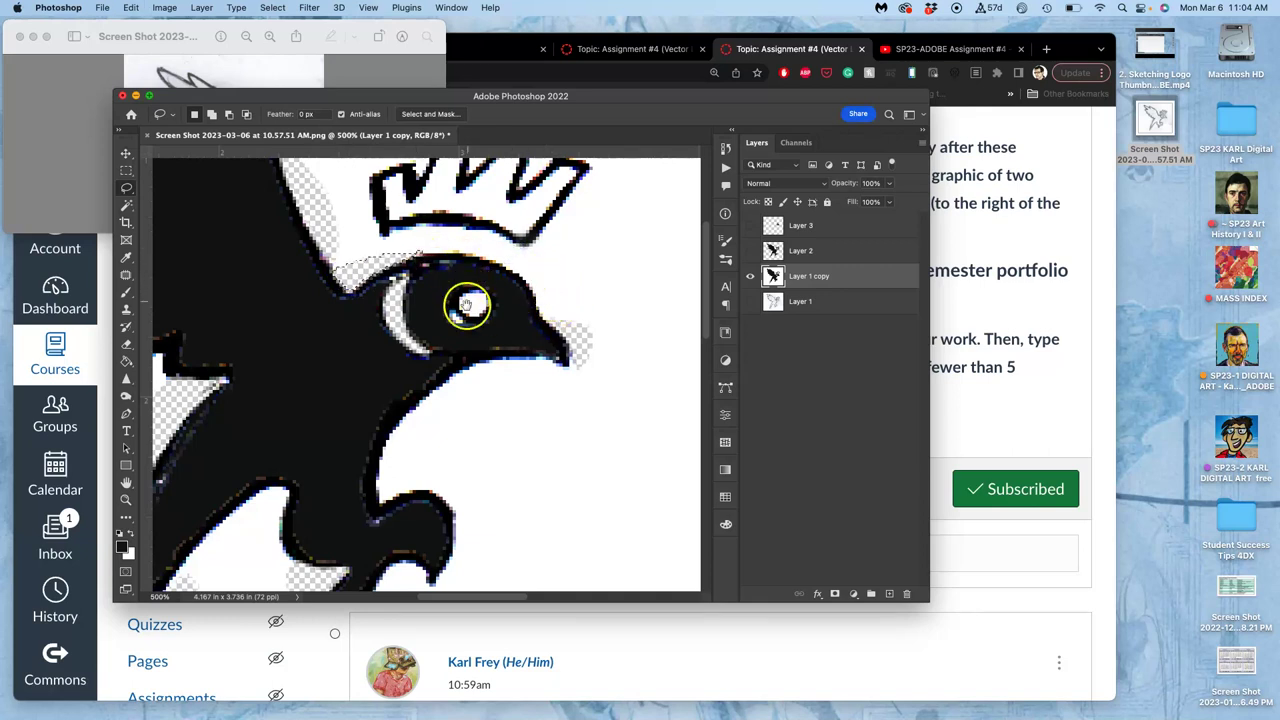
Lasso the light gap above the eye, ready for filling.
scroll(466, 300, "down", 3)
scroll(534, 366, "up", 2)
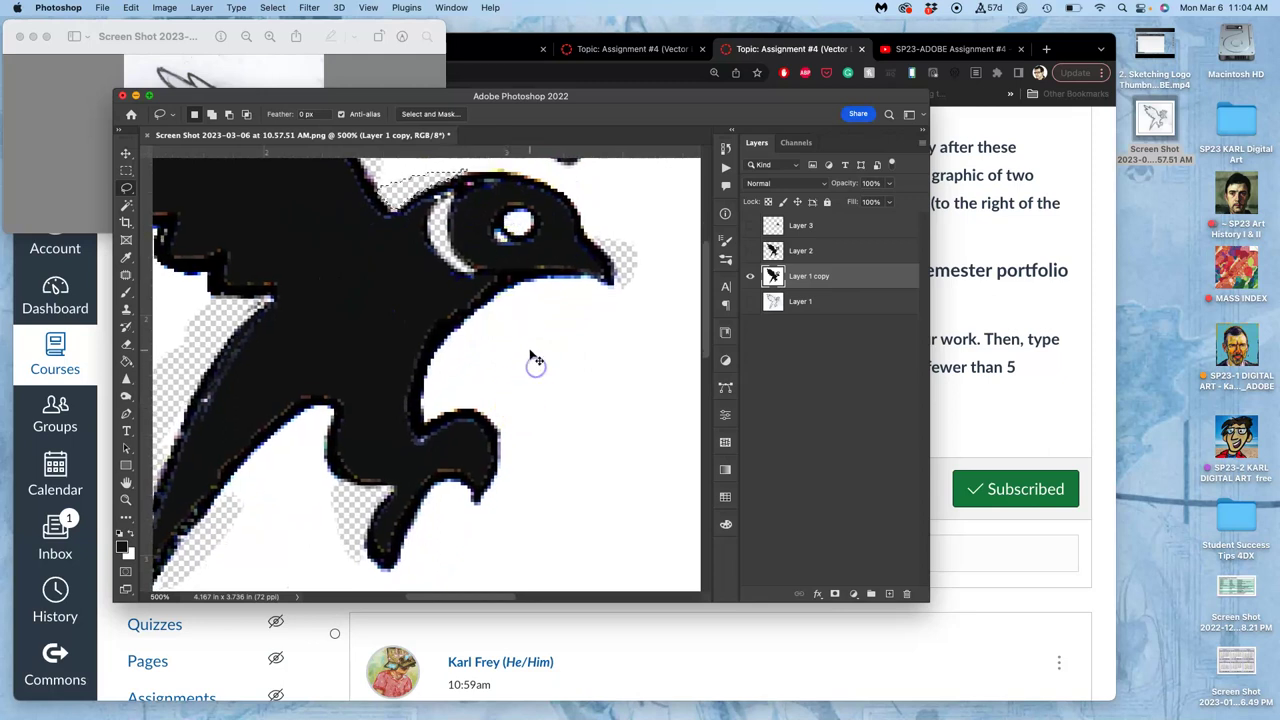
scroll(530, 357, "down", 5)
scroll(528, 350, "up", 6)
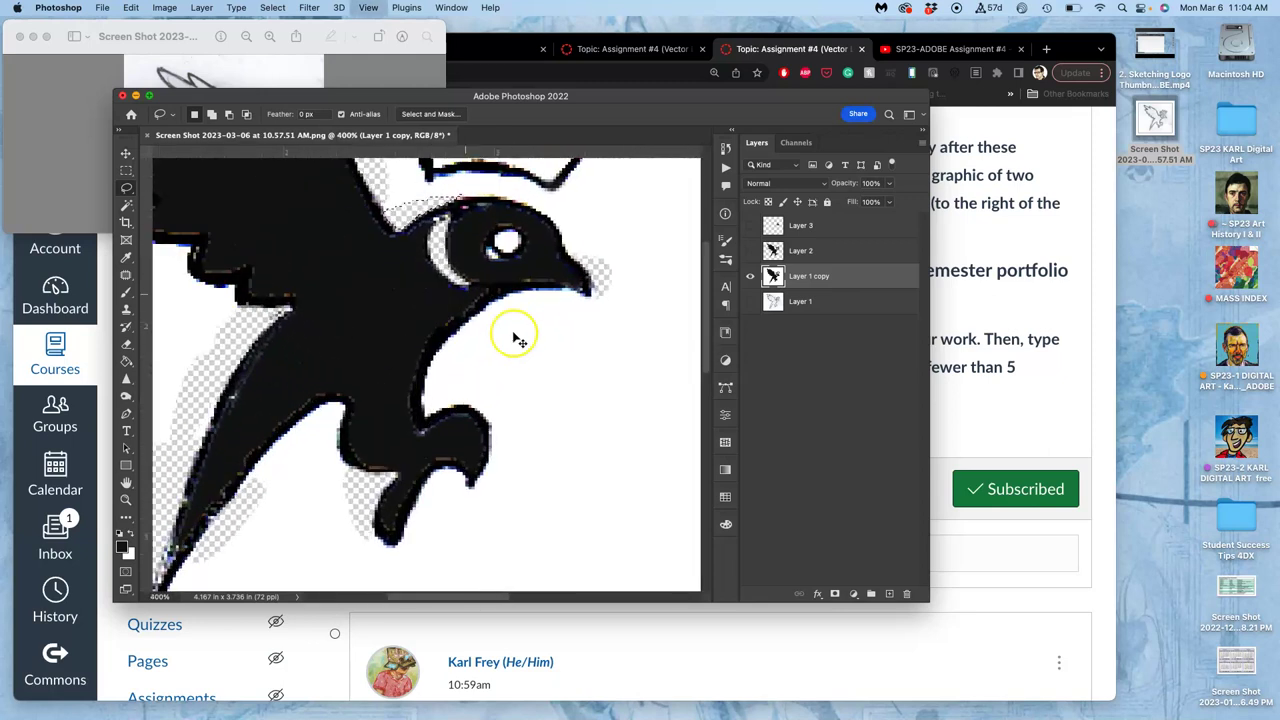
mouse_move(196, 240)
left_mouse_down()
mouse_move(114, 177)
mouse_move(449, 183)
mouse_move(475, 197)
left_mouse_up()
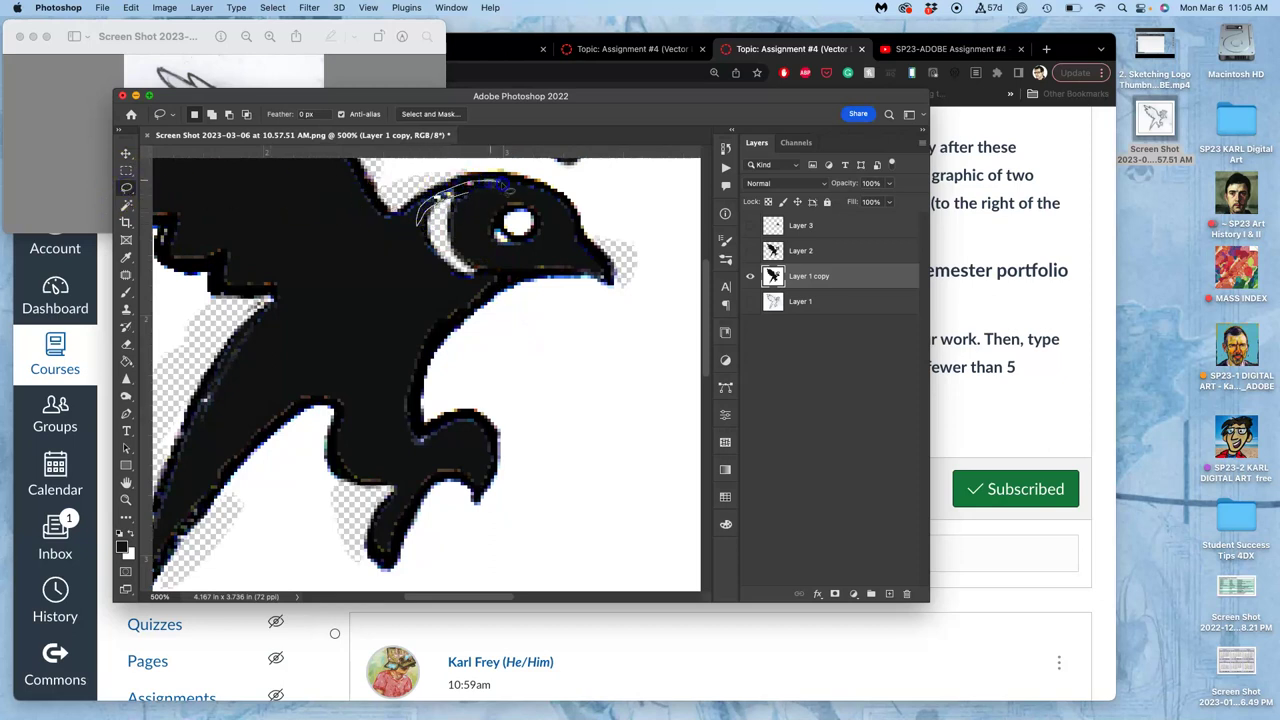
Fill the selected gap above the eye with Black using Edit > Fill in Normal mode.
left_click(131, 7)
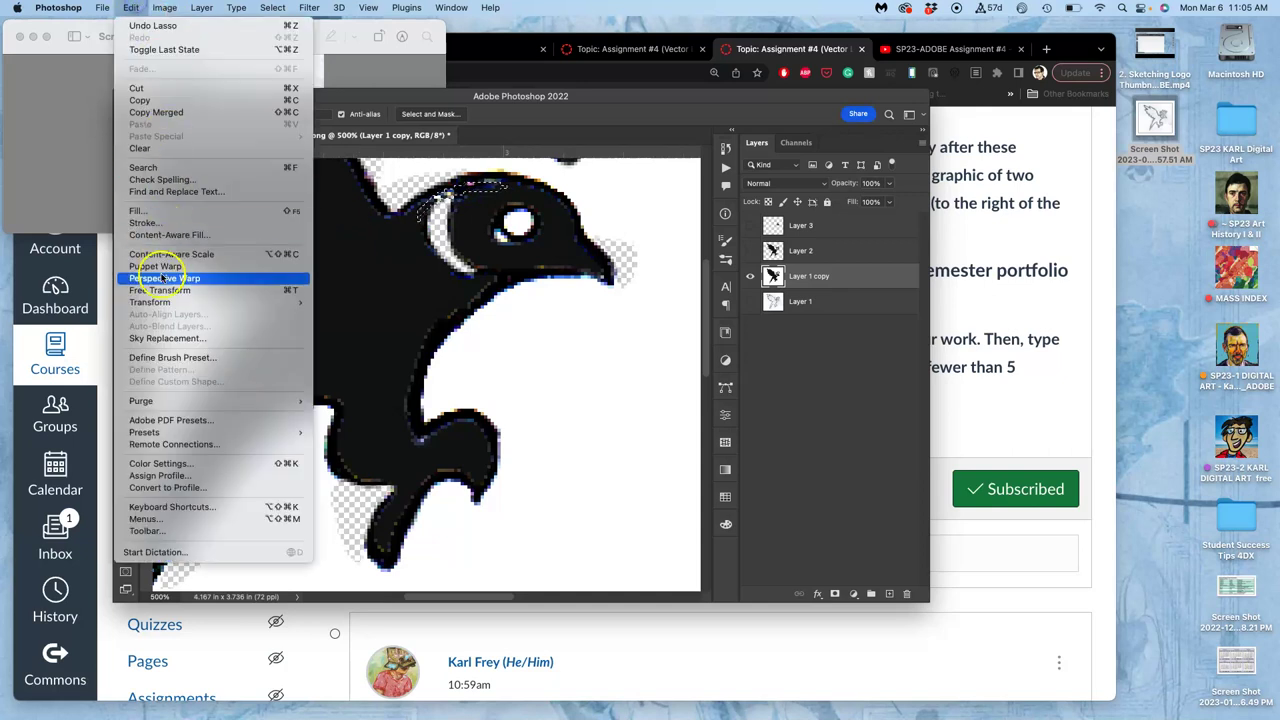
left_click(153, 212)
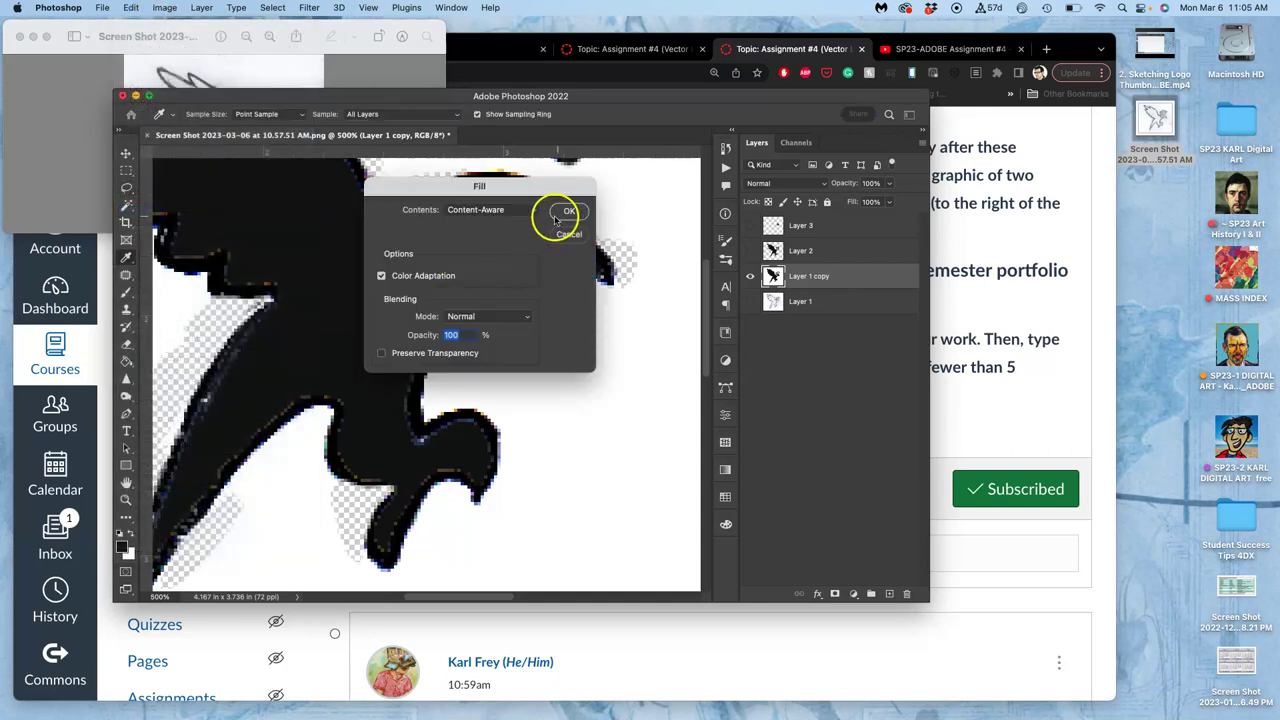
left_click(497, 318)
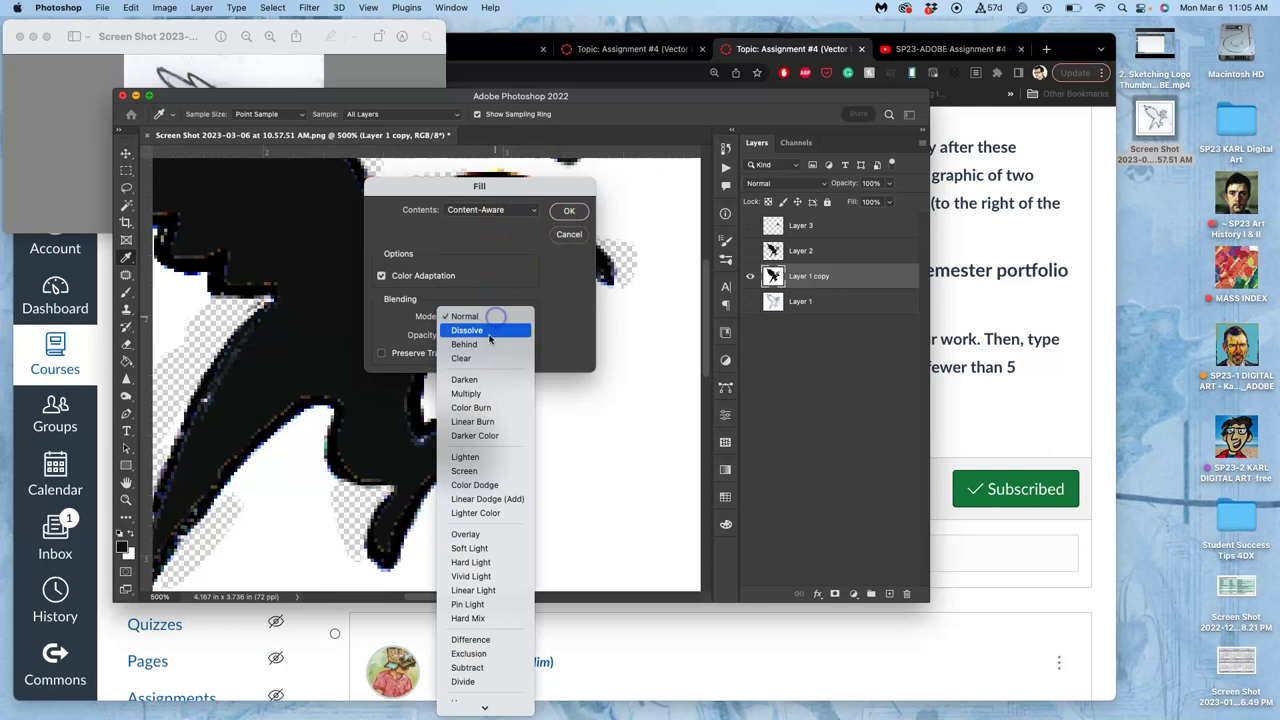
left_click(508, 213)
left_click(500, 210)
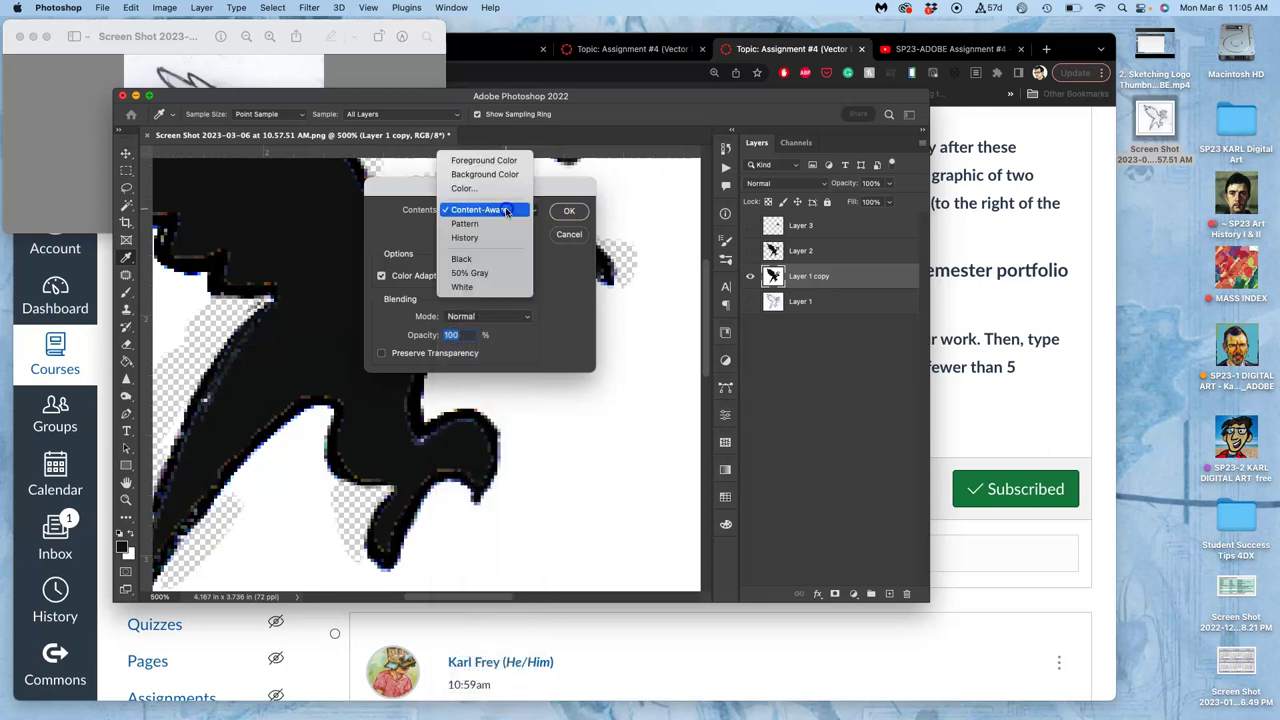
left_click(461, 258)
left_click(569, 211)
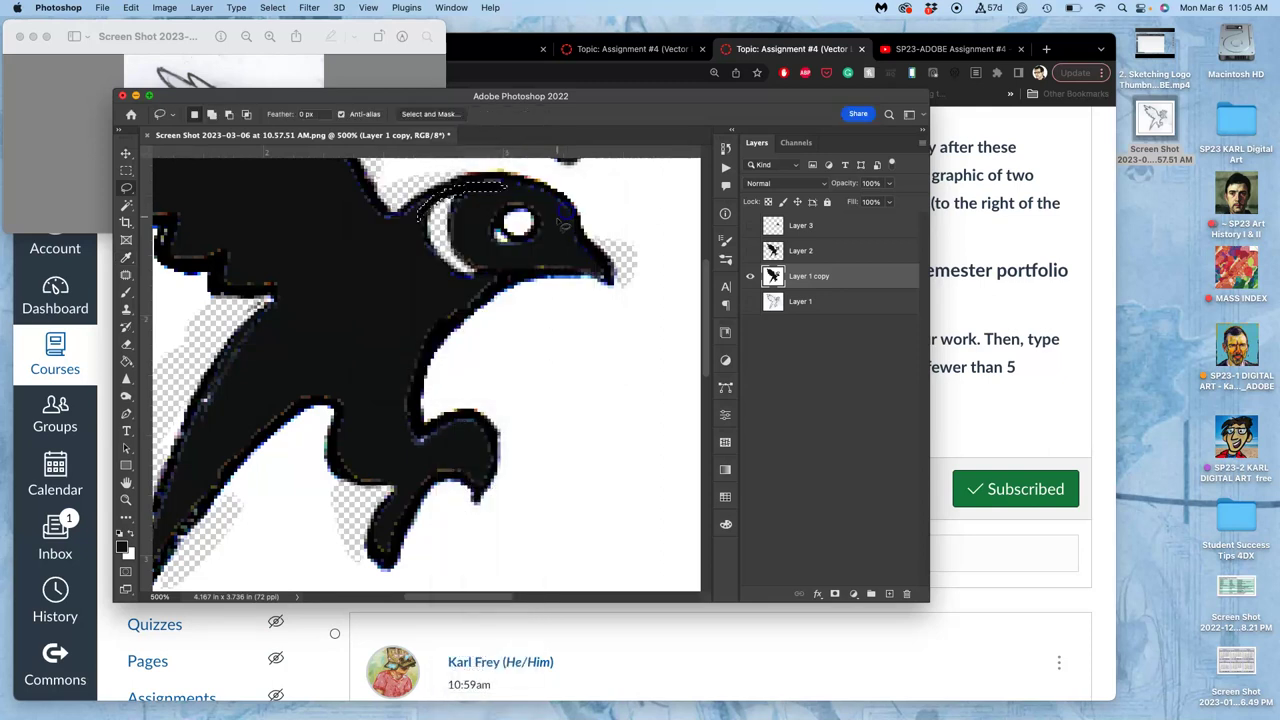
Fill the small spot beside the eye with Black as well.
left_click(500, 230)
left_click(307, 73)
left_click(133, 8)
left_click(171, 208)
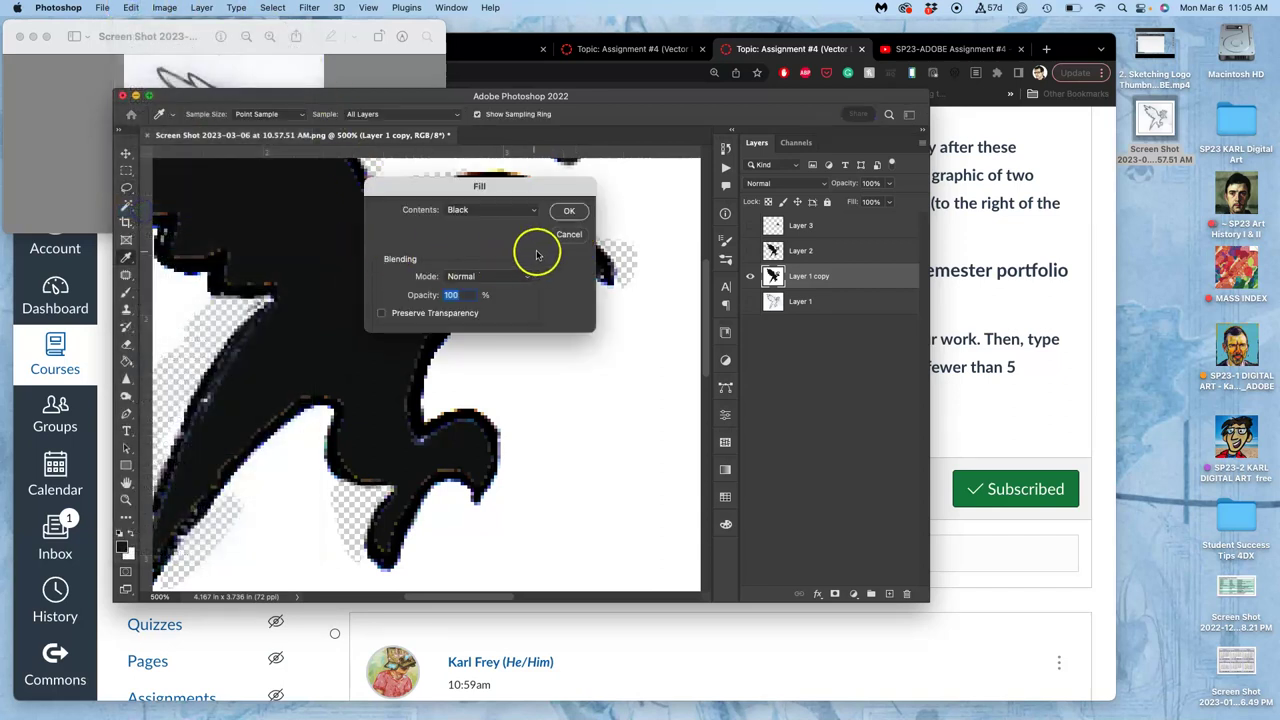
left_click(567, 211)
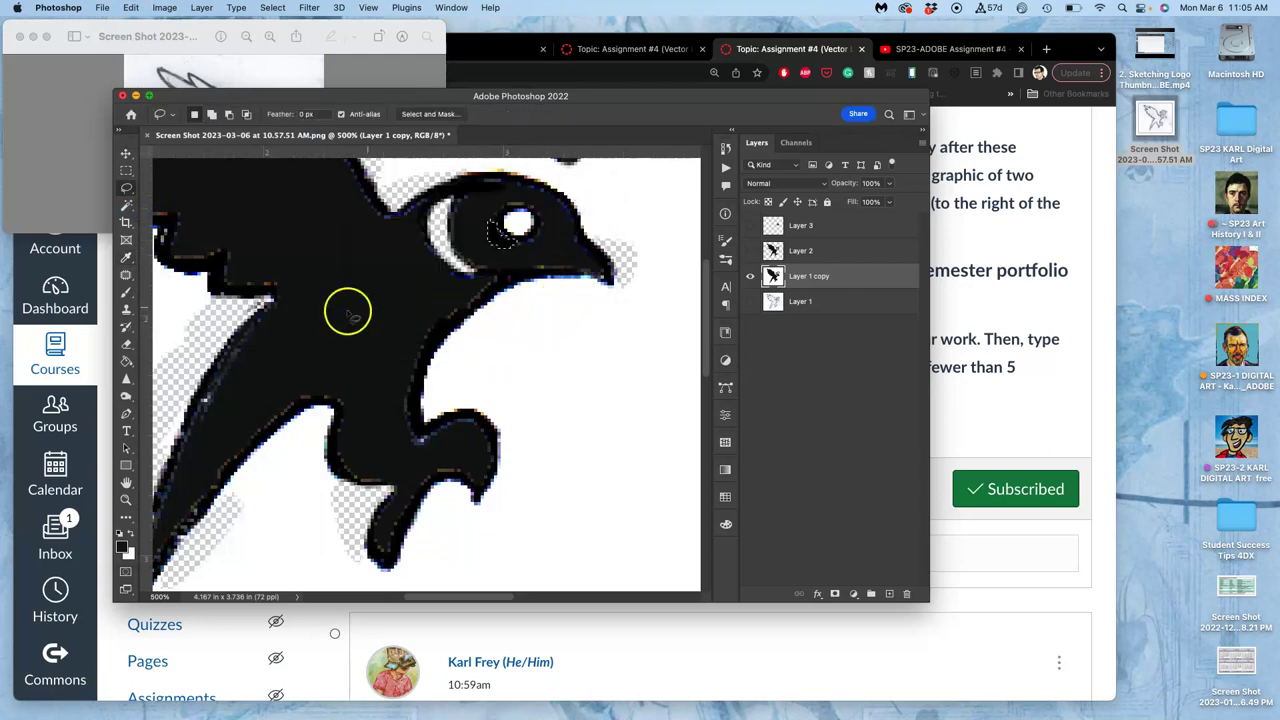
mouse_move(215, 300)
left_mouse_down()
mouse_move(451, 429)
mouse_move(444, 397)
mouse_move(458, 448)
left_mouse_up()
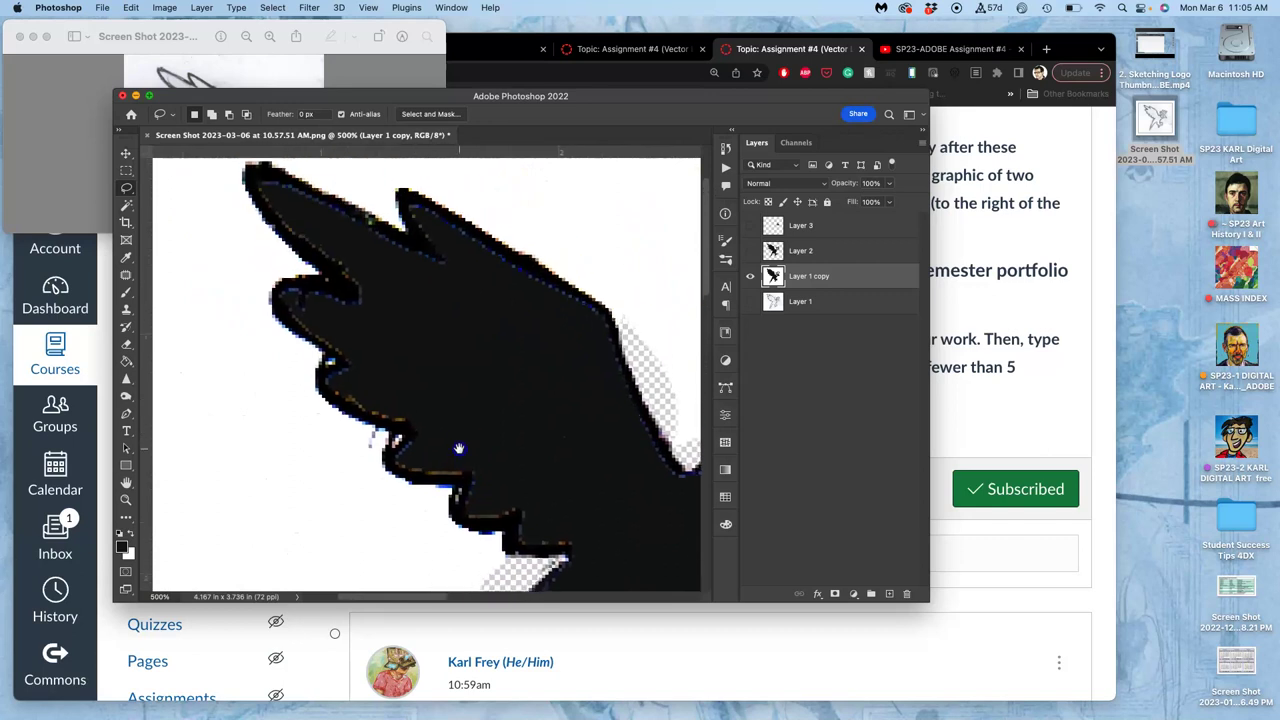
Erase the stray fringe patches along the wing's outer edge.
key("Delete")
left_click(323, 366)
mouse_move(357, 423)
left_mouse_down()
mouse_move(405, 439)
mouse_move(347, 452)
left_mouse_up()
key("Delete")
left_click(423, 500)
mouse_move(478, 530)
left_mouse_down()
mouse_move(506, 556)
mouse_move(461, 553)
left_mouse_up()
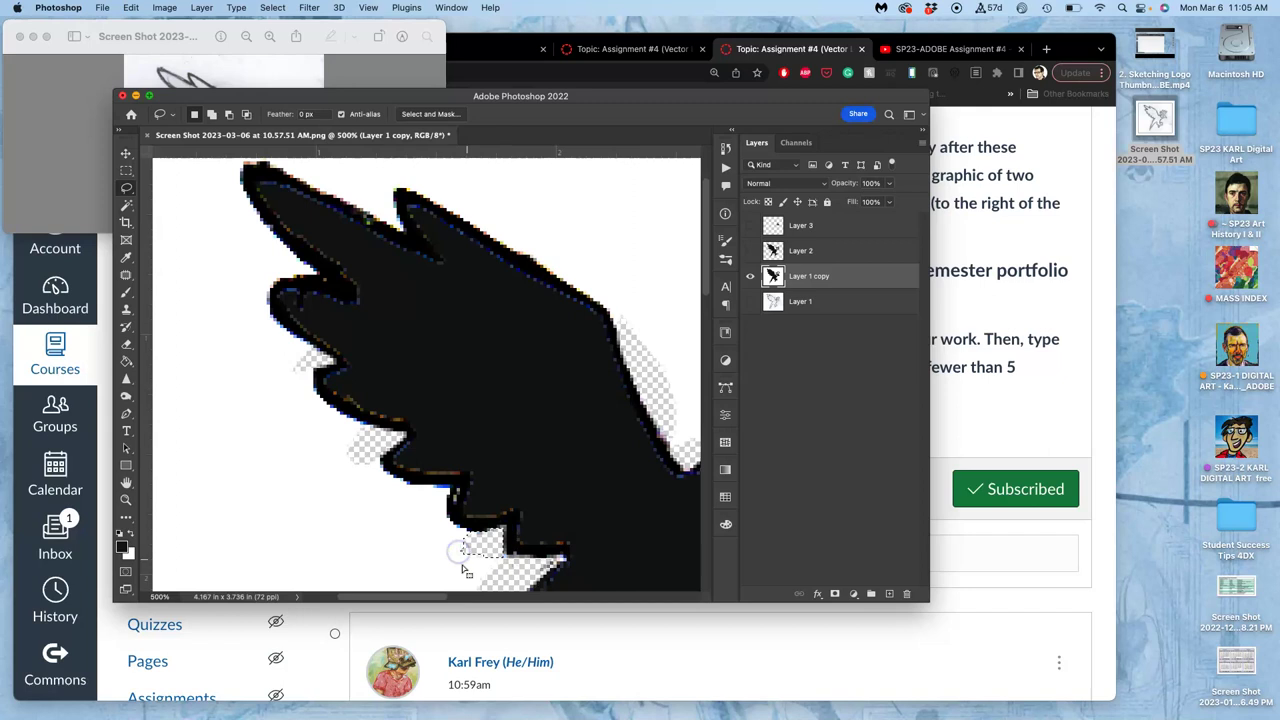
Erase the stray pixels at the wing tip and deselect.
left_click_drag(263, 223, 272, 287)
left_click(257, 229)
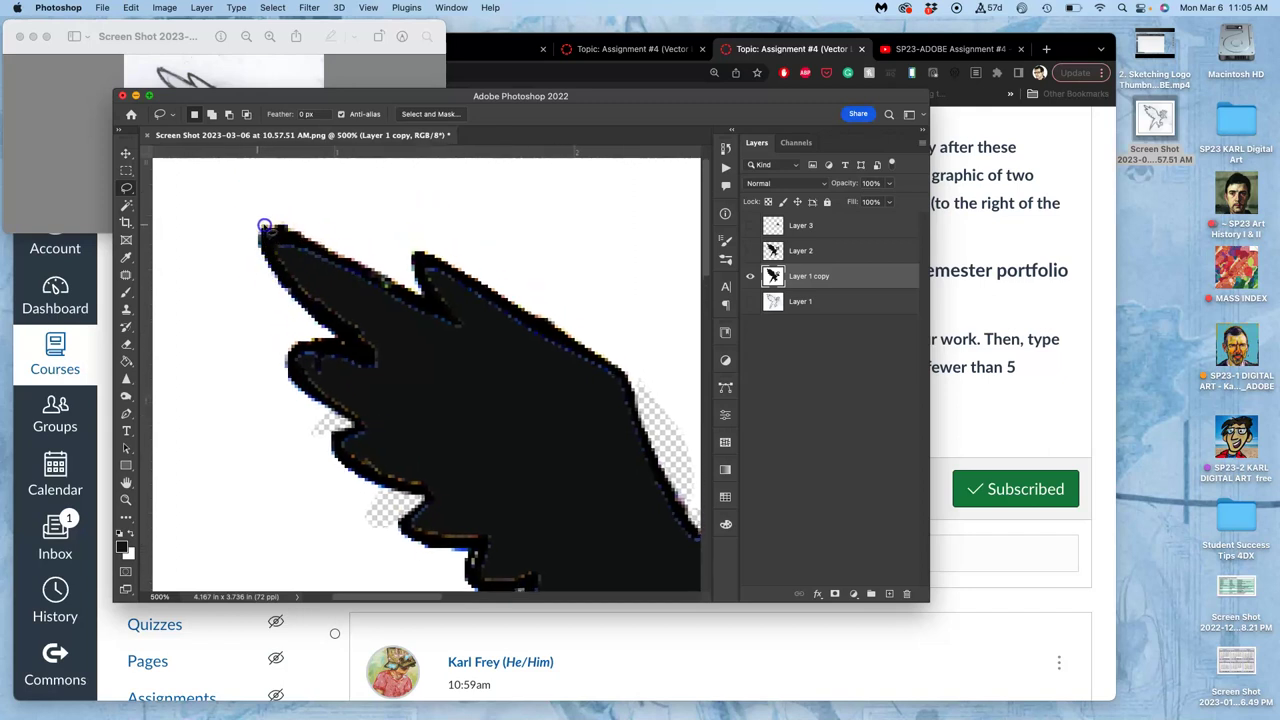
left_click_drag(253, 216, 280, 230)
key("Delete")
key("ctrl+d")
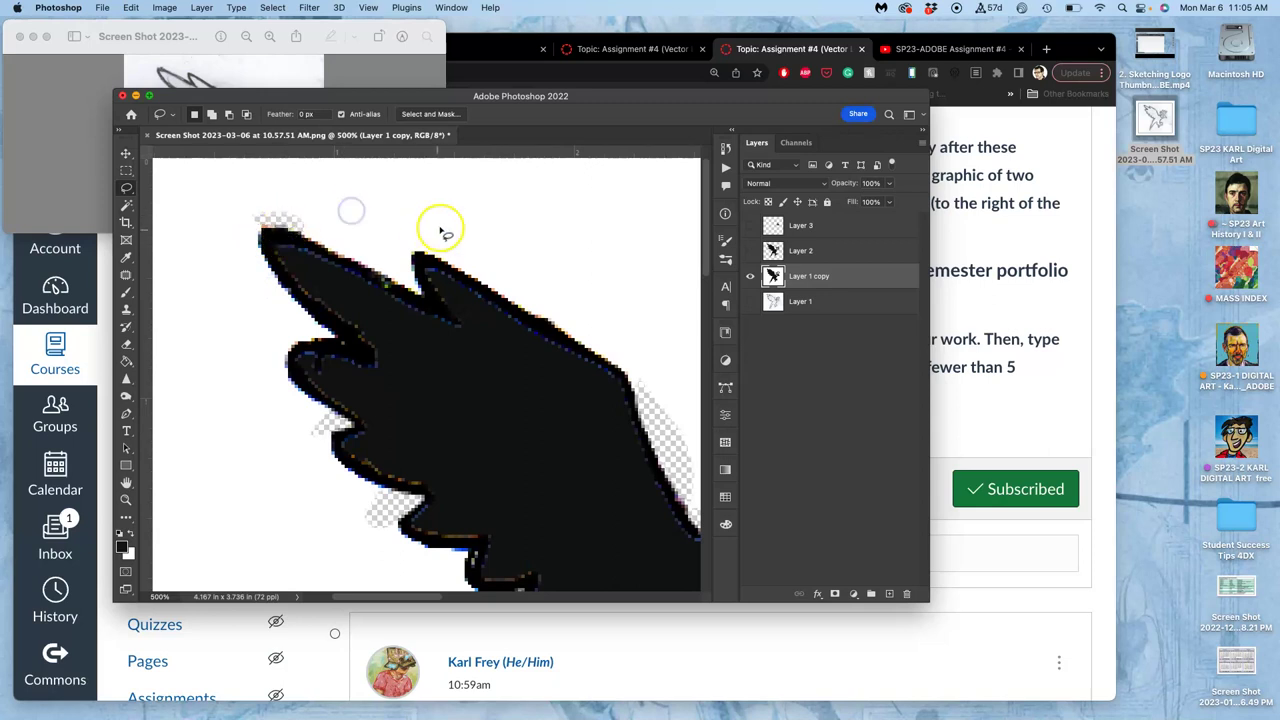
Zoom in around the eye and lasso the fringe under the crown.
scroll(443, 229, "down", 8)
left_click_drag(522, 368, 457, 285)
key("super+plus")
key("super+plus")
key("super+plus")
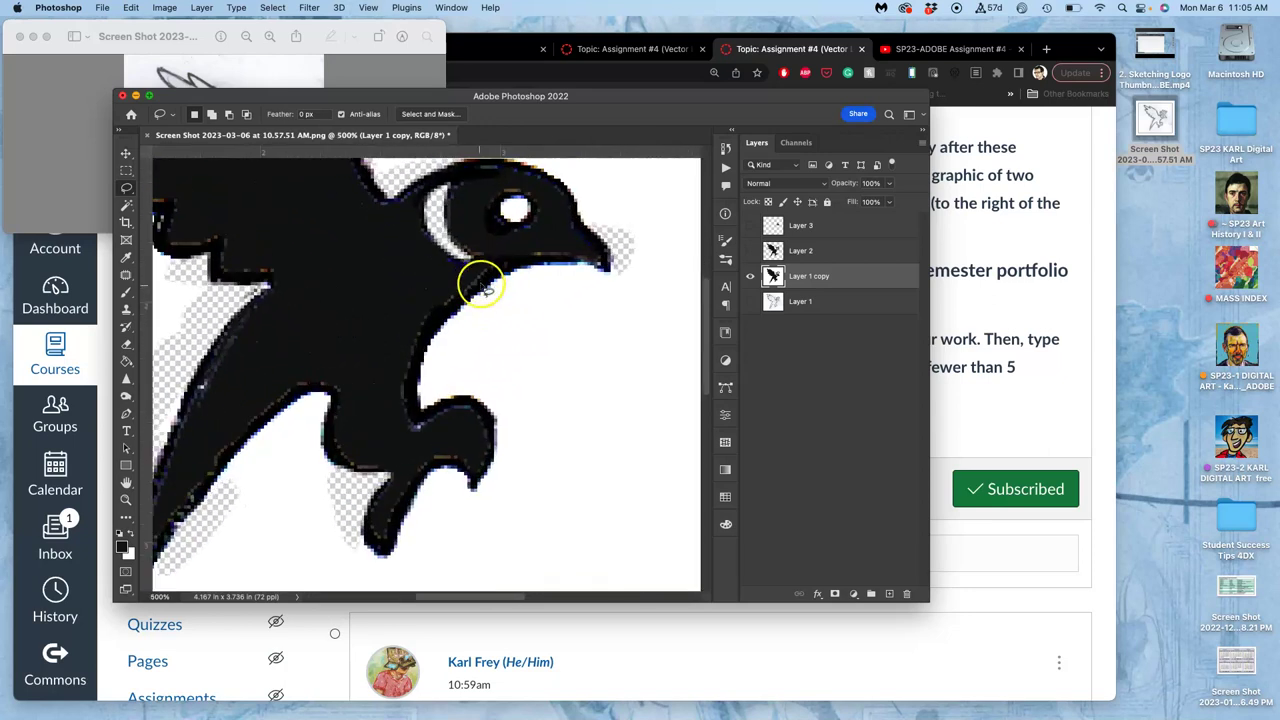
scroll(489, 297, "up", 3)
left_click_drag(432, 270, 441, 262)
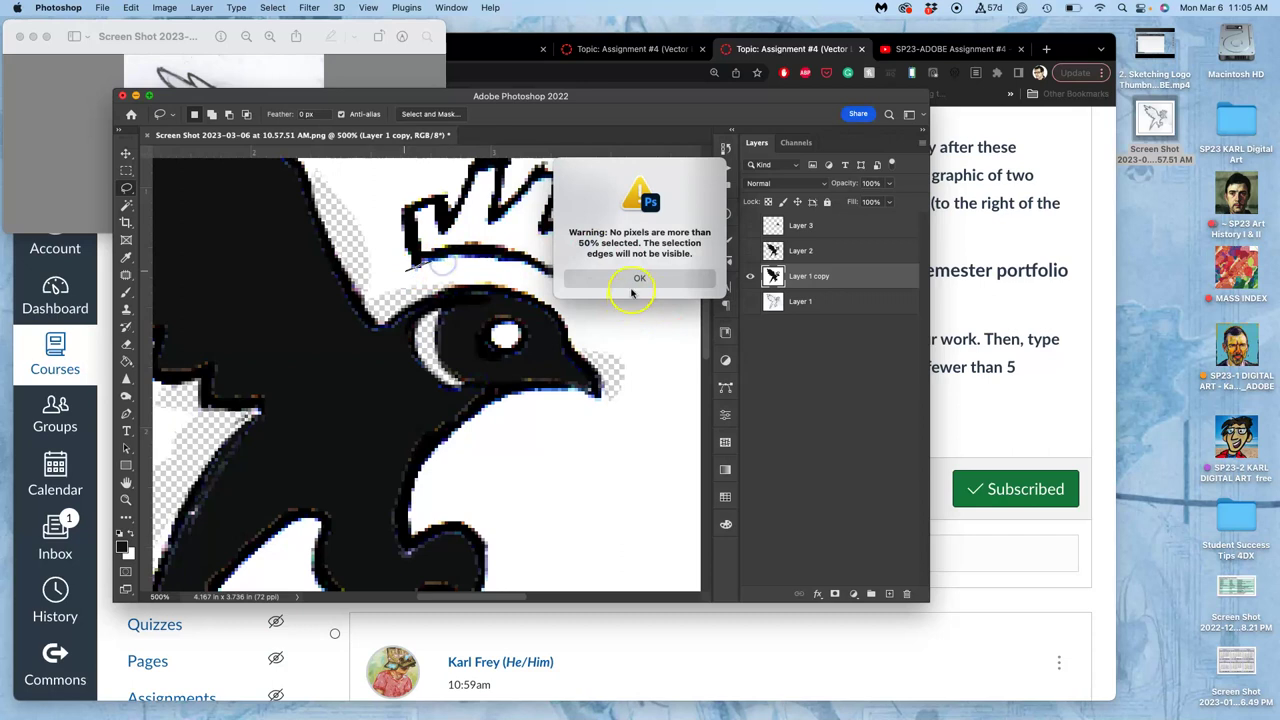
Dismiss the selection warnings and fill the crown's white interior black with the Paint Bucket.
left_click(631, 289)
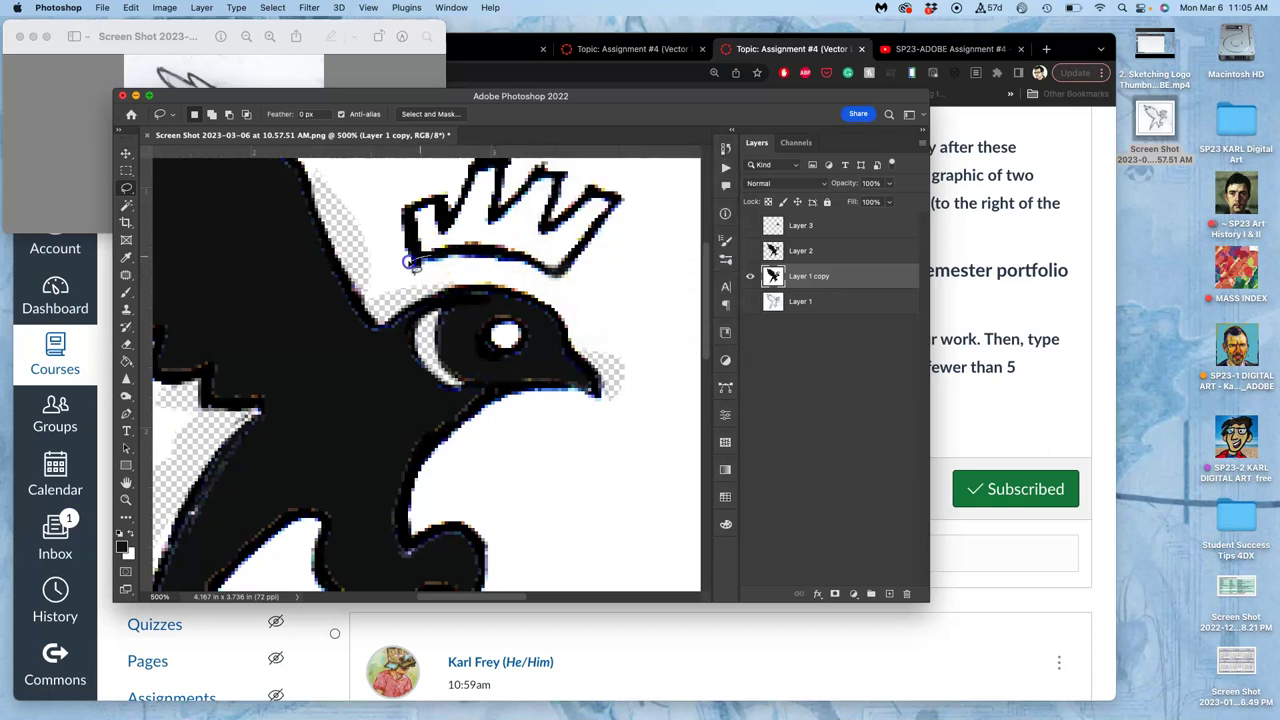
mouse_move(410, 263)
left_mouse_down()
mouse_move(626, 267)
mouse_move(630, 279)
mouse_move(458, 268)
left_mouse_up()
left_click(628, 276)
left_click_drag(450, 277, 445, 272)
left_click(126, 360)
left_click(507, 233)
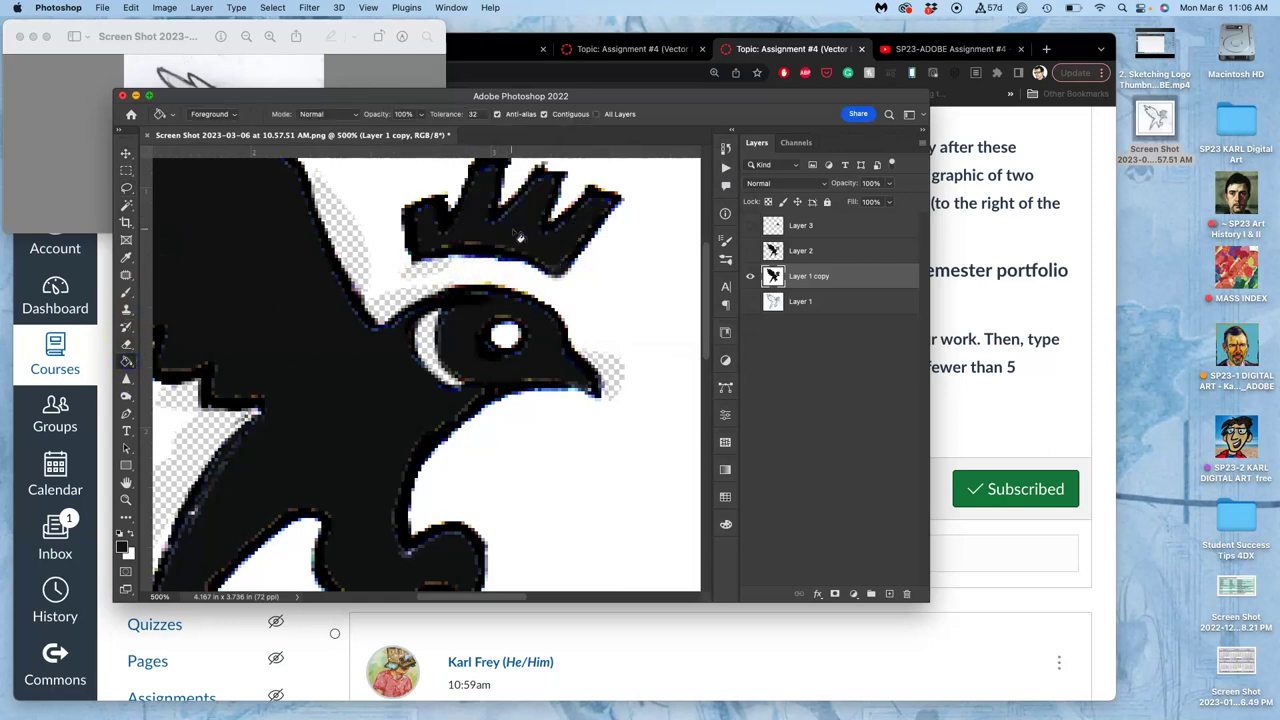
mouse_move(462, 326)
left_mouse_down()
mouse_move(434, 371)
mouse_move(447, 358)
left_mouse_up()
Lasso the fringe along the crown's lower edge and trace around its top.
left_click(127, 189)
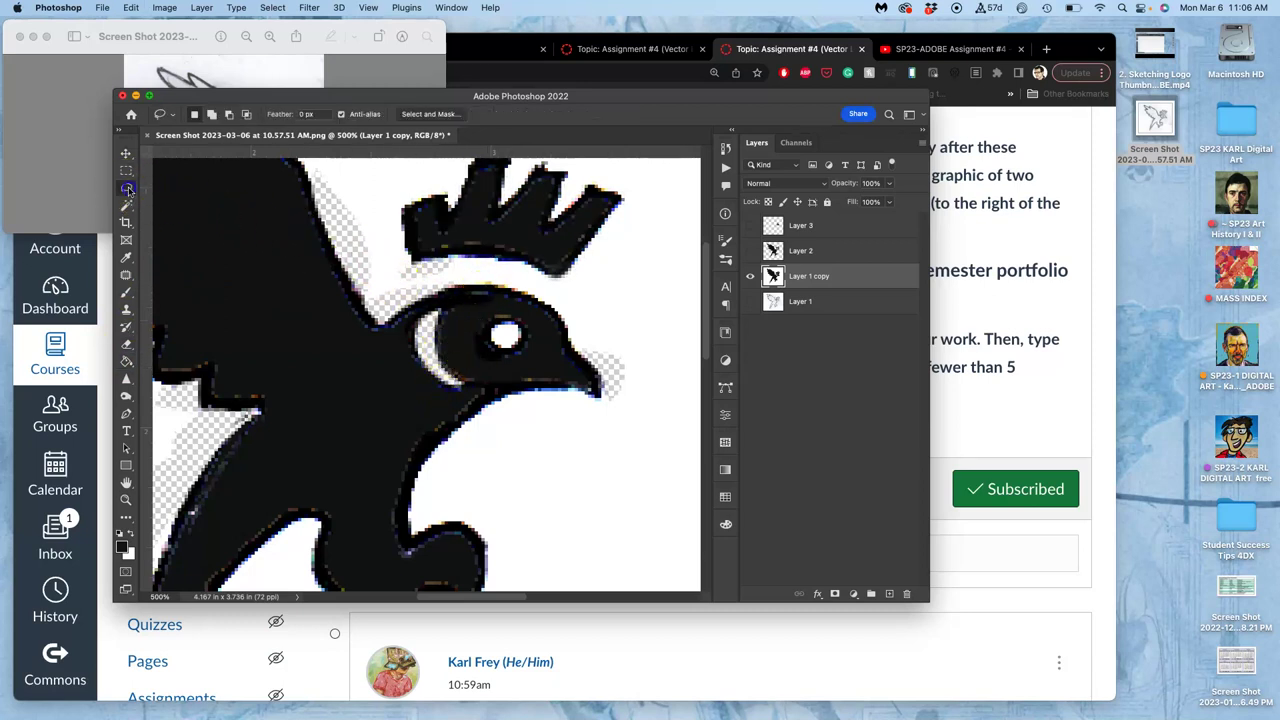
left_click(397, 257)
mouse_move(521, 275)
left_mouse_down()
mouse_move(455, 275)
mouse_move(480, 266)
mouse_move(571, 289)
mouse_move(606, 257)
mouse_move(625, 260)
left_mouse_up()
scroll(600, 300, "up", 3)
scroll(600, 300, "right", 2)
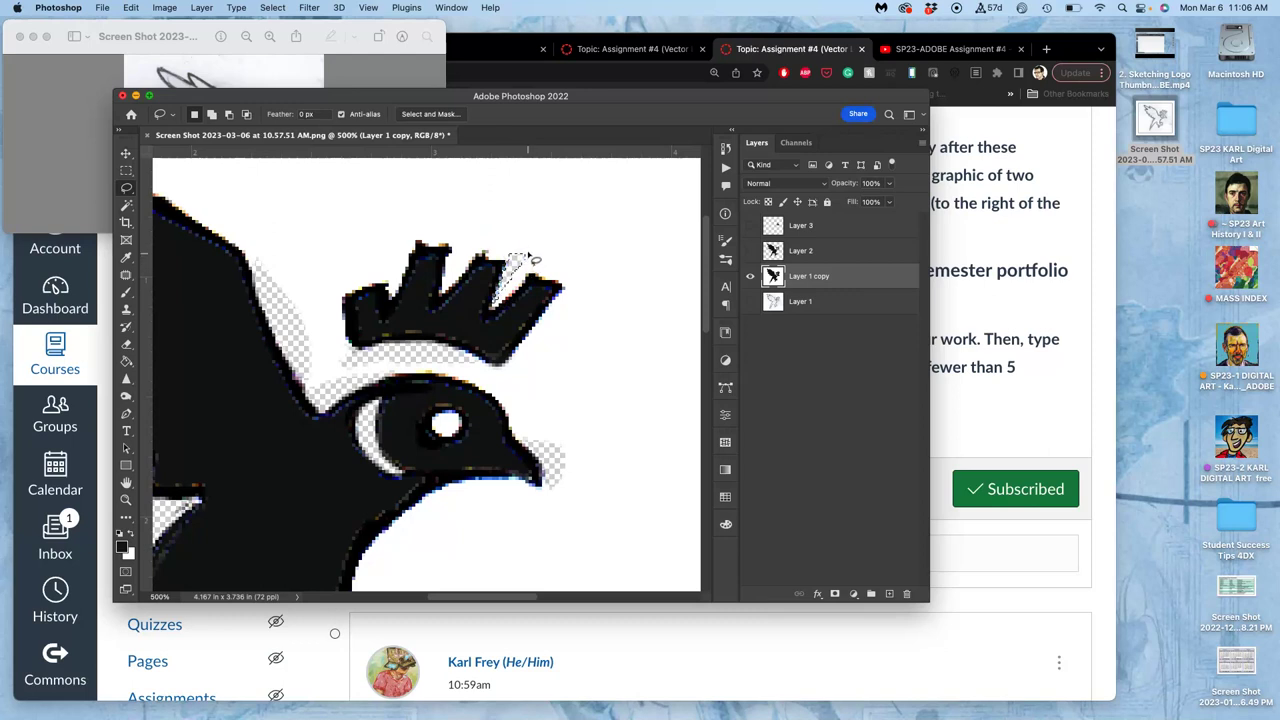
mouse_move(543, 237)
left_mouse_down()
mouse_move(481, 266)
mouse_move(500, 285)
mouse_move(486, 244)
mouse_move(405, 243)
left_mouse_up()
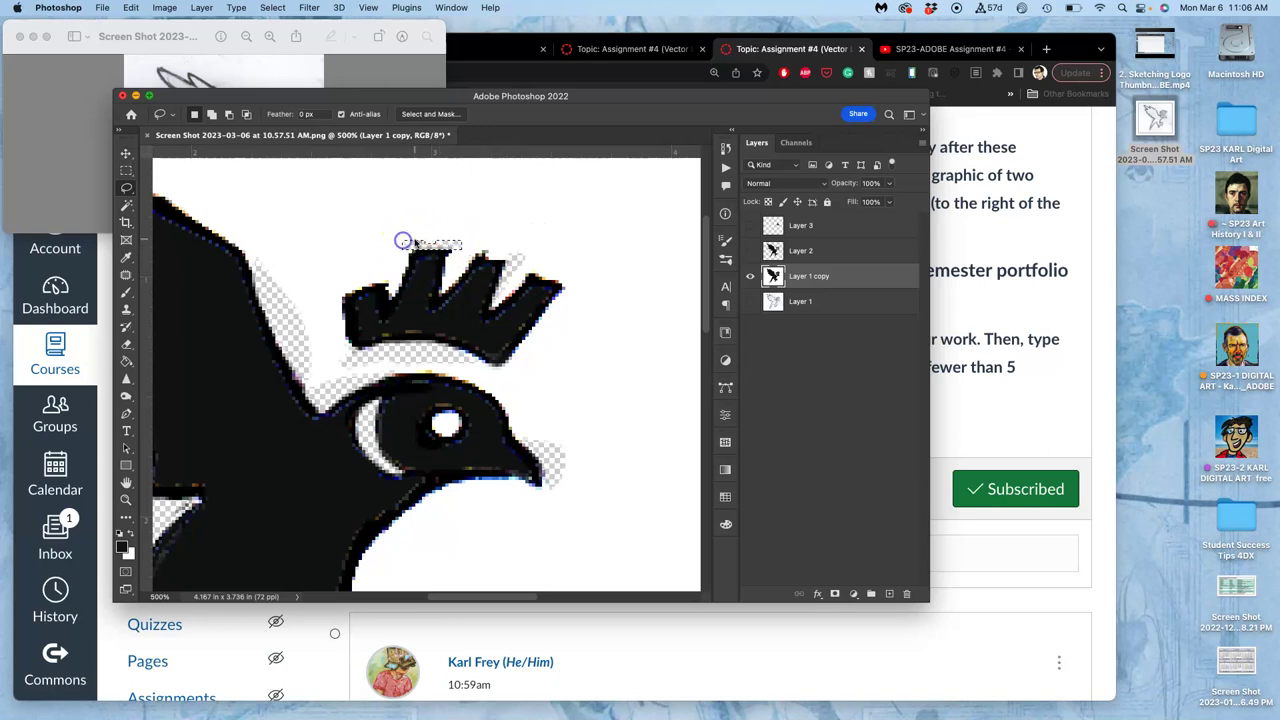
mouse_move(403, 241)
left_mouse_down()
mouse_move(483, 230)
mouse_move(488, 251)
mouse_move(449, 245)
mouse_move(446, 273)
mouse_move(458, 240)
mouse_move(514, 265)
left_mouse_up()
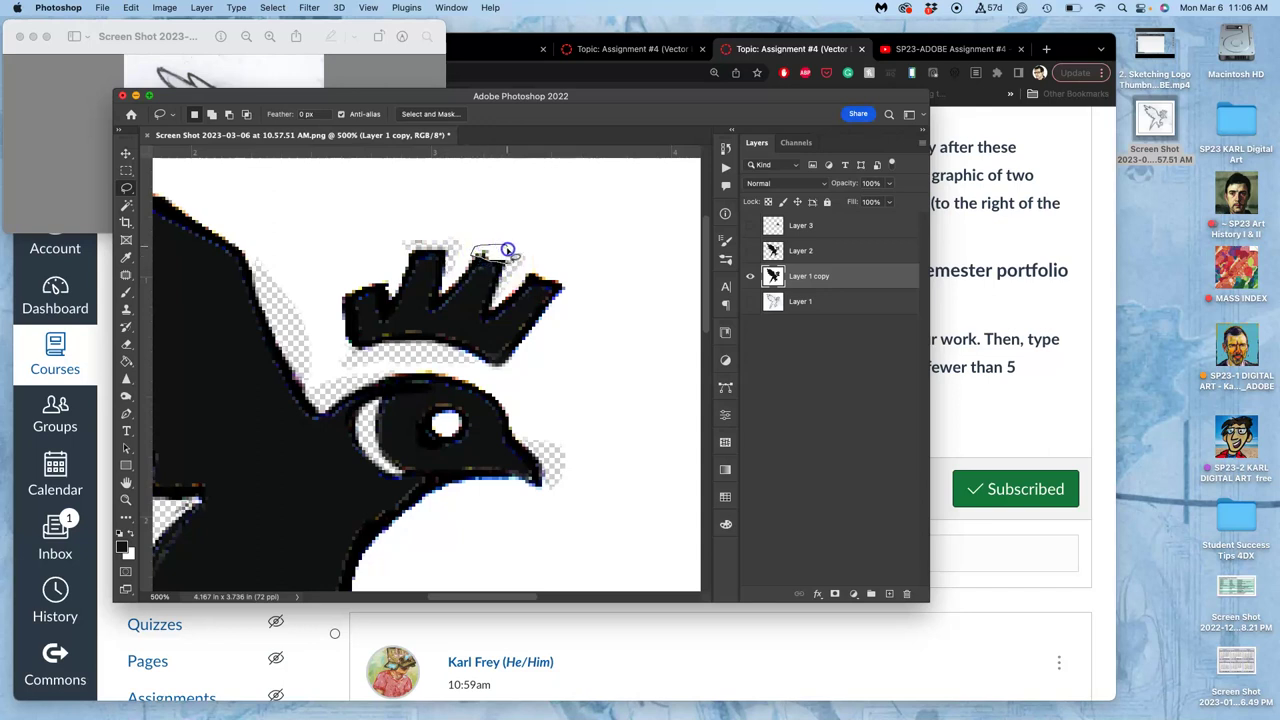
mouse_move(508, 258)
left_mouse_down()
mouse_move(540, 268)
mouse_move(557, 257)
mouse_move(531, 270)
left_mouse_up()
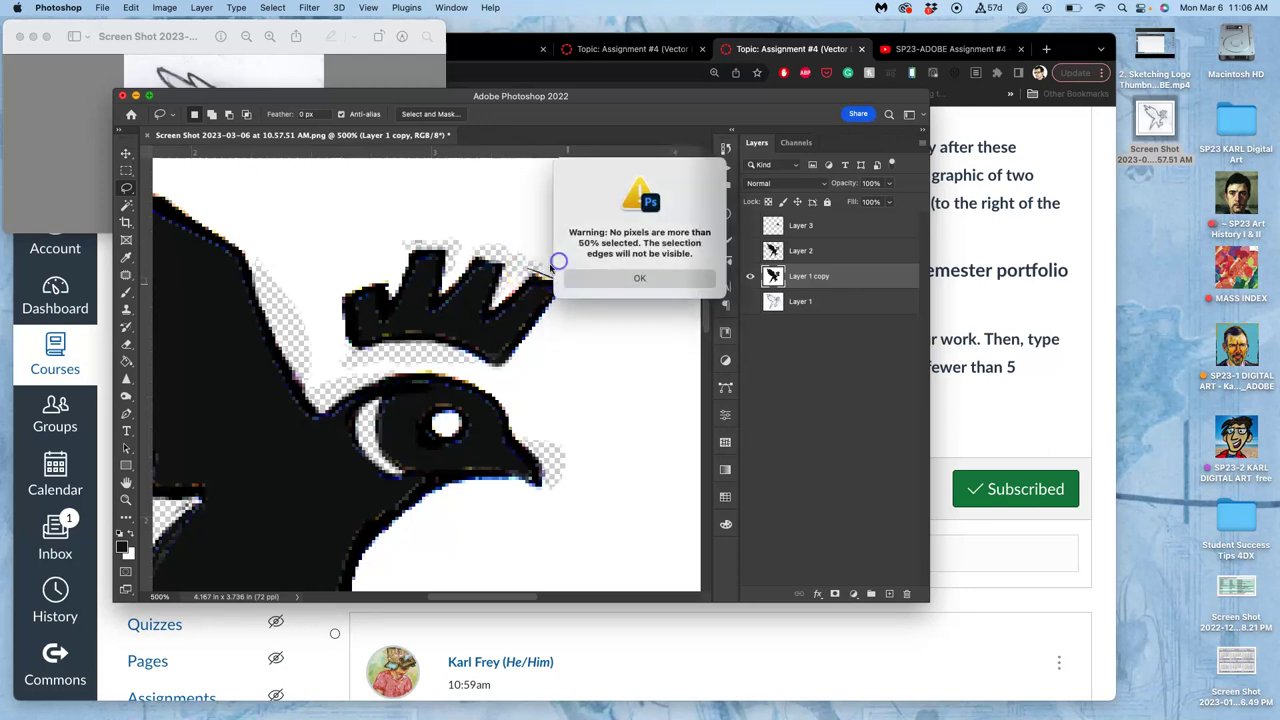
key("Return")
Trace around the crown's left spike and close a small selection at its top right.
mouse_move(457, 271)
left_mouse_down()
mouse_move(414, 251)
mouse_move(428, 249)
left_mouse_up()
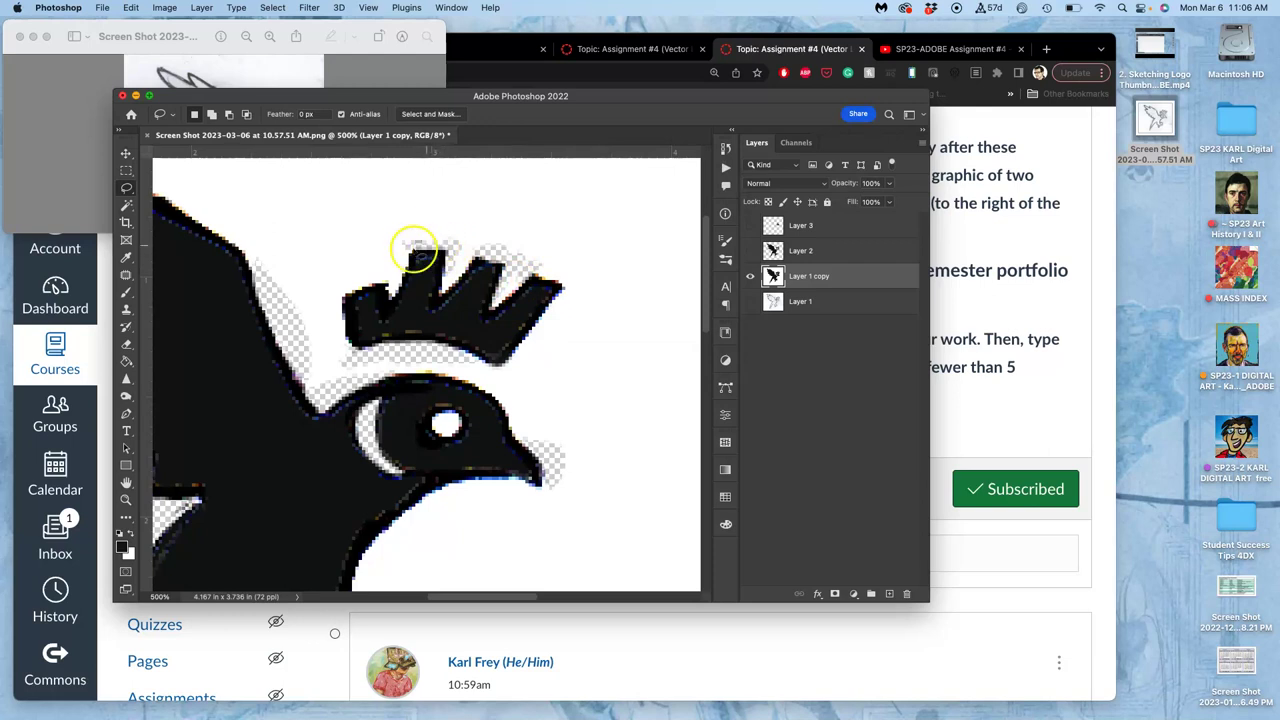
left_click_drag(398, 257, 431, 243)
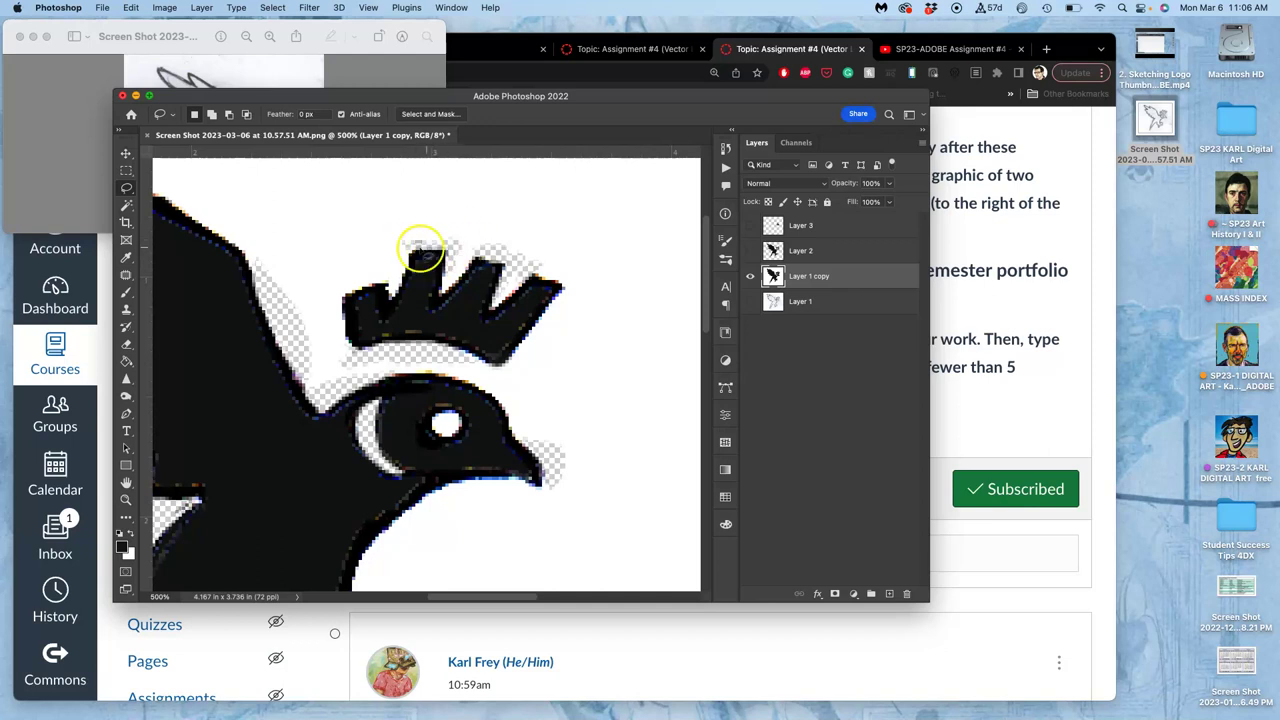
mouse_move(415, 255)
left_mouse_down()
mouse_move(434, 229)
mouse_move(465, 268)
mouse_move(482, 262)
mouse_move(380, 277)
mouse_move(383, 287)
left_mouse_up()
left_click(598, 282)
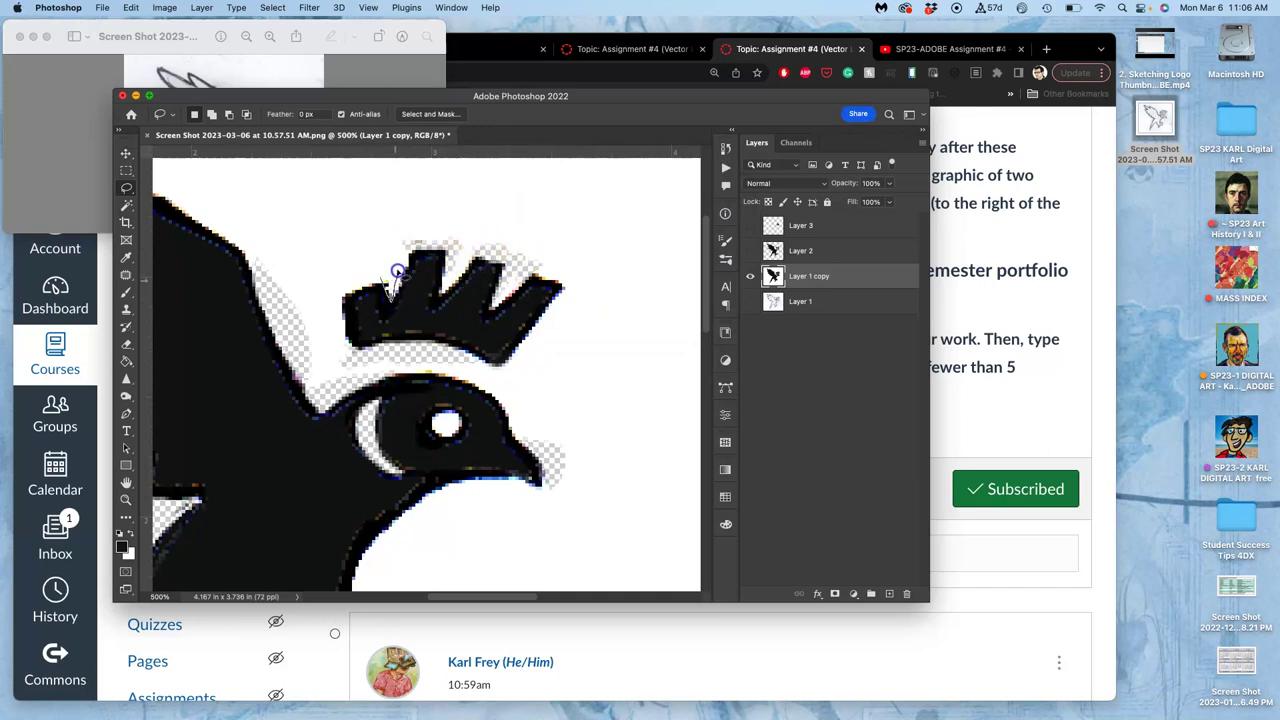
mouse_move(395, 250)
left_mouse_down()
mouse_move(475, 233)
mouse_move(506, 268)
mouse_move(533, 265)
mouse_move(531, 280)
mouse_move(574, 297)
mouse_move(565, 238)
left_mouse_up()
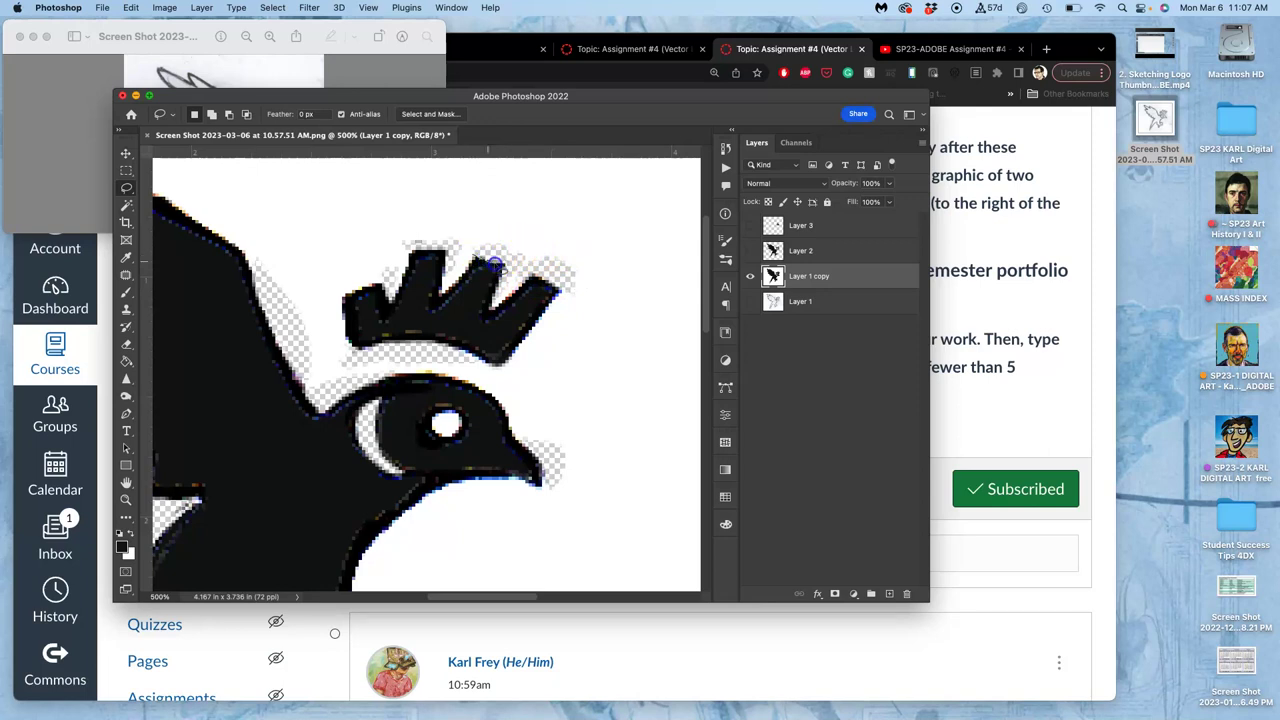
left_click_drag(486, 250, 501, 240)
Zoom out and apply Layer > Flatten Image, discarding the hidden layers.
key("super+minus")
key("super+minus")
key("super+minus")
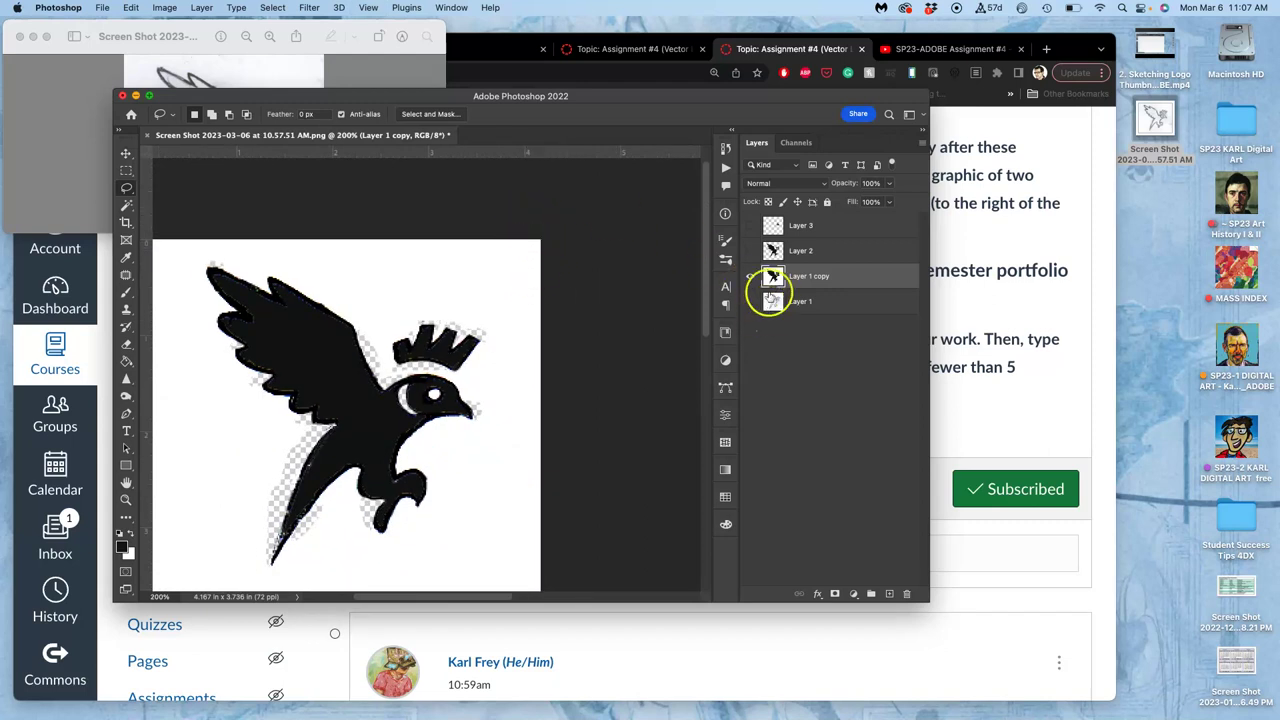
left_click(203, 8)
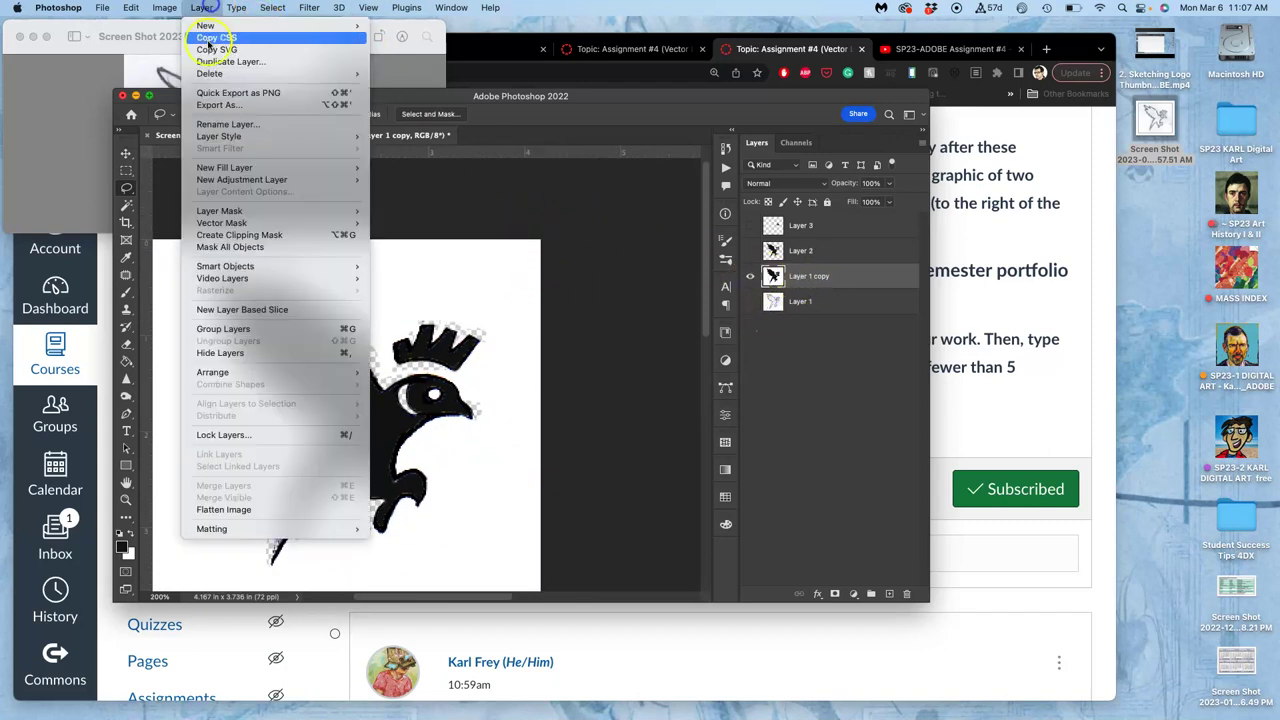
left_click(247, 513)
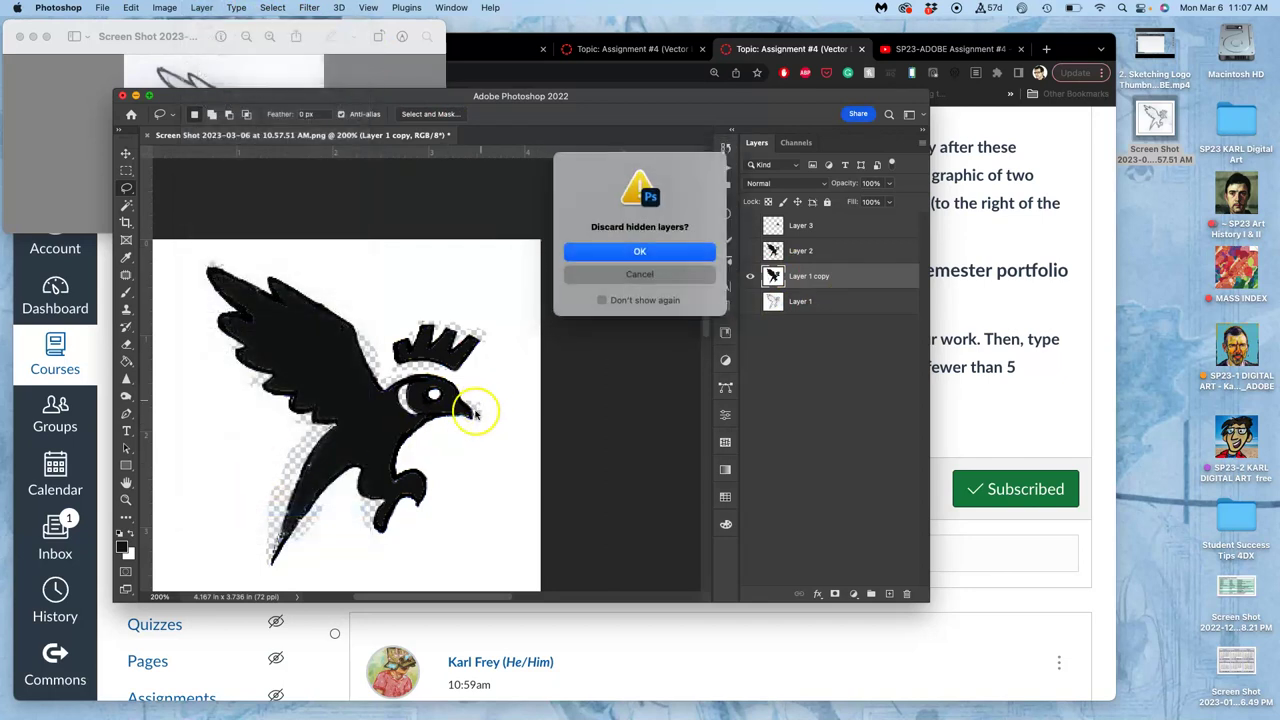
left_click(655, 255)
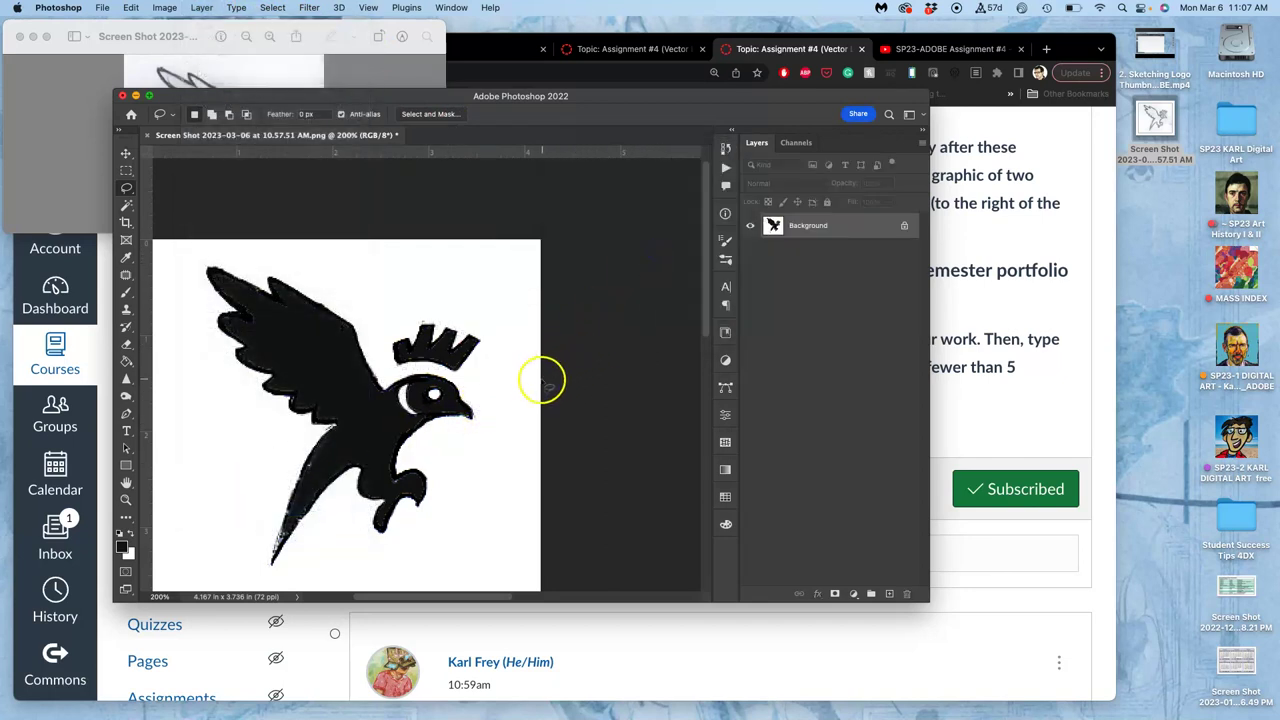
left_click_drag(547, 383, 609, 306)
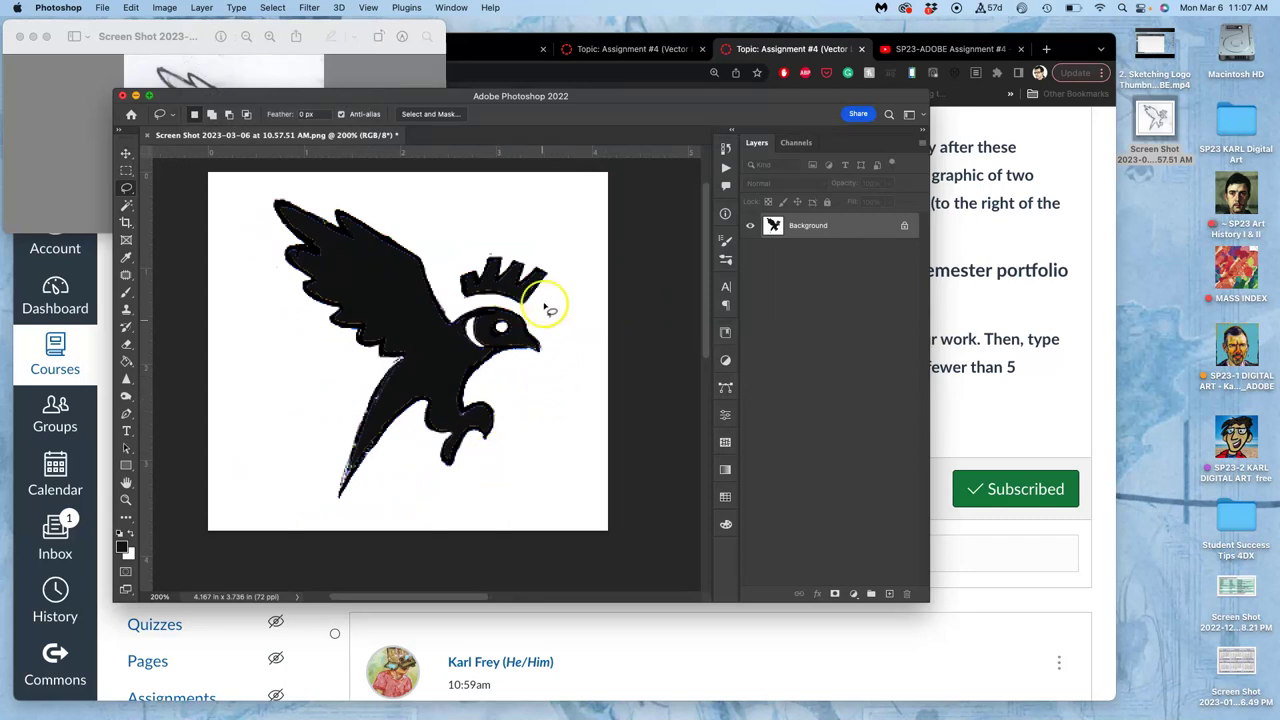
Fill the rough patch beside the neck with White via Shift+Backspace.
scroll(435, 300, "up", 1)
scroll(443, 290, "up", 2)
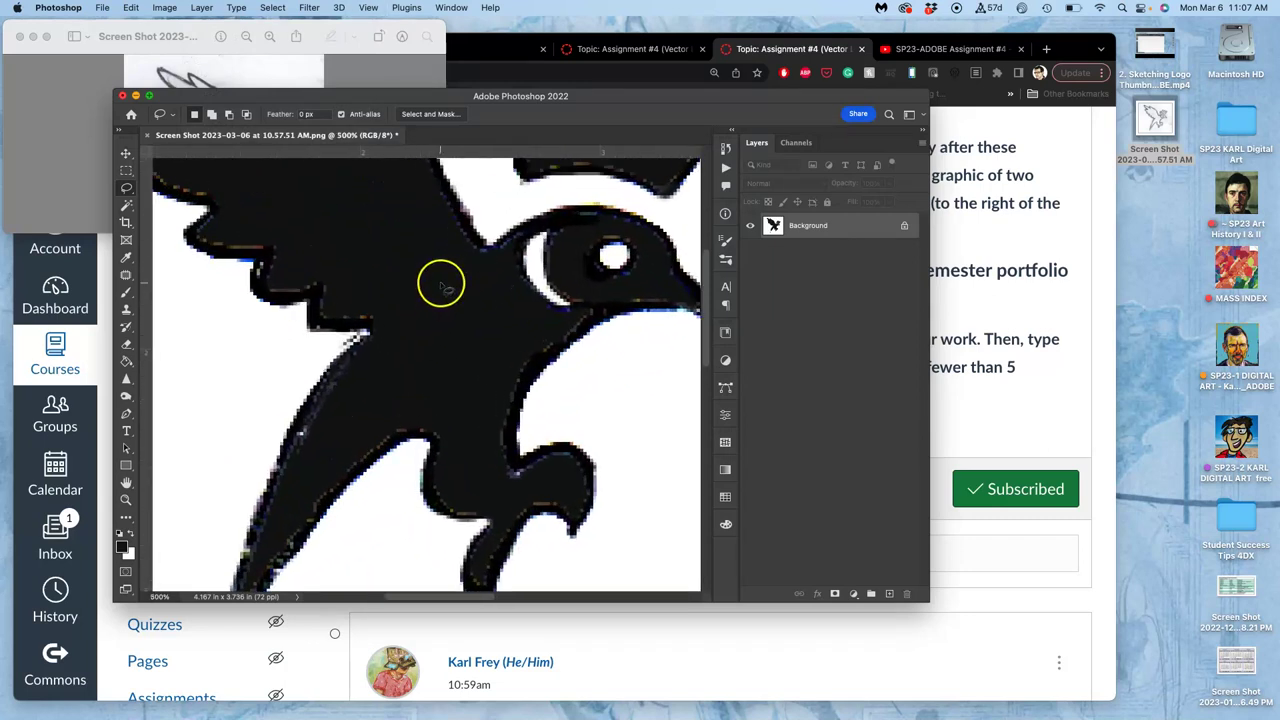
scroll(486, 340, "down", 4)
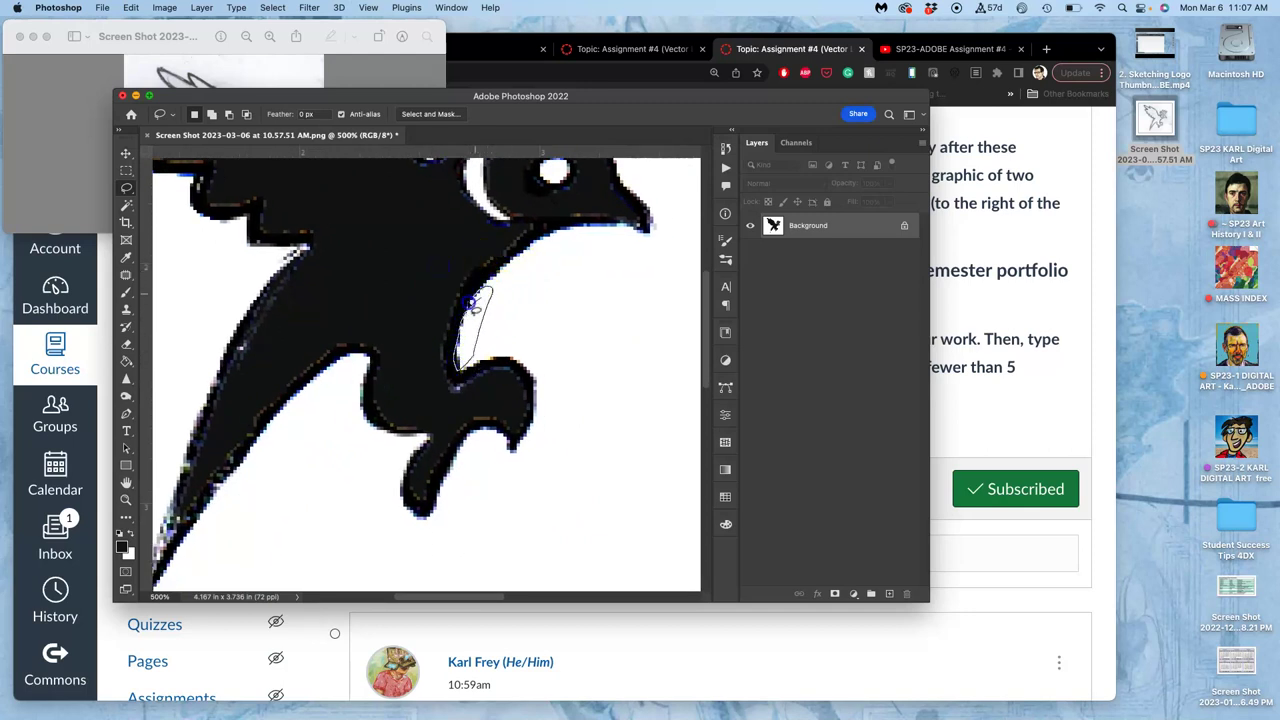
mouse_move(458, 338)
left_mouse_down()
mouse_move(475, 396)
mouse_move(480, 366)
left_mouse_up()
key("shift+BackSpace")
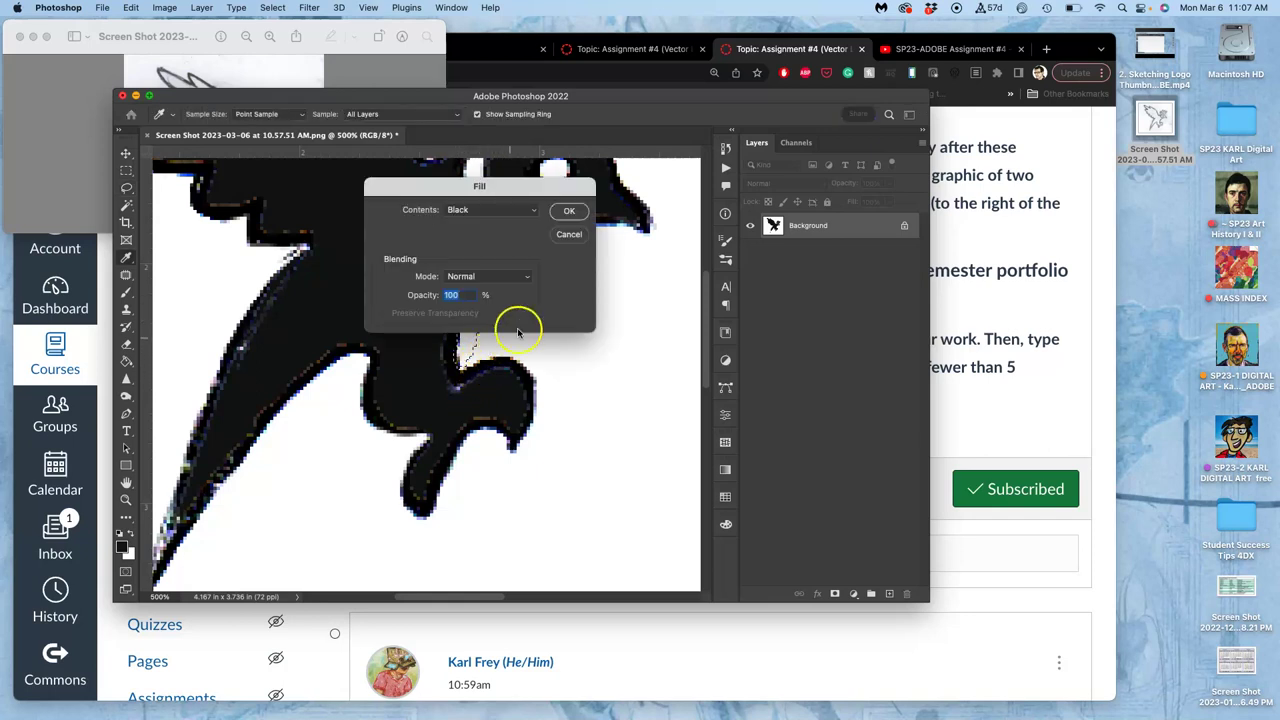
left_click(515, 210)
left_click(494, 239)
left_click(565, 210)
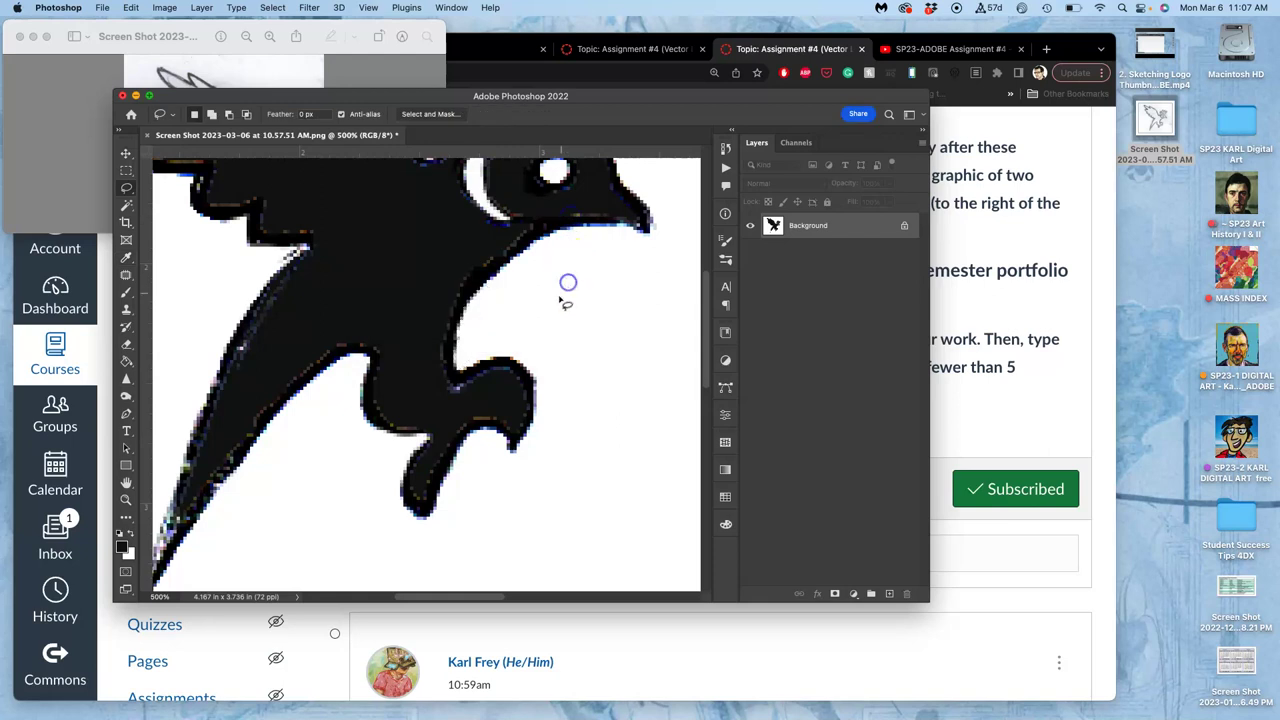
Lasso the messy area left of the body and fill it white.
key("super+minus")
key("super+minus")
key("super+minus")
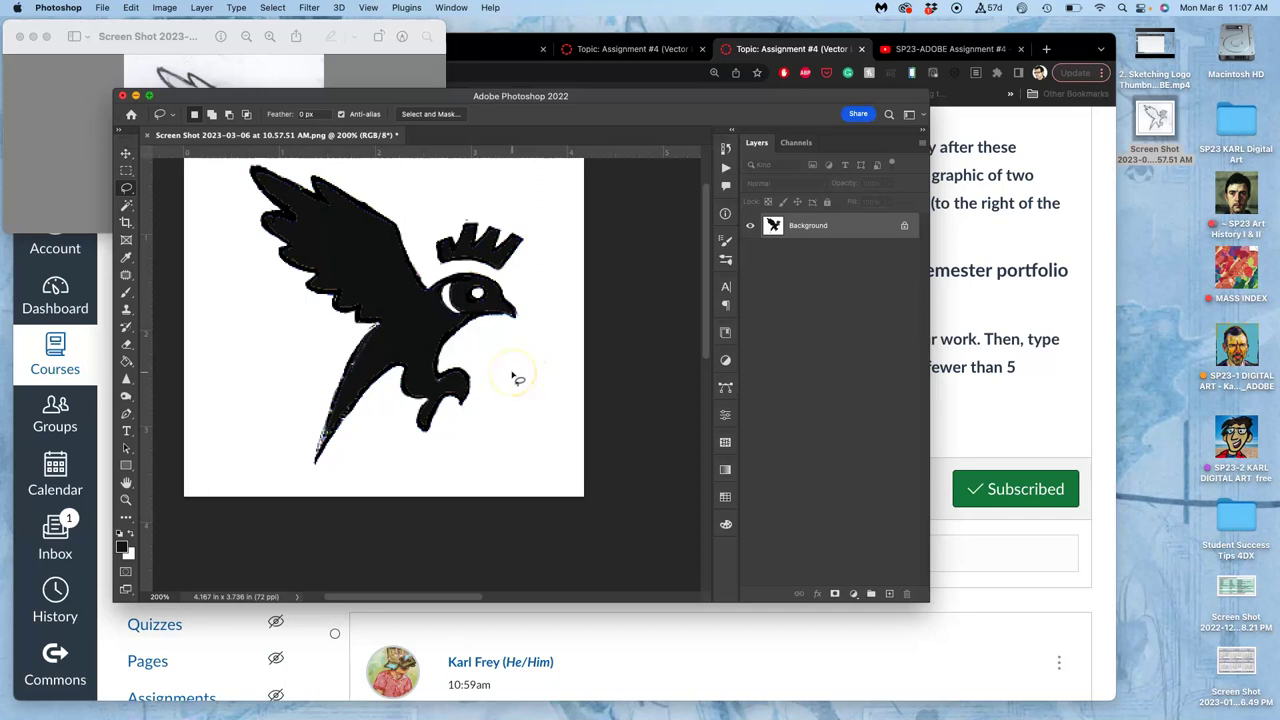
mouse_move(512, 378)
left_mouse_down()
mouse_move(448, 262)
mouse_move(430, 306)
mouse_move(416, 300)
mouse_move(456, 268)
mouse_move(444, 272)
left_mouse_up()
left_click_drag(379, 337, 385, 331)
mouse_move(356, 330)
left_mouse_down()
mouse_move(343, 363)
mouse_move(369, 421)
mouse_move(373, 393)
left_mouse_up()
key("shift+BackSpace")
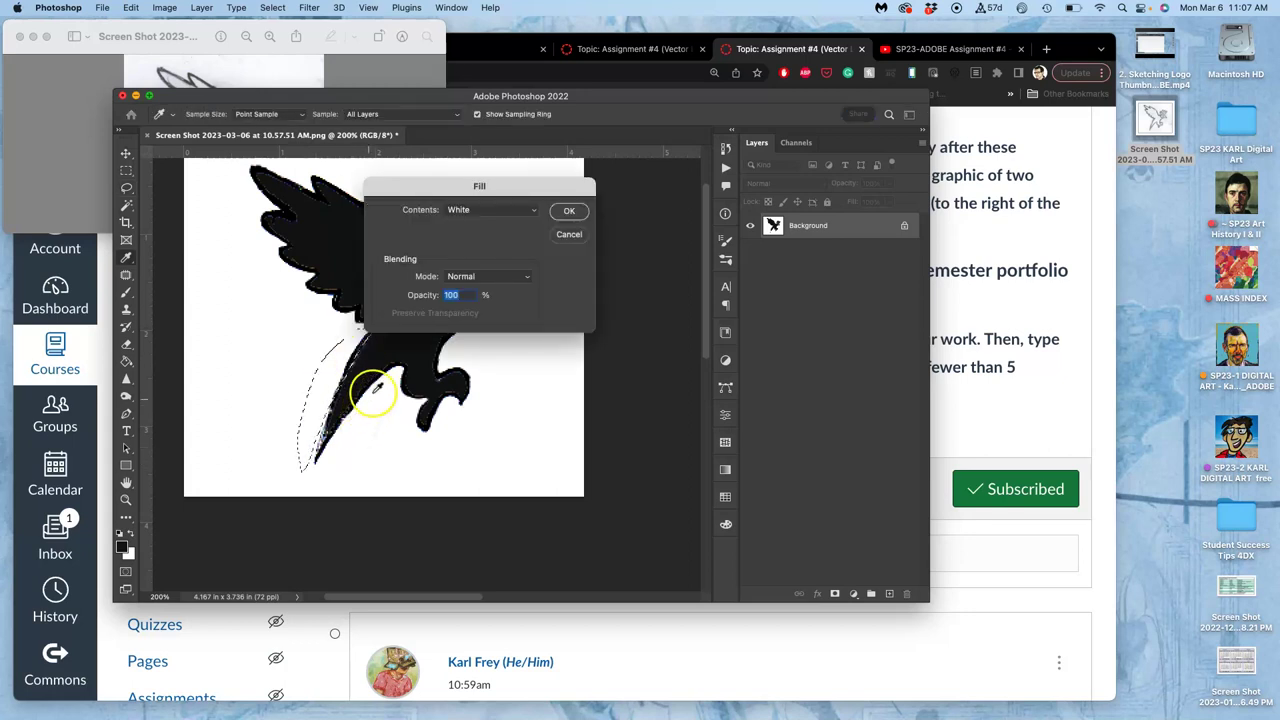
left_click(567, 211)
key("ctrl+d")
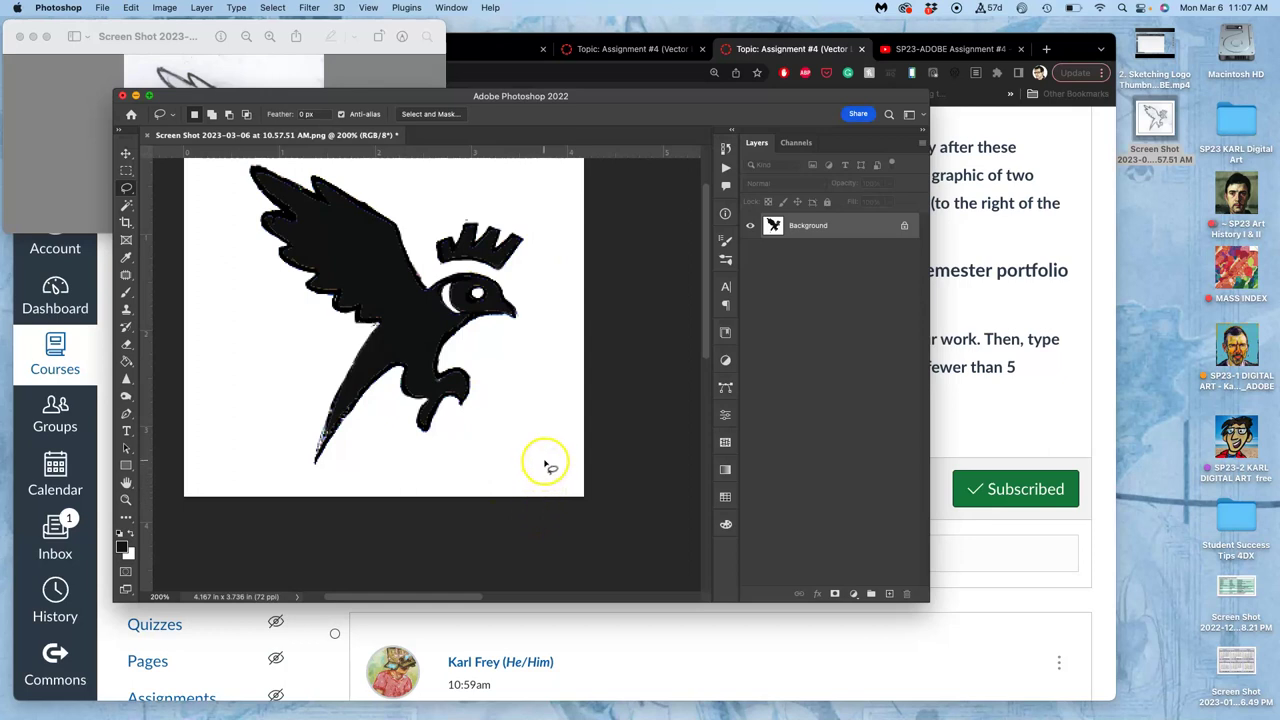
Restore the tail selection and fill the stray sliver by the tail tip white.
key("super+minus")
key("super+minus")
key("super+equal")
key("super+equal")
key("super+equal")
key("super+equal")
key("super+minus")
key("super+minus")
key("super+minus")
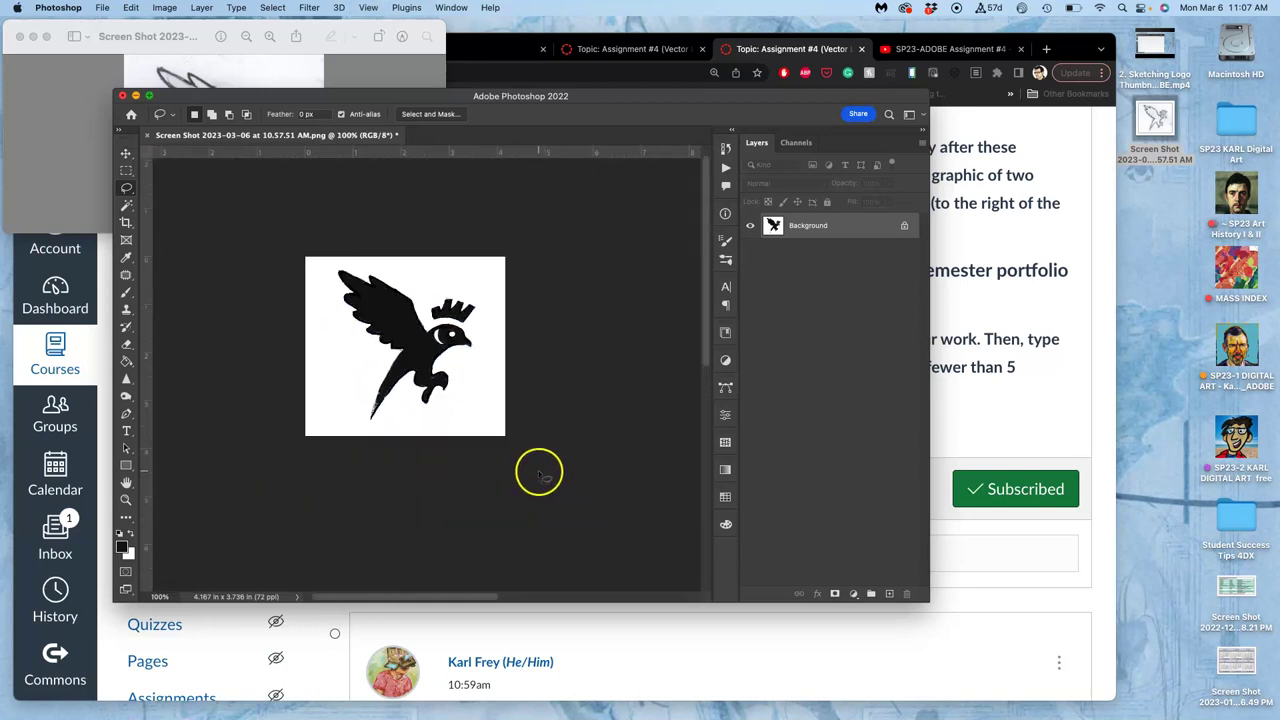
key("super+z")
key("super+z")
key("shift+BackSpace")
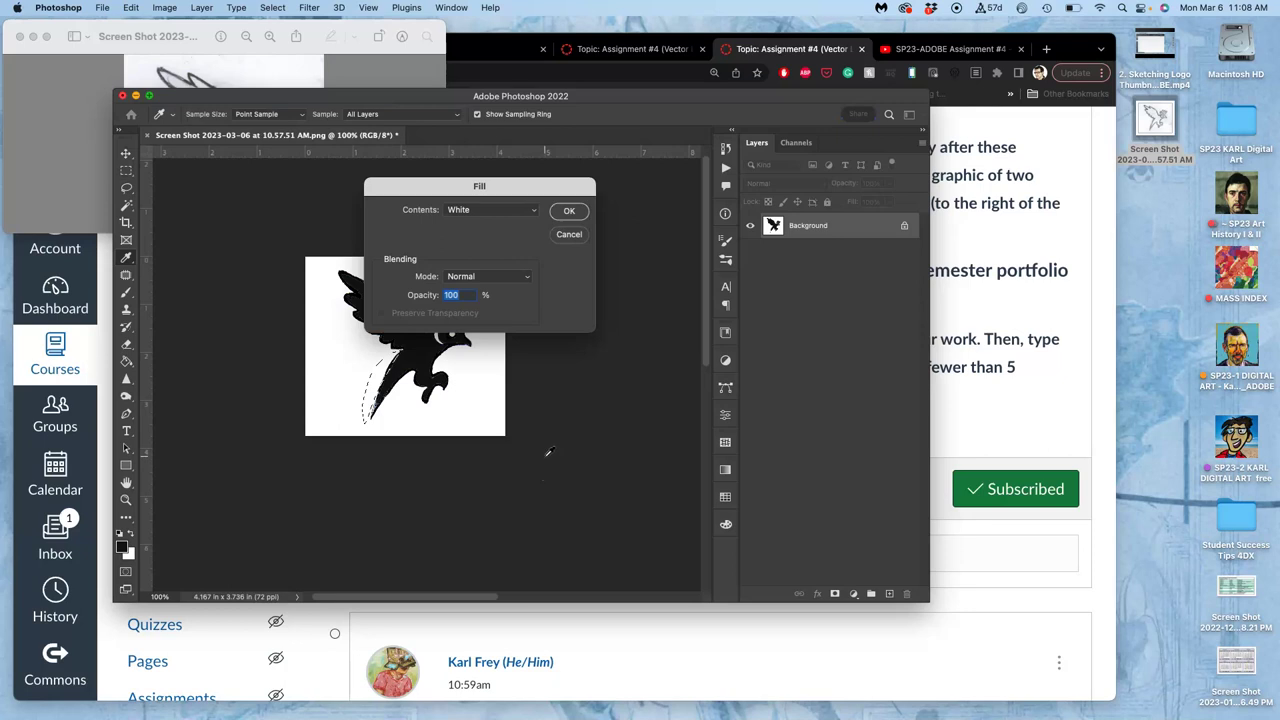
left_click(566, 211)
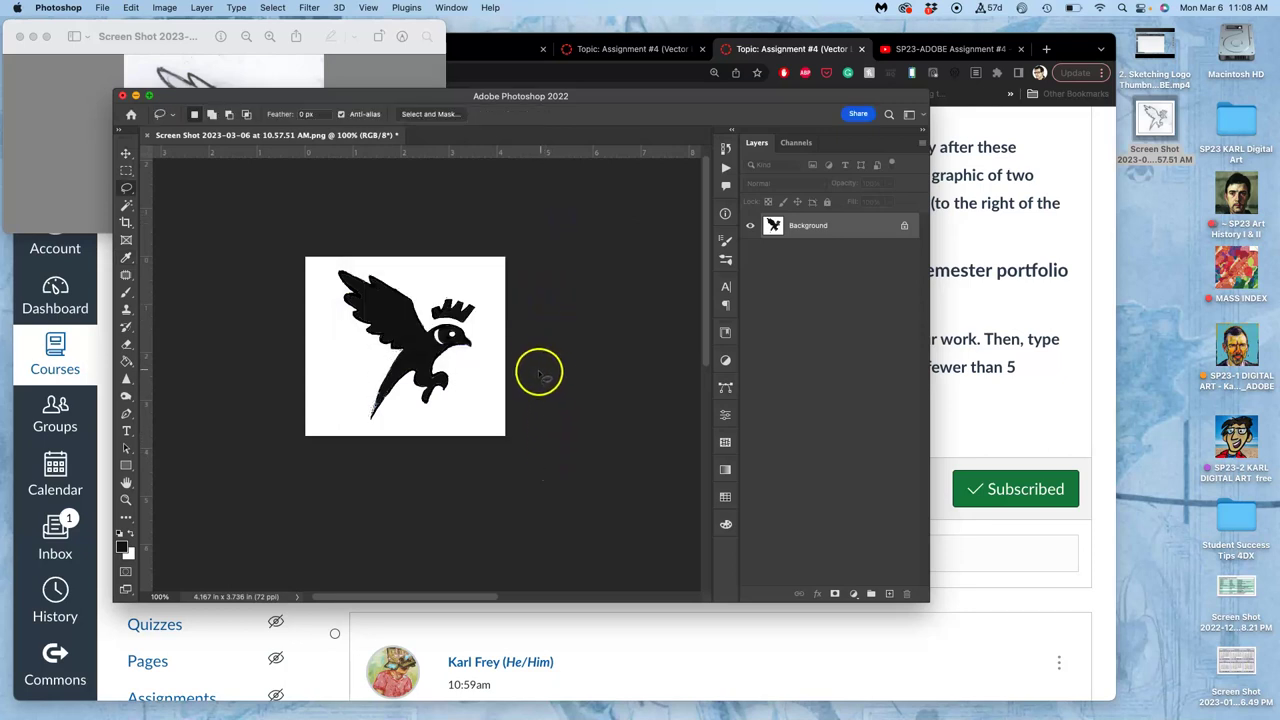
Save a PNG copy to the Desktop named '…Assign 4 Refined Sketch Logo.png'.
left_click(102, 7)
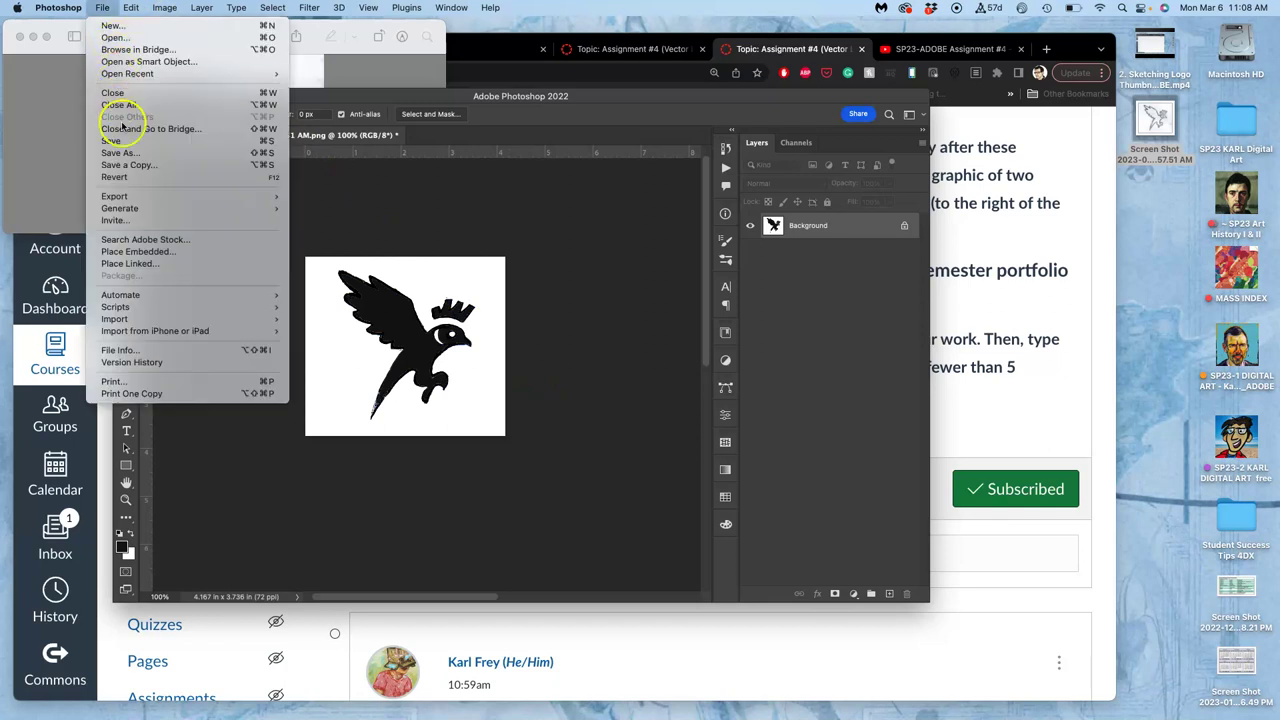
left_click(127, 165)
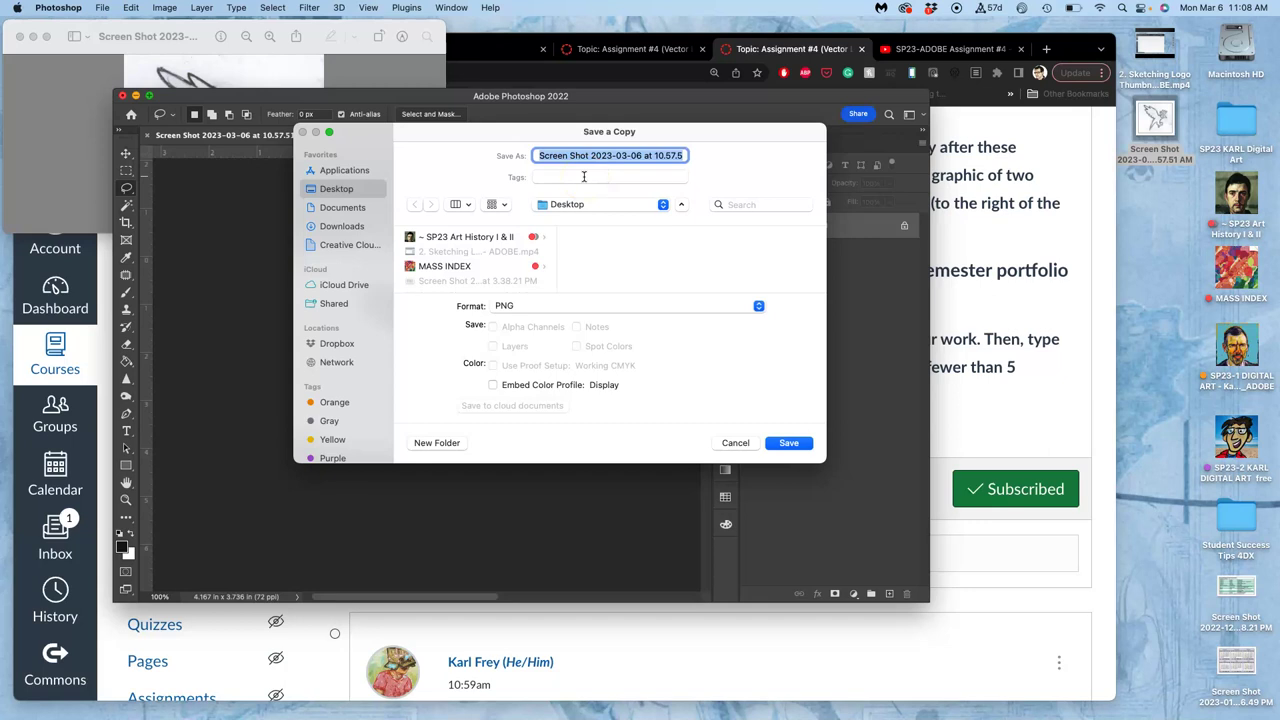
type("SP23-1 Karl Assign 4 Refine.png")
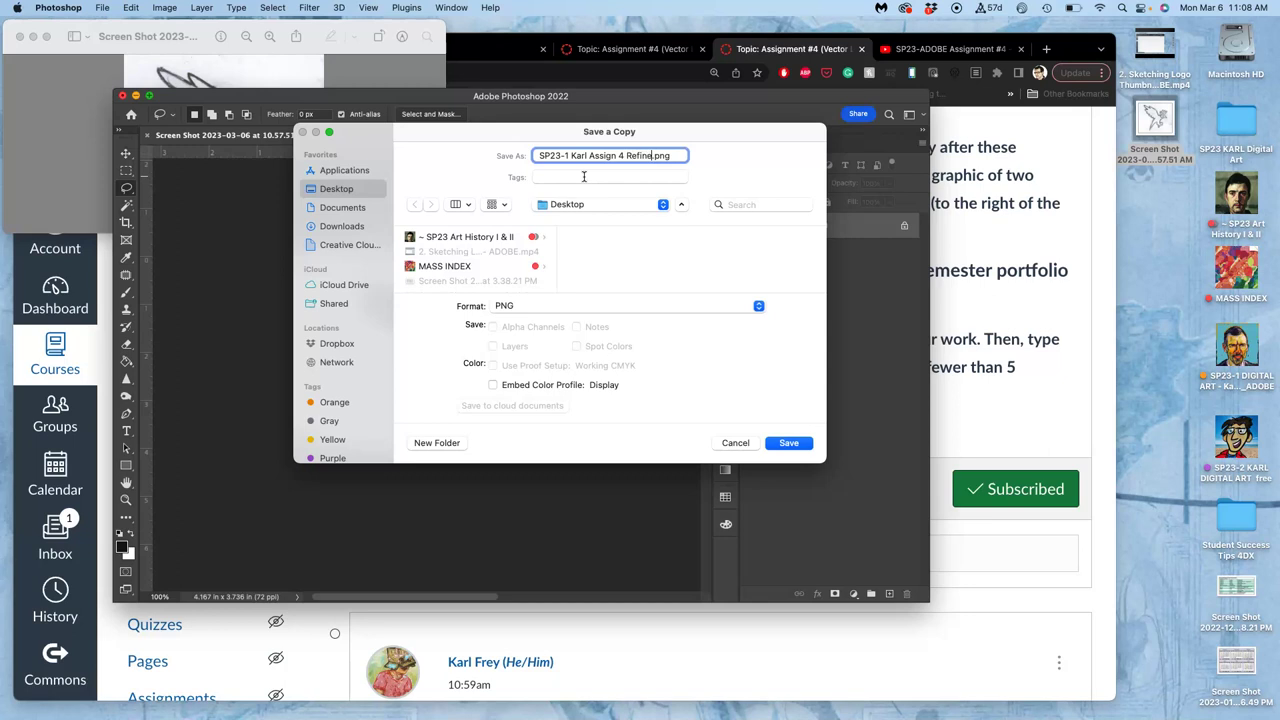
type("ch Logo")
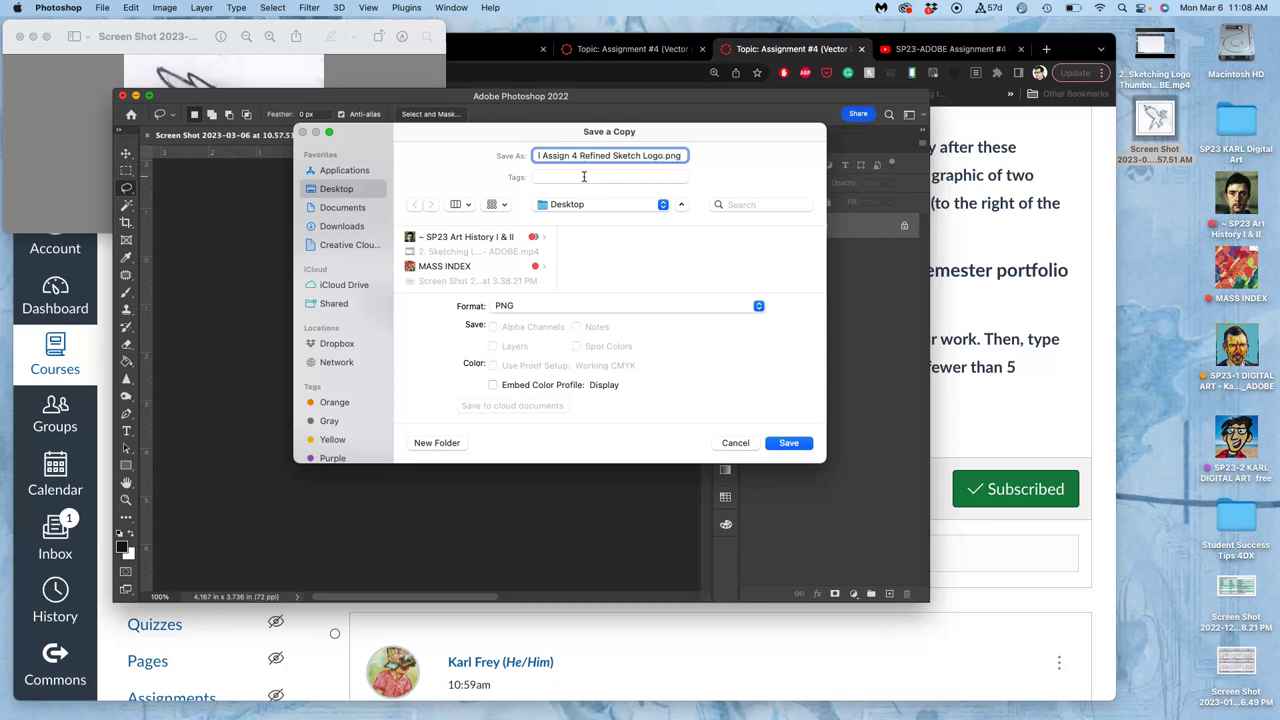
left_click(789, 445)
left_click(565, 253)
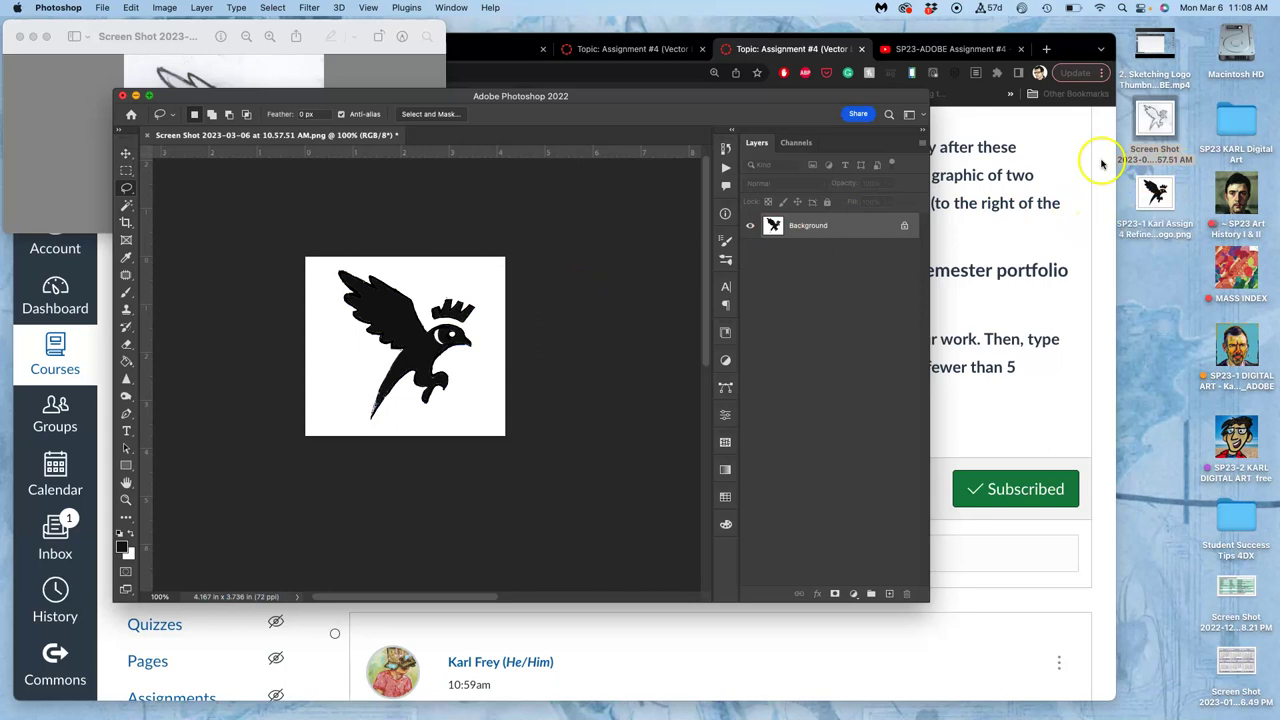
In Canvas, edit the instructor-example post and place the cursor below 'Refined Sketch:'.
left_click(1075, 49)
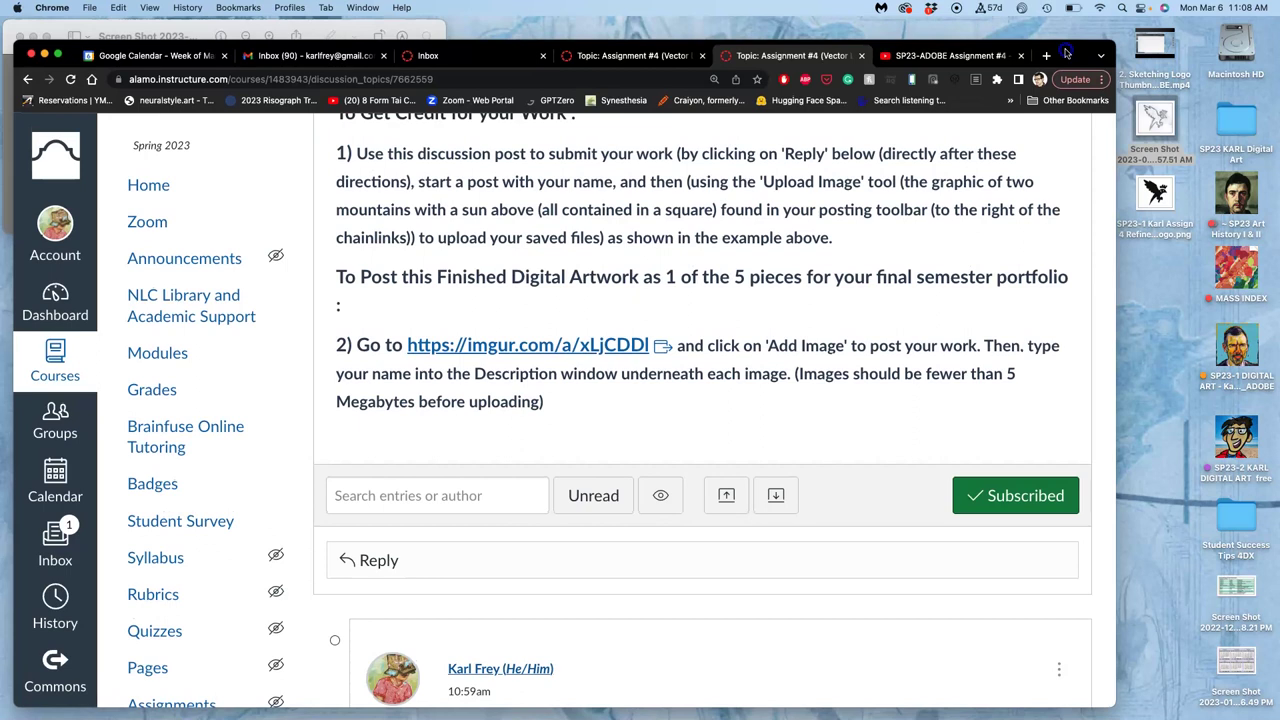
left_click_drag(1066, 47, 1066, 62)
scroll(778, 420, "down", 3)
scroll(780, 386, "down", 3)
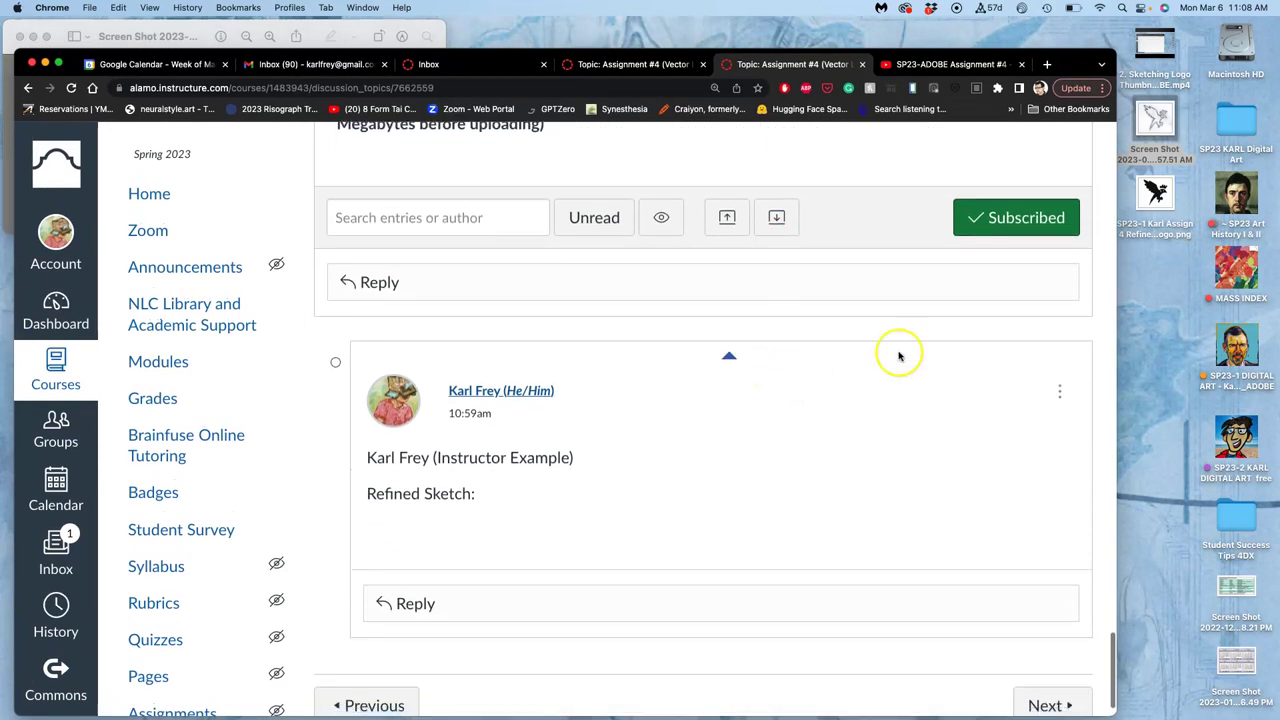
left_click(1059, 390)
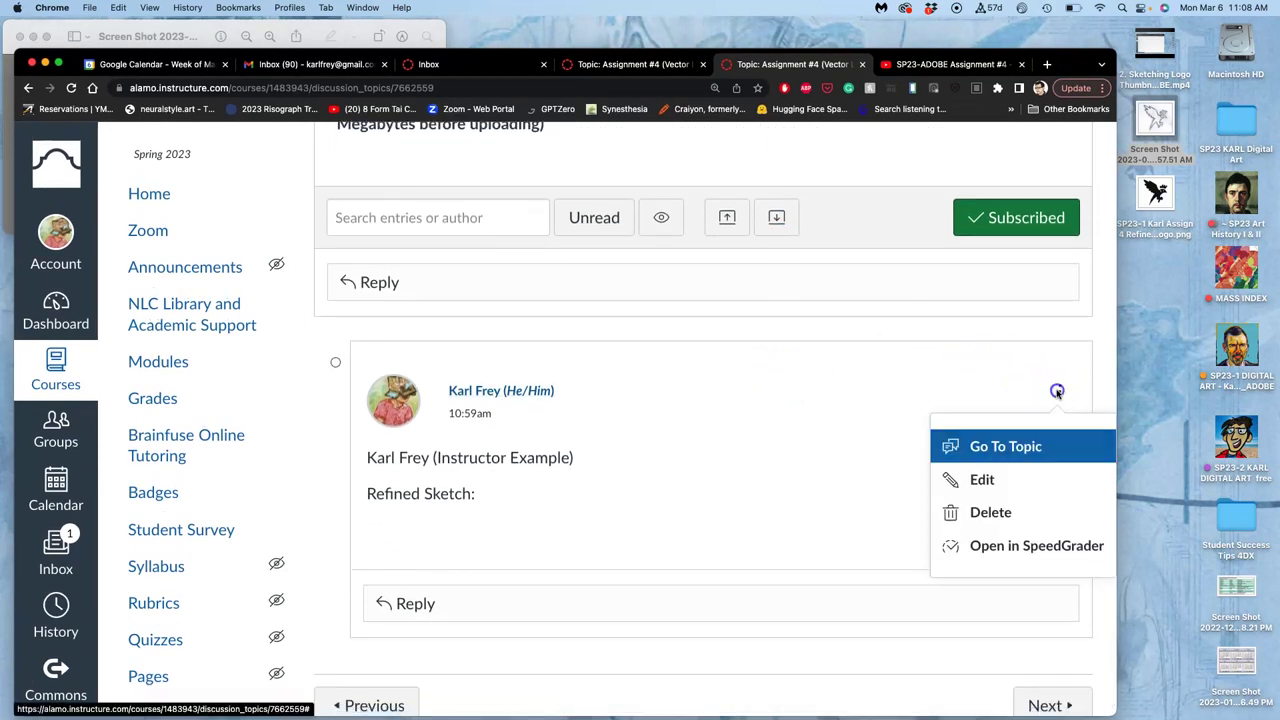
left_click(985, 480)
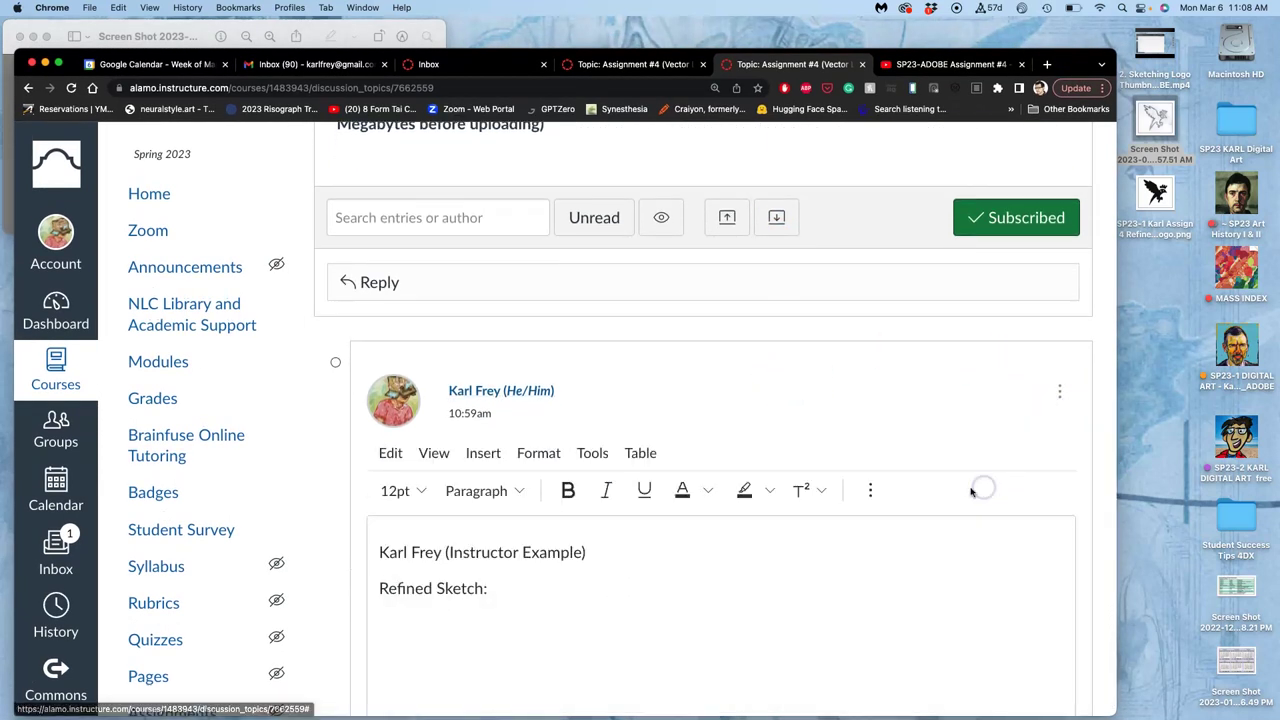
left_click(414, 640)
Upload the saved logo PNG as an image into the post.
left_click(873, 490)
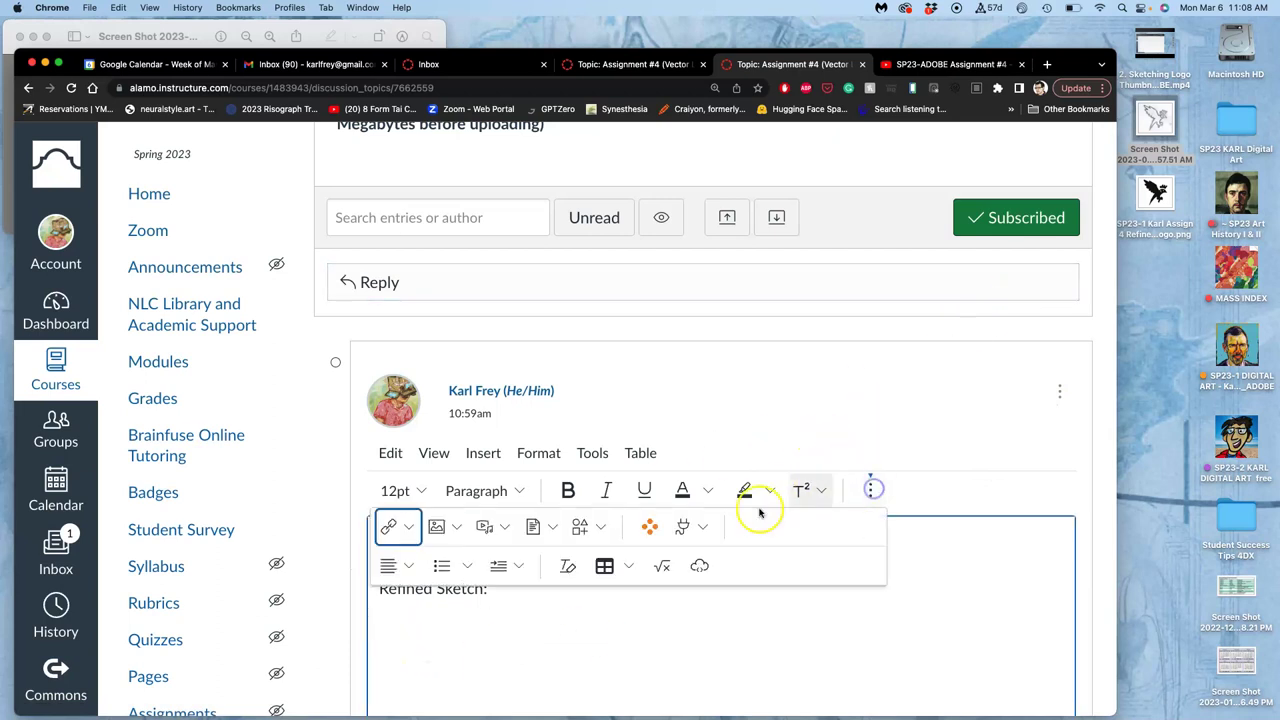
left_click(443, 527)
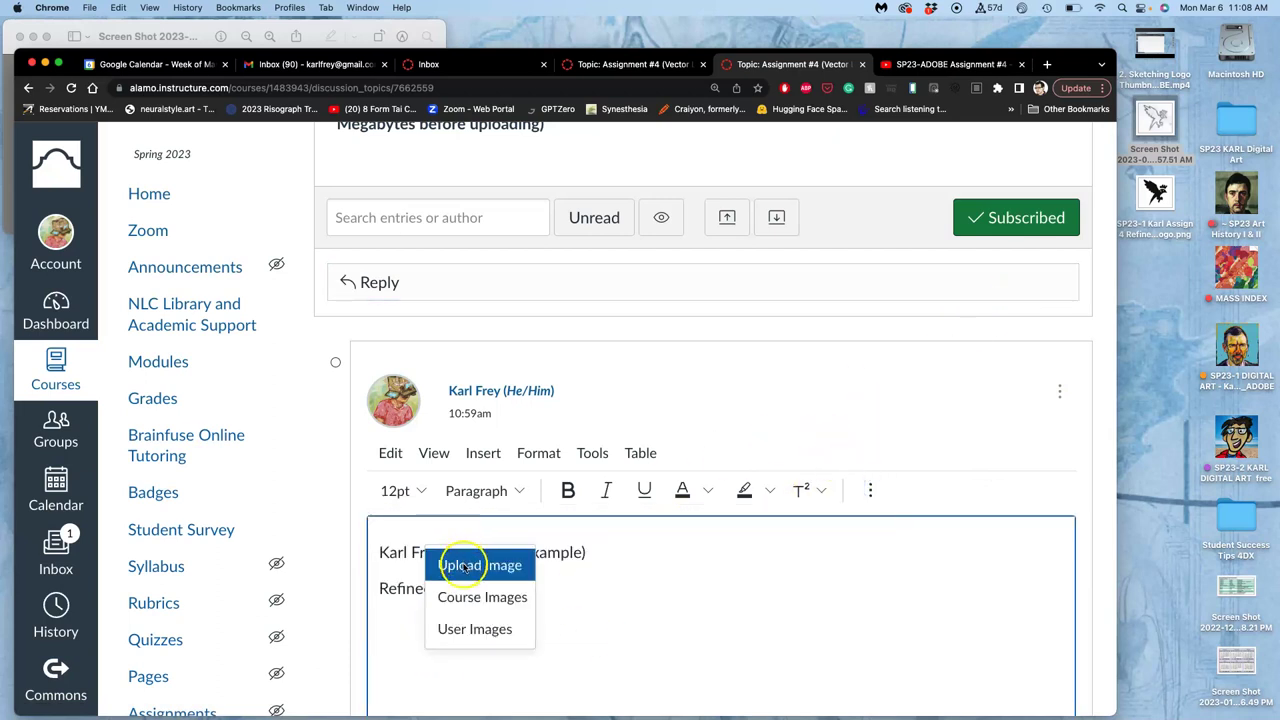
left_click(465, 564)
left_click_drag(1155, 193, 514, 529)
left_click(1010, 669)
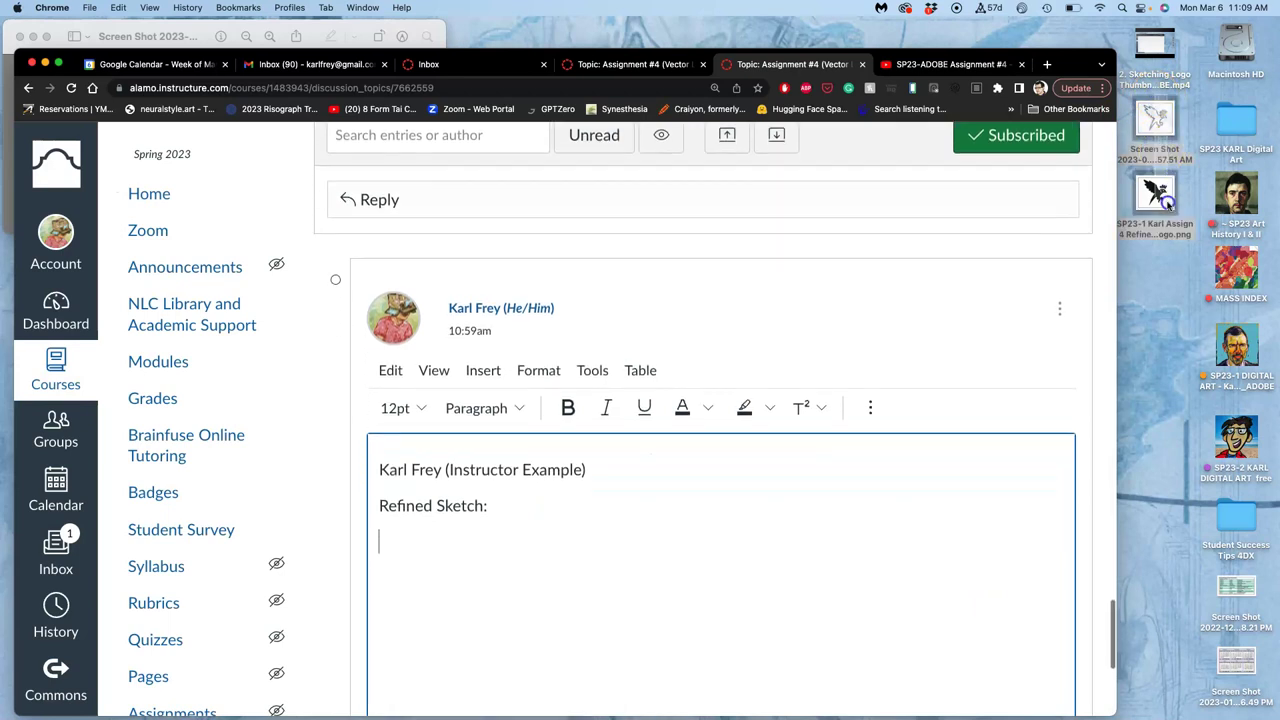
Open the saved bird logo in Preview and enlarge its window.
double_click(1155, 122)
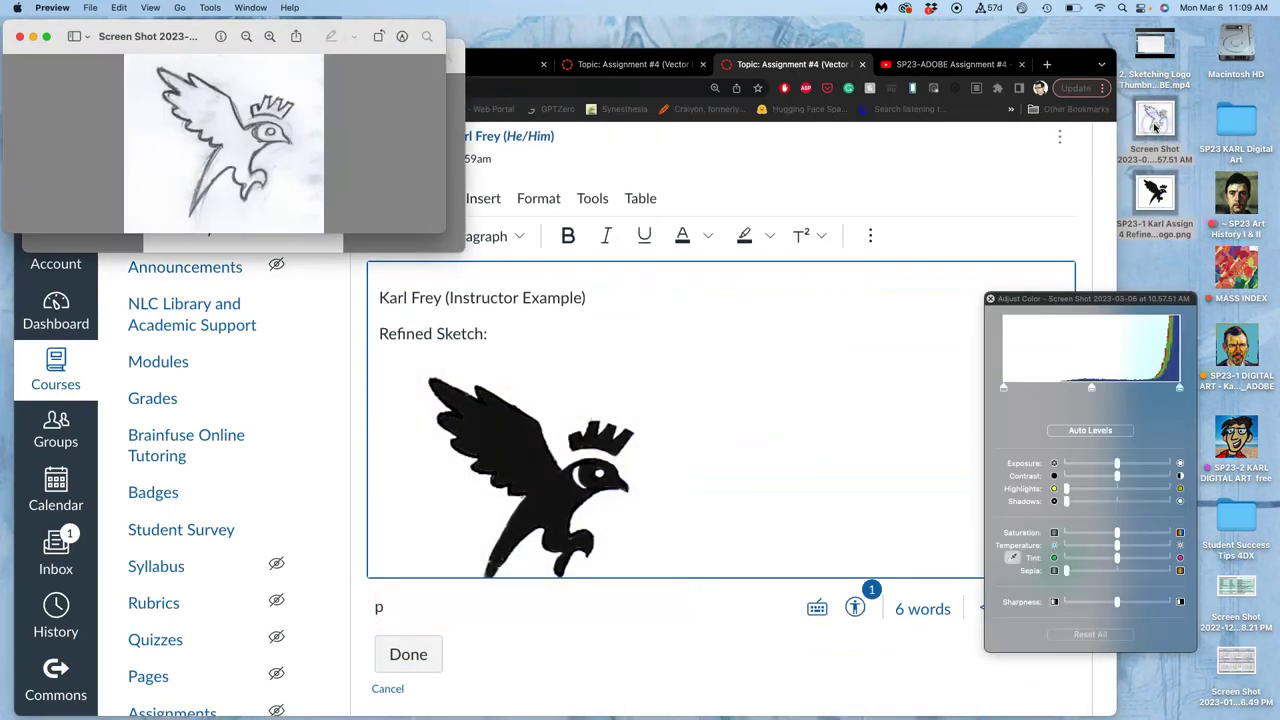
left_click(451, 51)
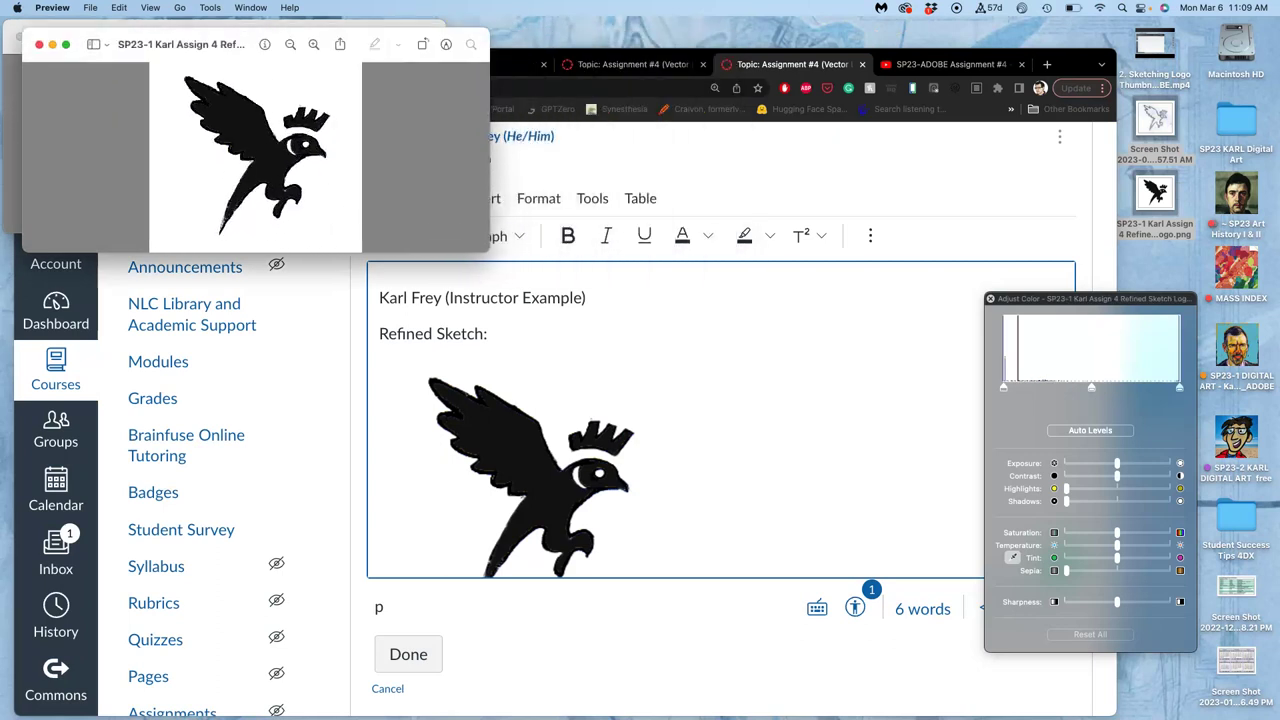
left_click(434, 34)
left_click(175, 38)
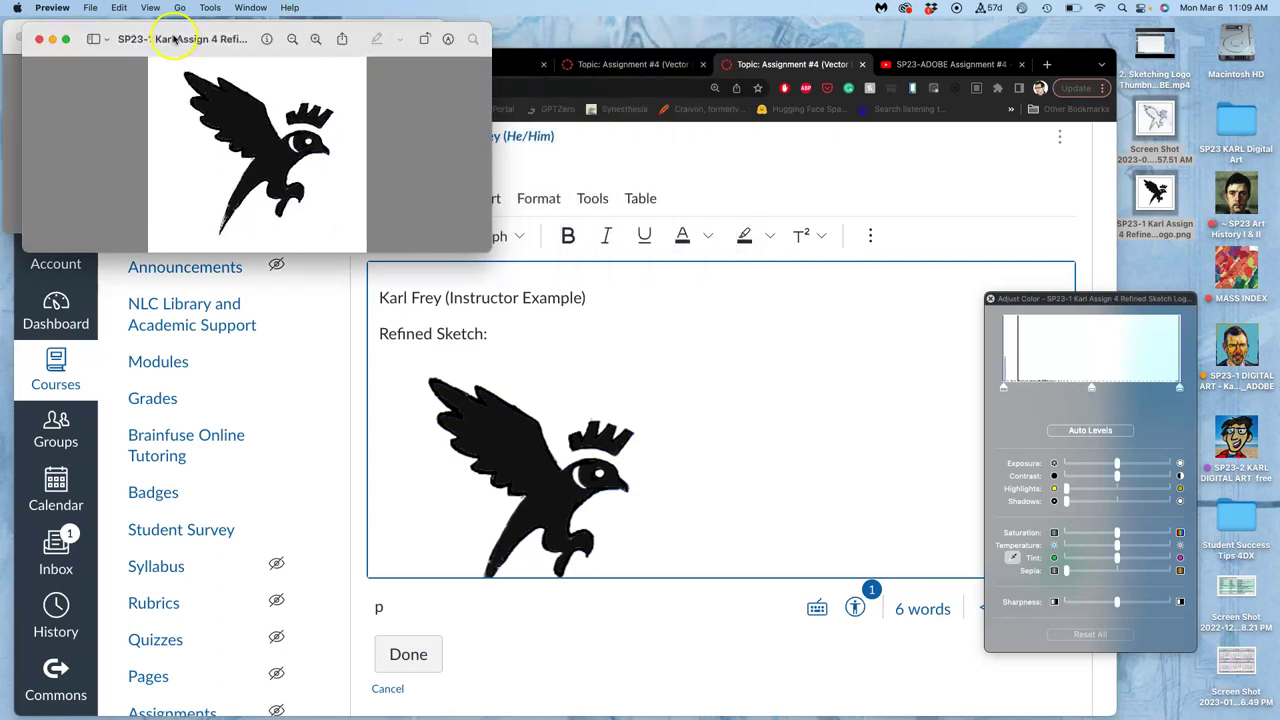
double_click(110, 28)
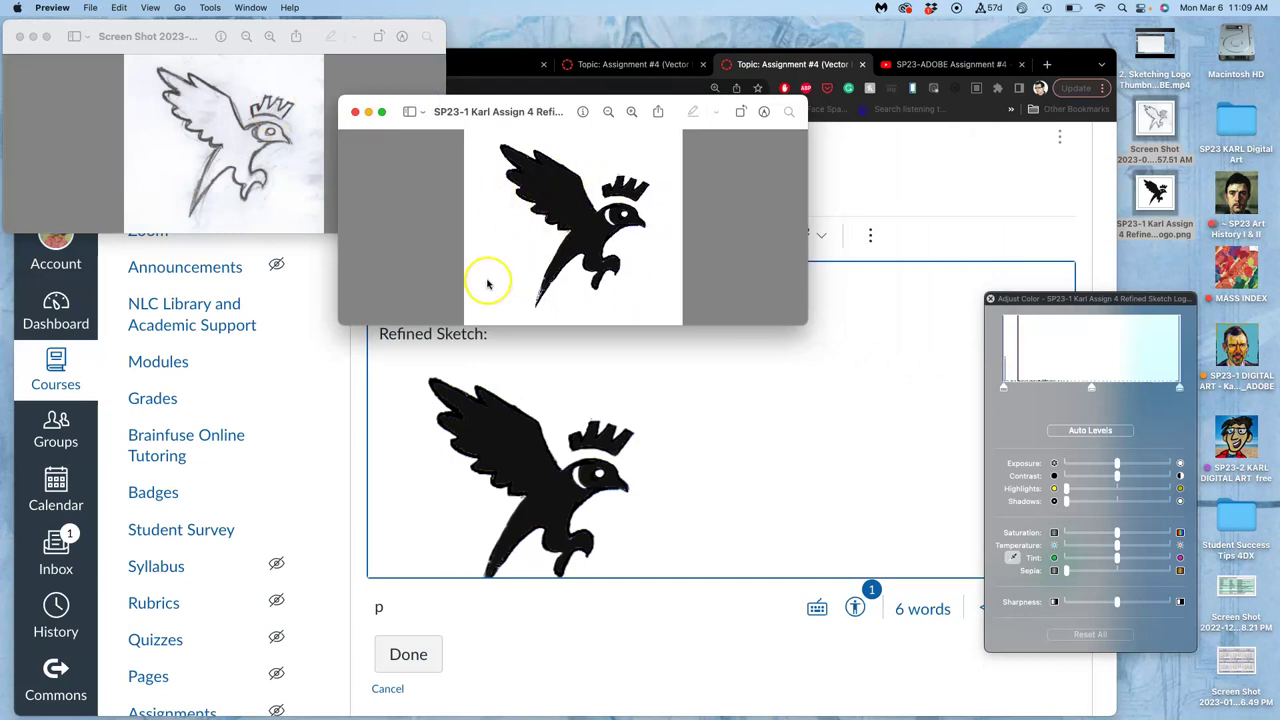
scroll(487, 284, "down", 10)
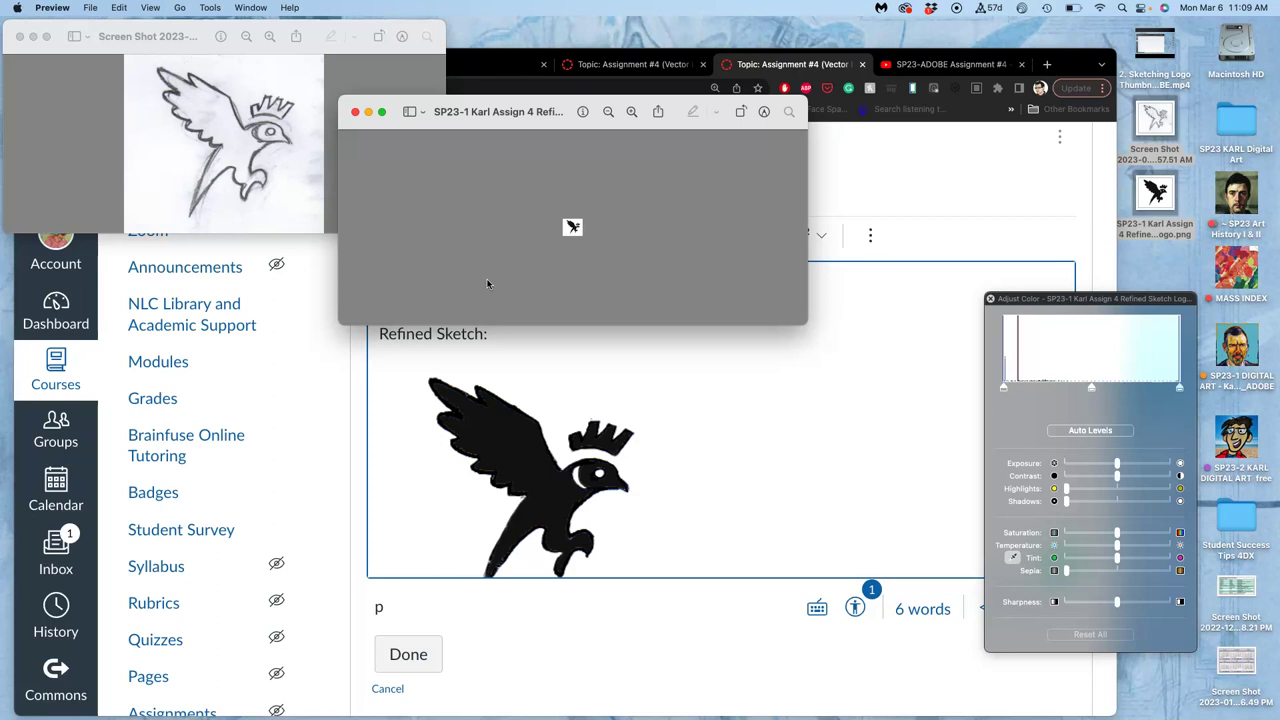
scroll(487, 284, "up", 5)
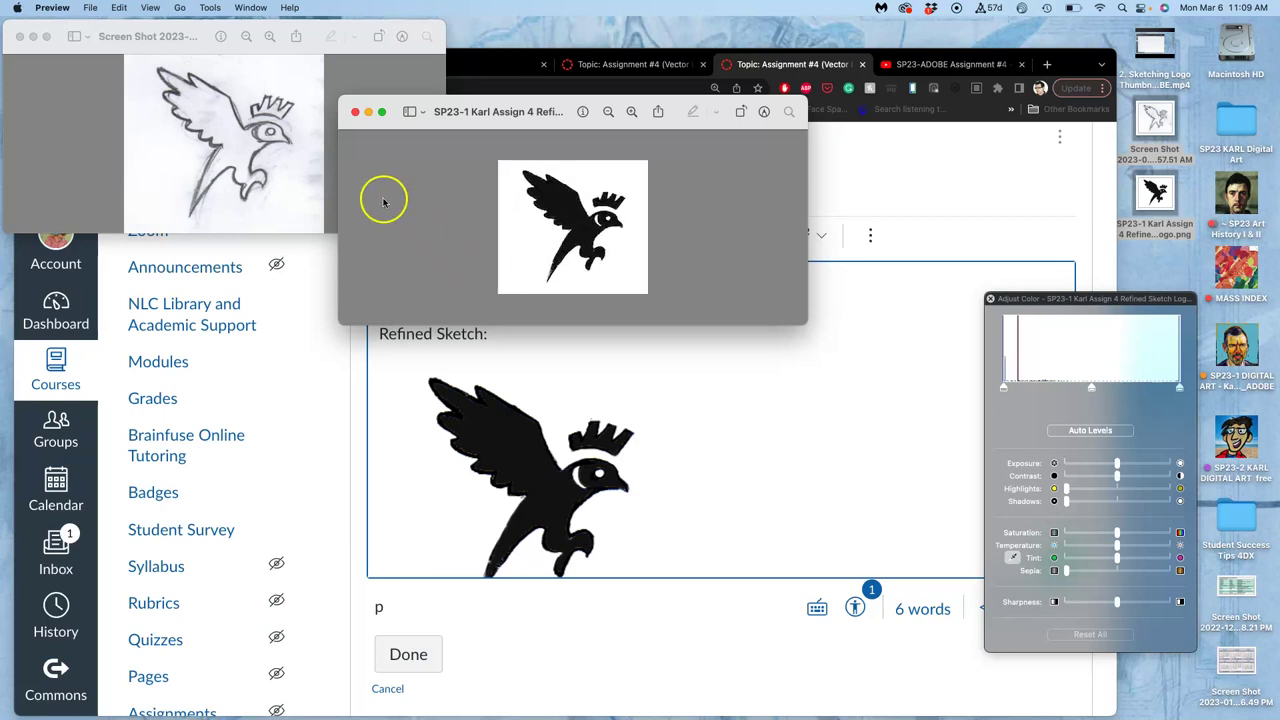
Zoom out on both the sketch screenshot and the refined logo to compare them.
left_click(285, 197)
scroll(285, 195, "down", 8)
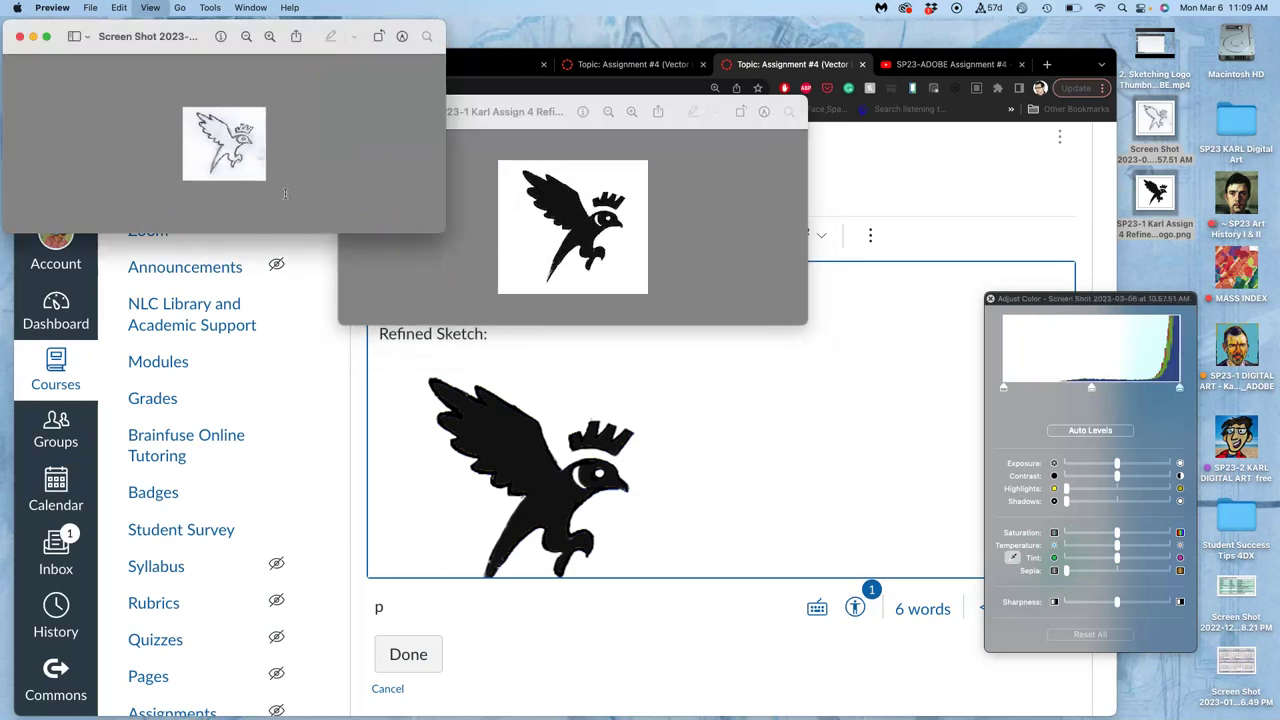
key("super+minus")
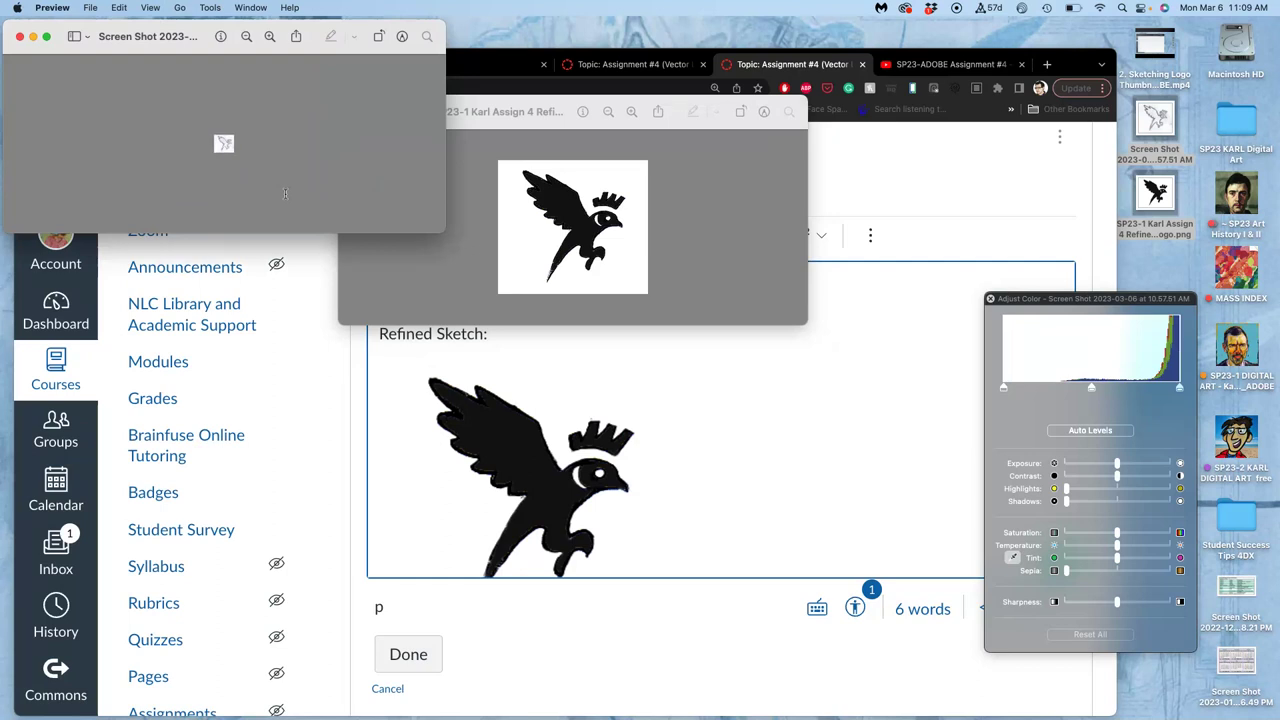
left_click(514, 237)
key("super+minus")
key("super+minus")
key("super+minus")
key("super+minus")
key("super+minus")
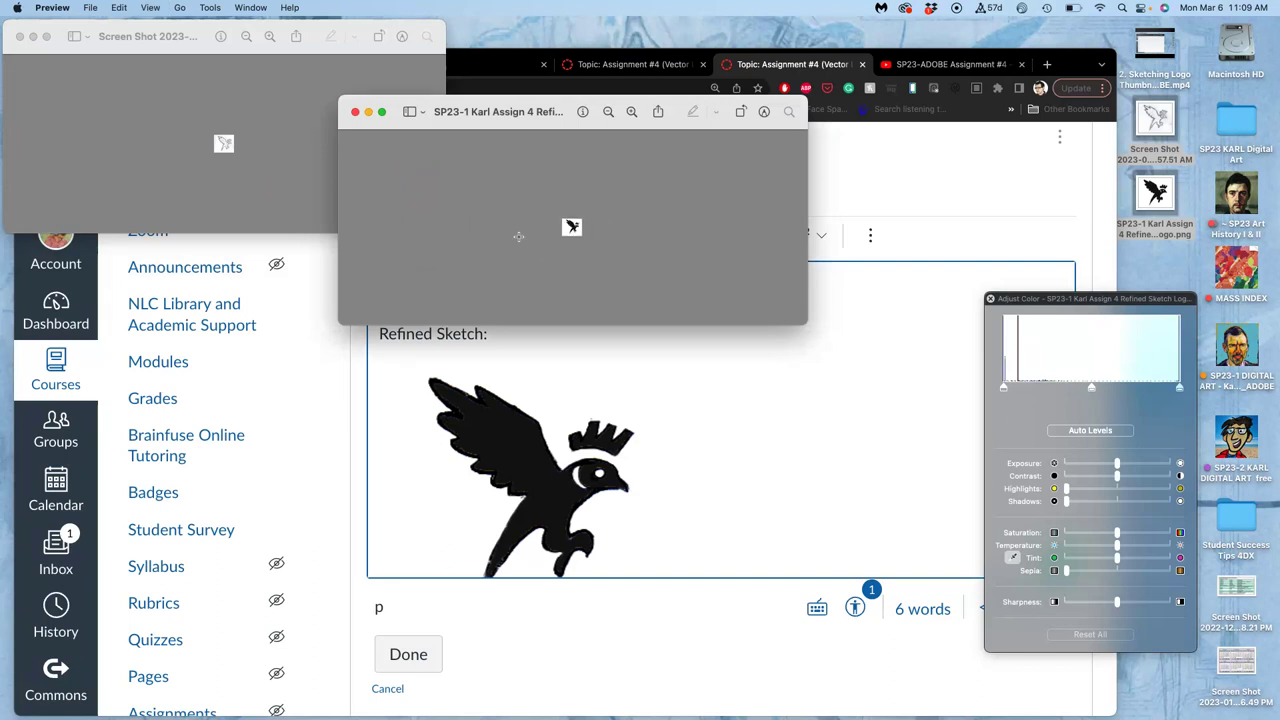
left_click(575, 229)
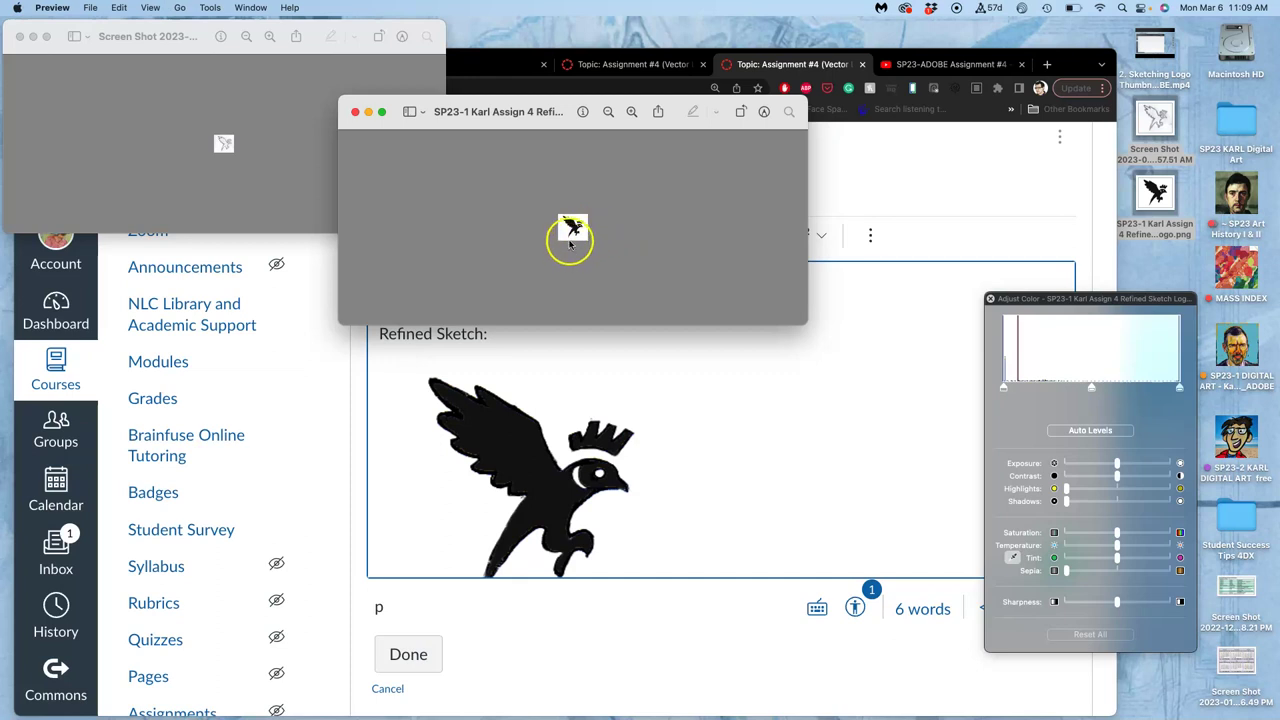
Close the sketch screenshot window, leaving only the refined logo open.
left_click(226, 147)
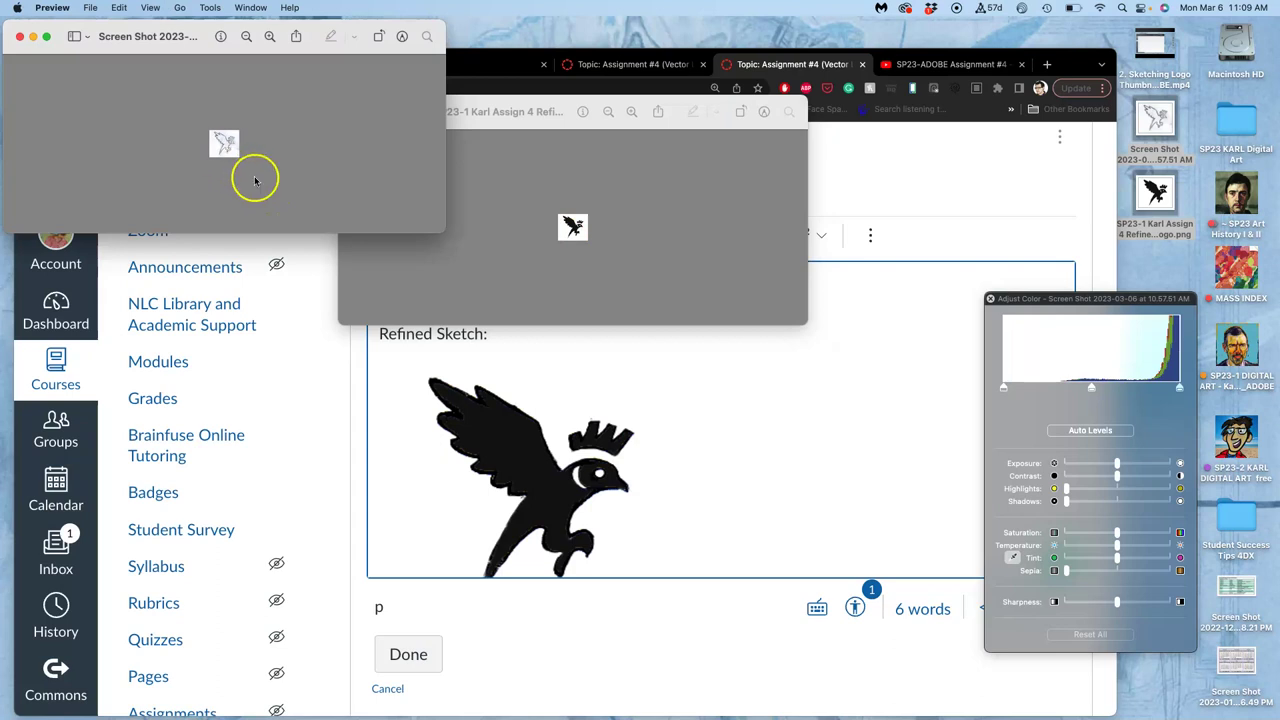
scroll(254, 180, "up", 2)
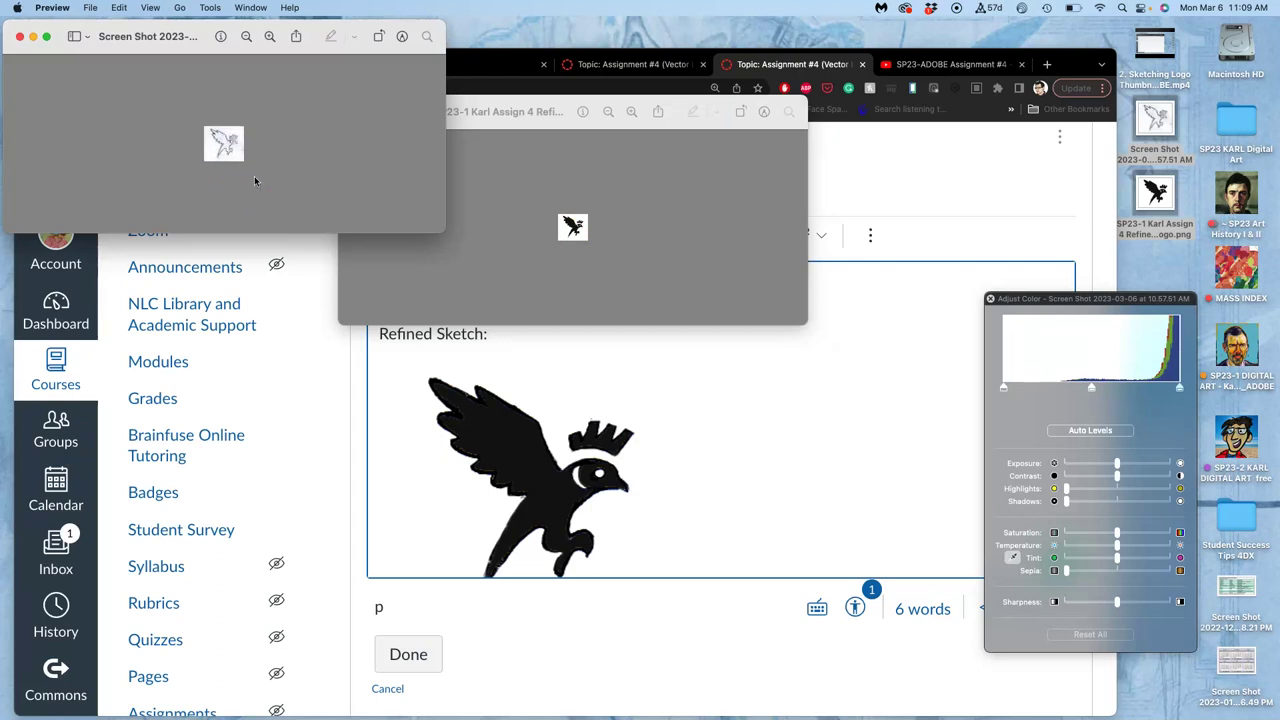
scroll(254, 180, "up", 3)
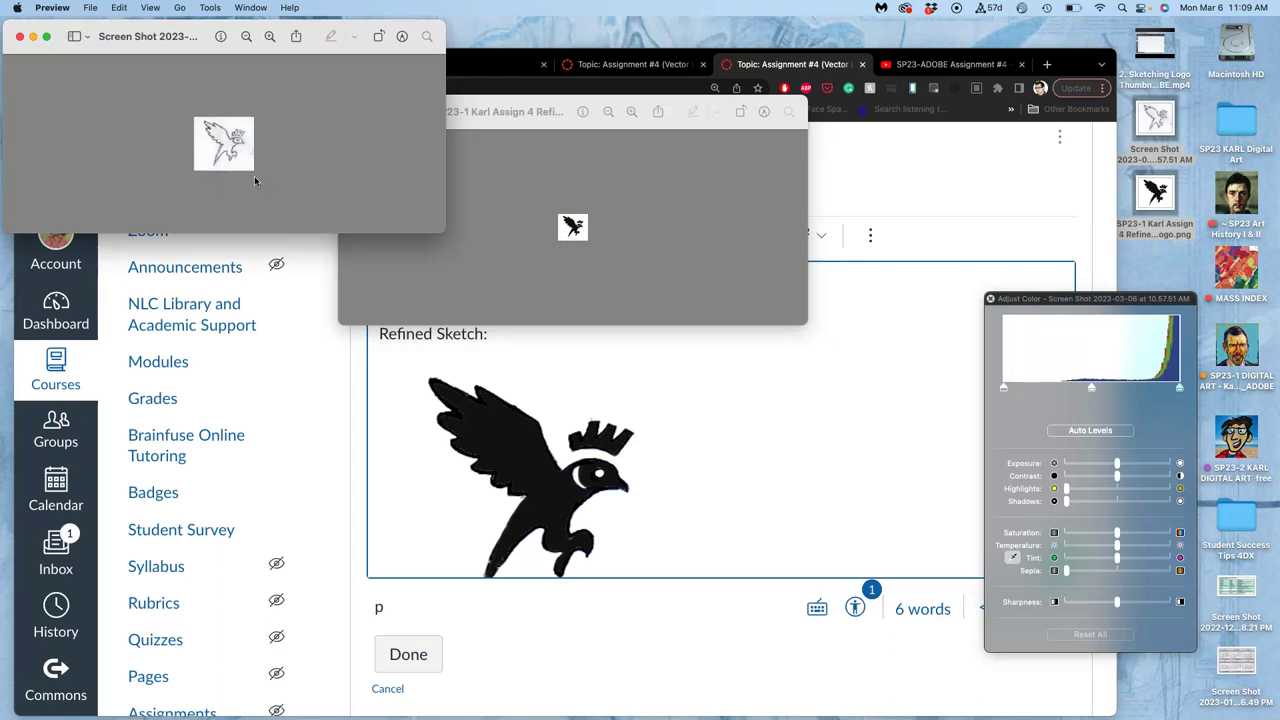
left_click_drag(210, 147, 229, 152)
left_click(21, 38)
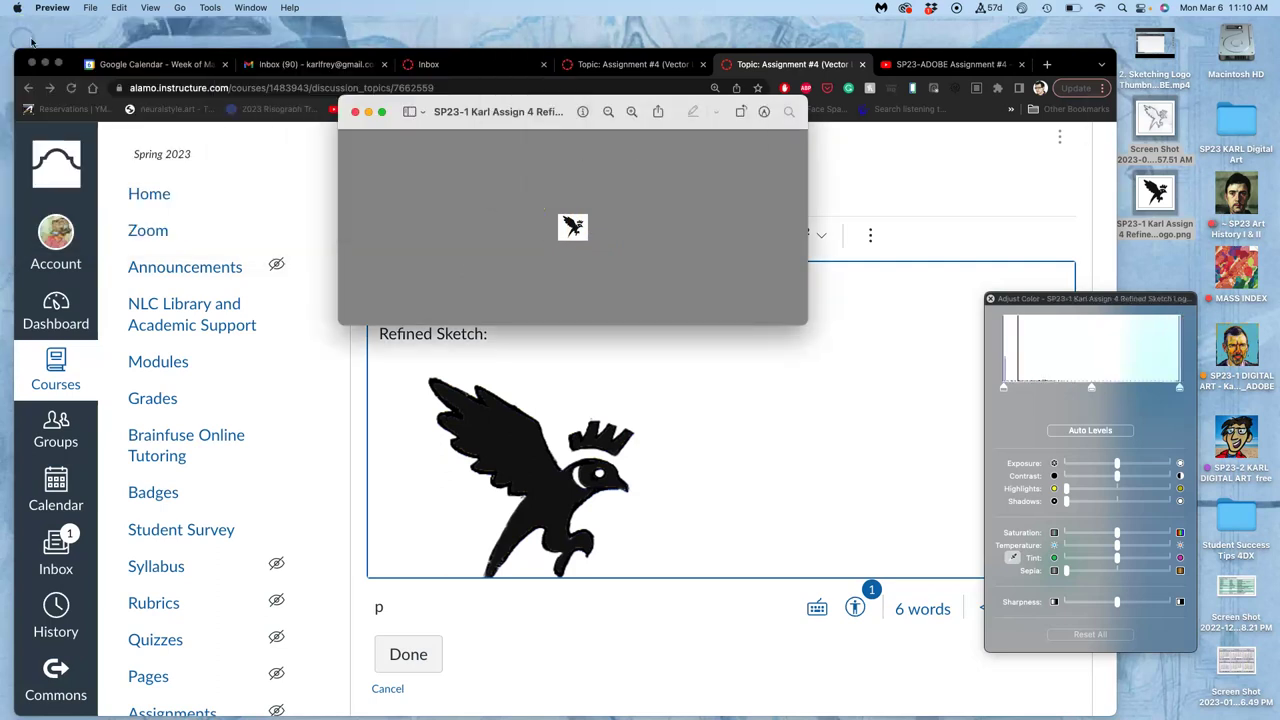
Close the logo window and add 'Black Shape Vector (Using Adobe Illustrator):' below the image.
left_click(354, 114)
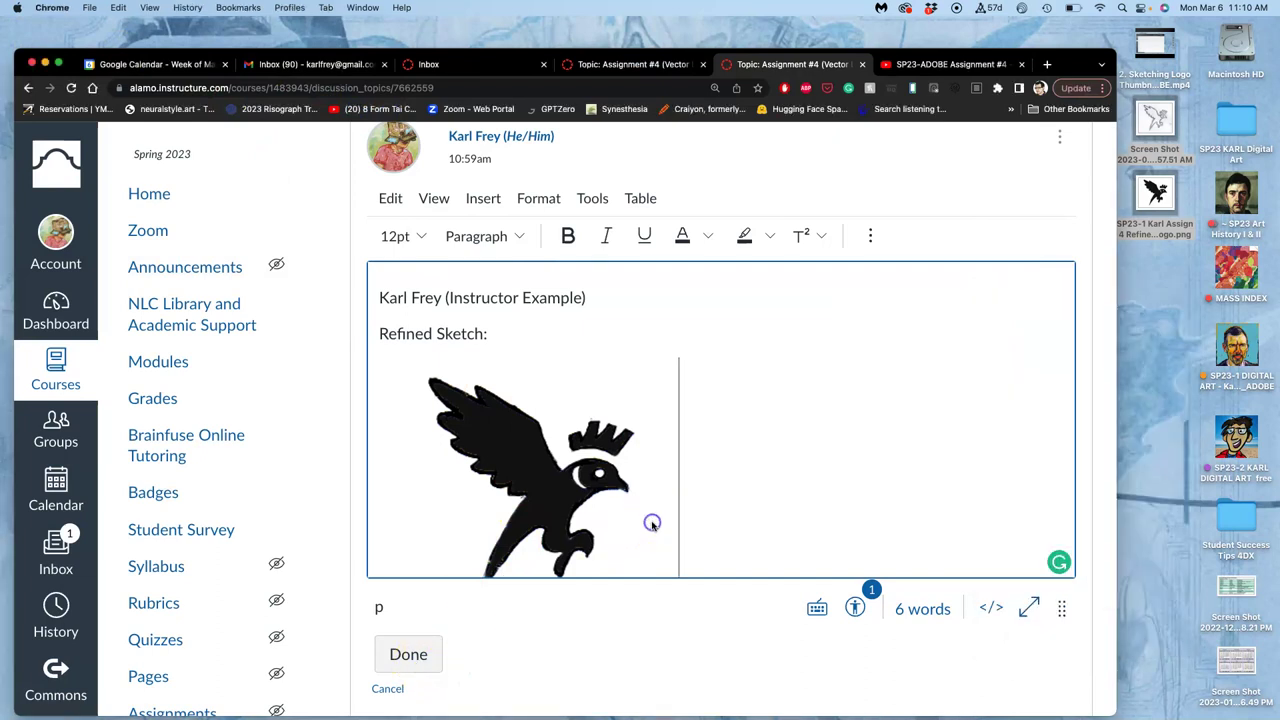
left_click(688, 508)
scroll(686, 510, "down", 2)
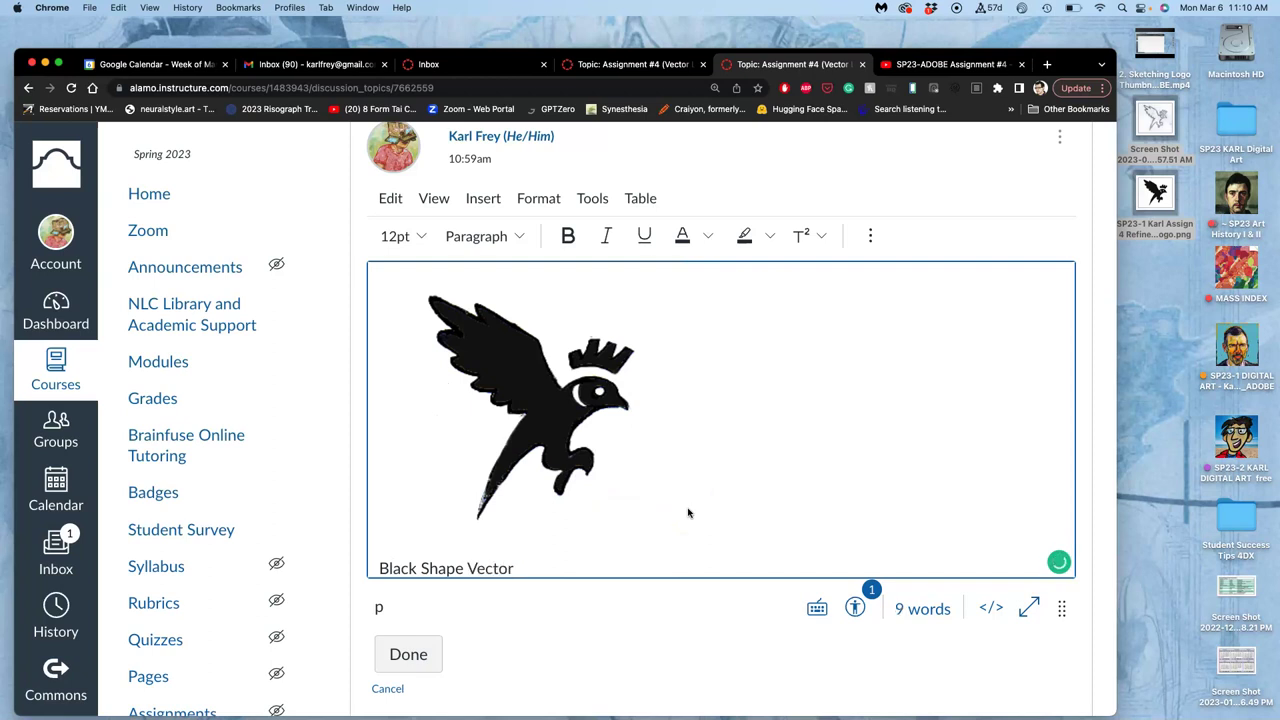
type("Using Adobe Illustrator):")
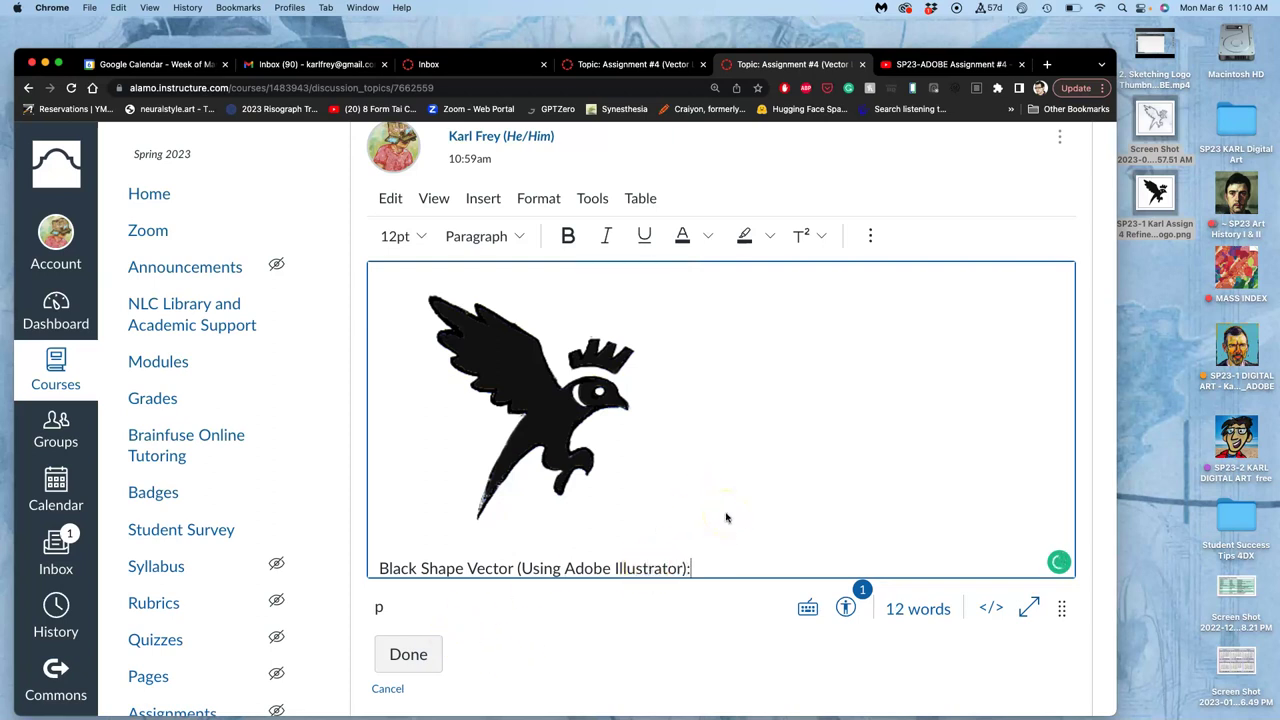
Save the discussion post and select the bird logo file on the desktop.
scroll(726, 517, "down", 1)
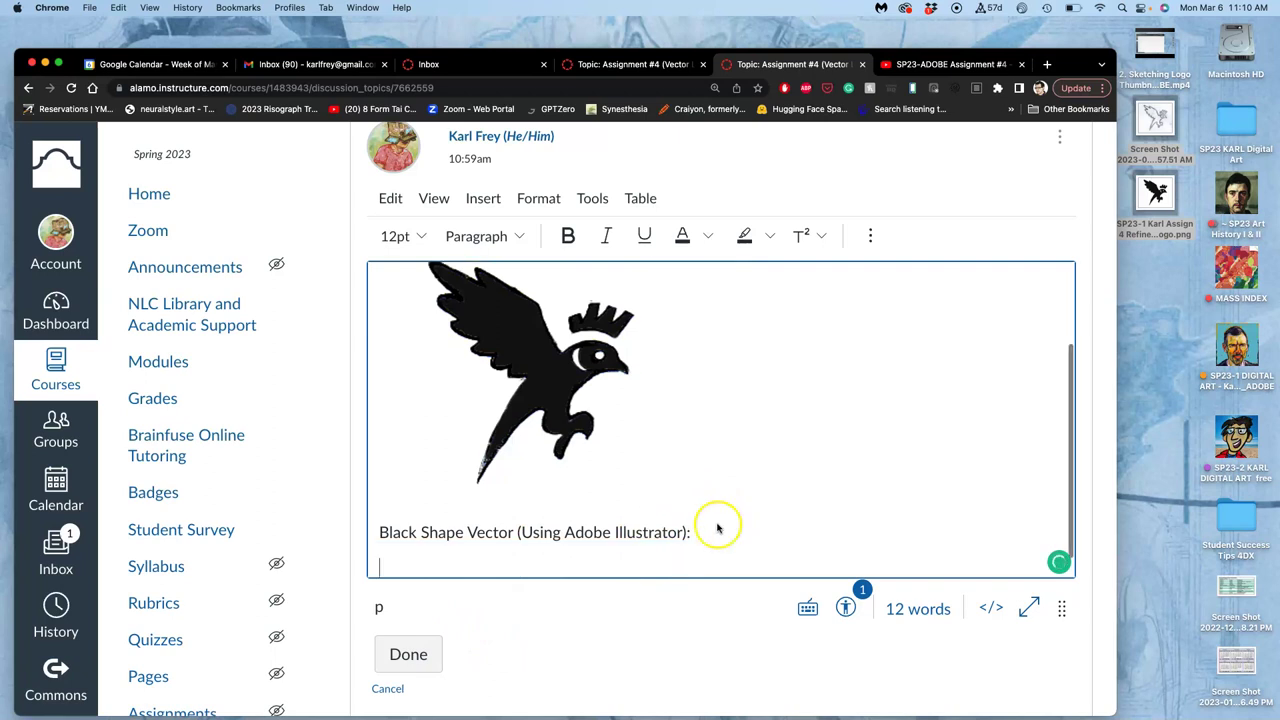
left_click(430, 650)
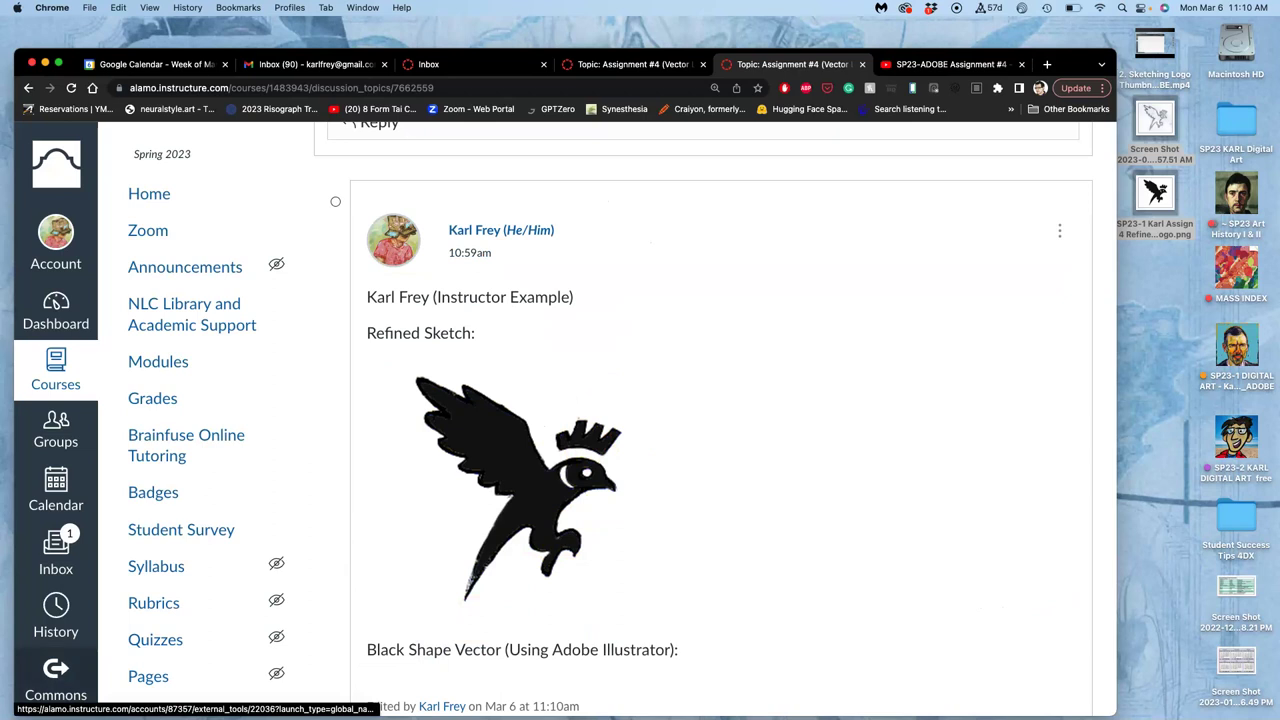
left_click(1138, 248)
left_click(1138, 254)
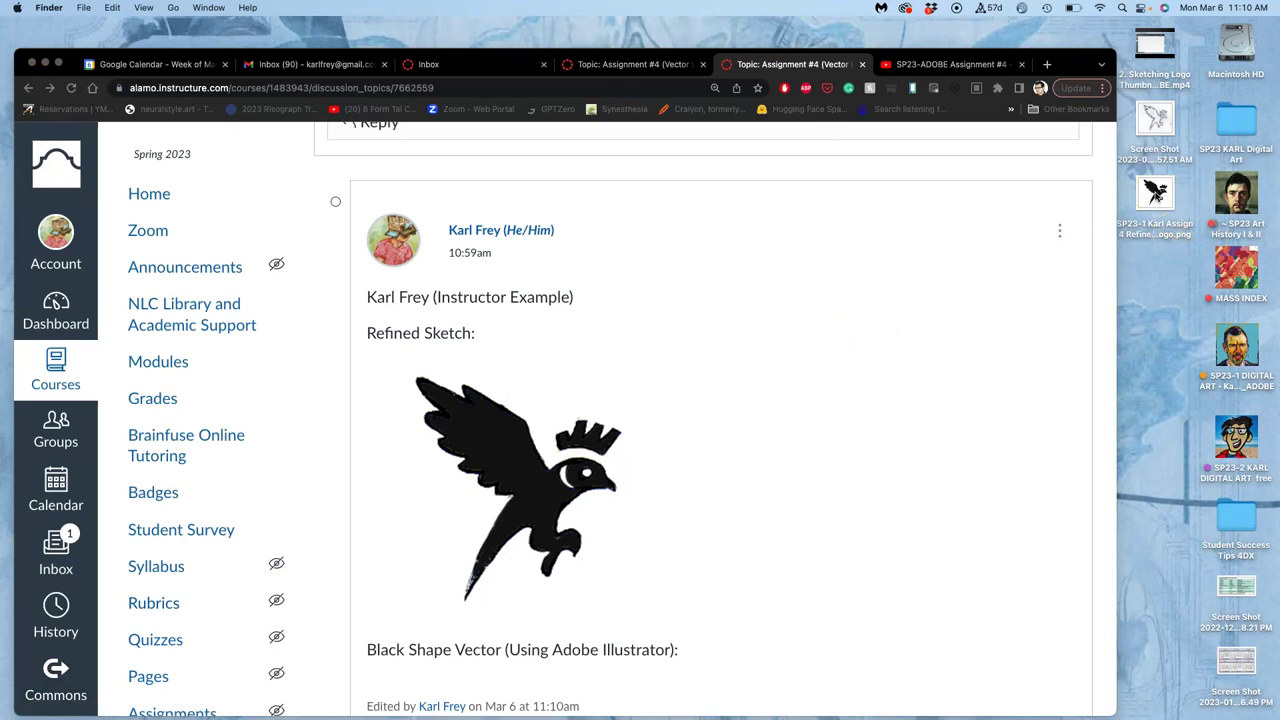
Check the logo PNG's Open With apps, then open it in Illustrator via the Dock.
right_click(1155, 193)
mouse_move(1108, 215)
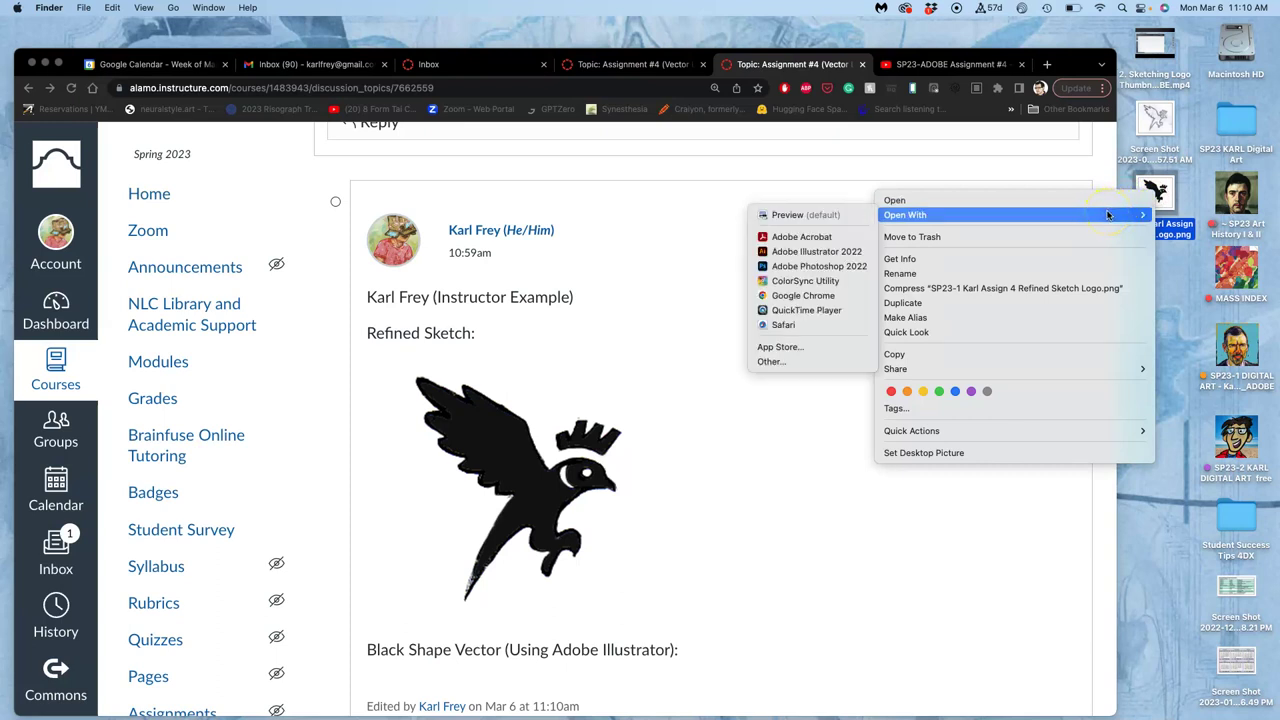
left_click(1110, 215)
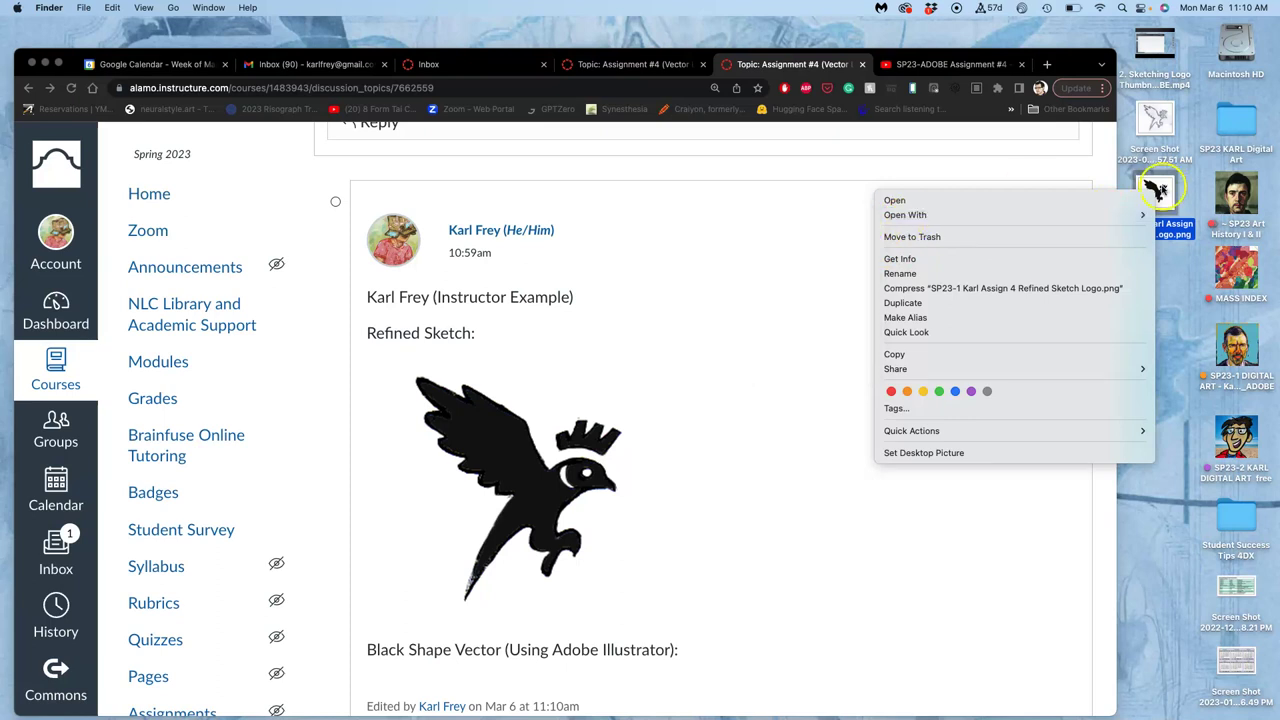
left_click(1060, 206)
left_click_drag(1155, 195, 20, 303)
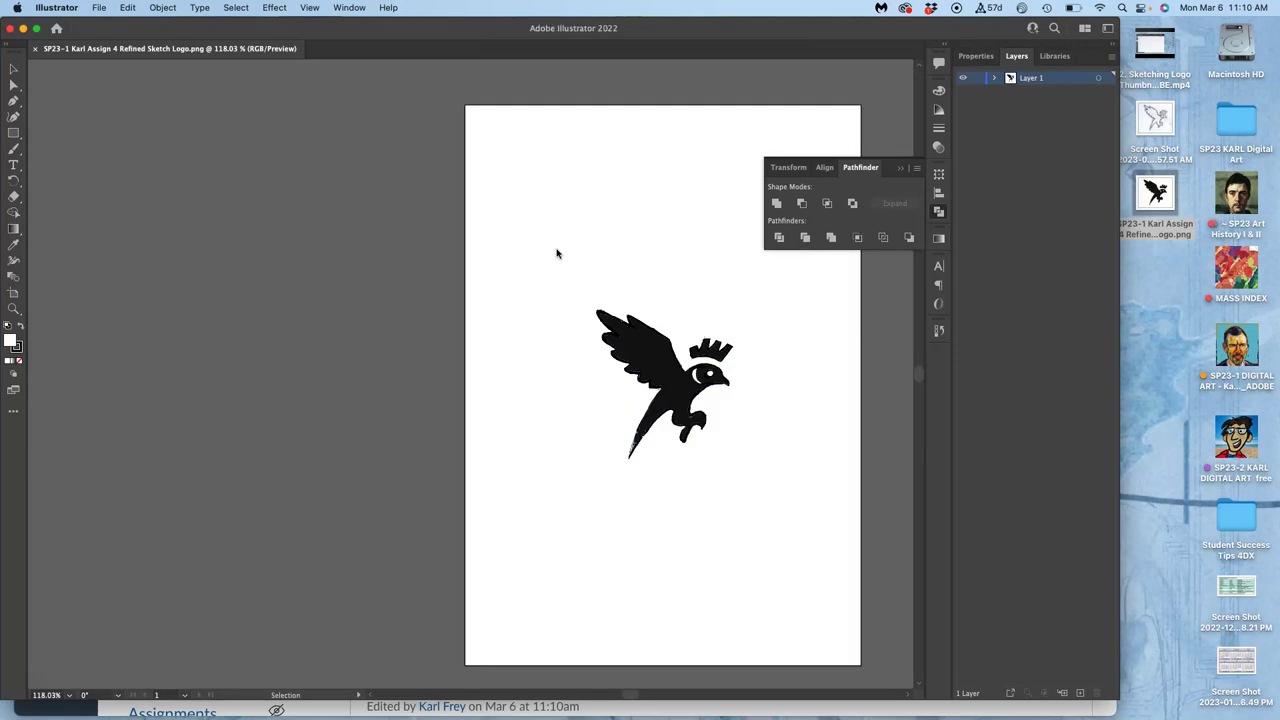
Move the bird image near the artboard centre and select its <image> sublayer in Layer 1.
left_click(659, 362)
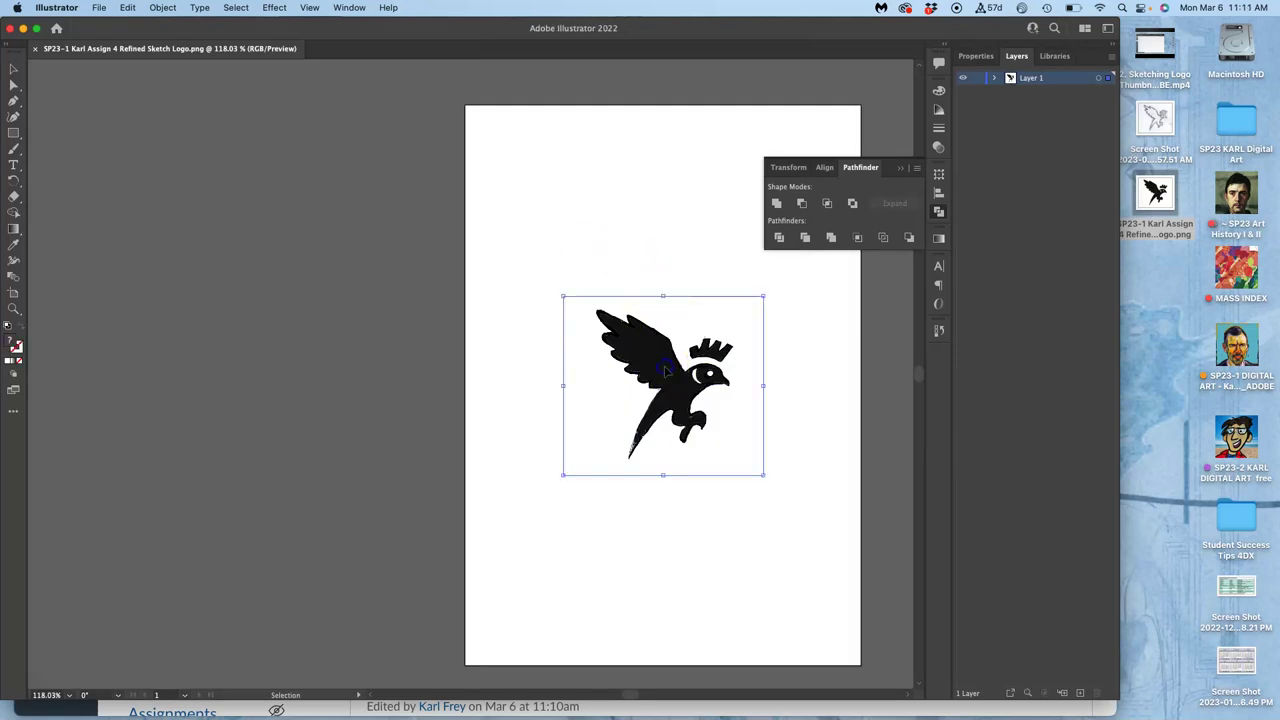
left_click(303, 334)
scroll(397, 325, "right", 2)
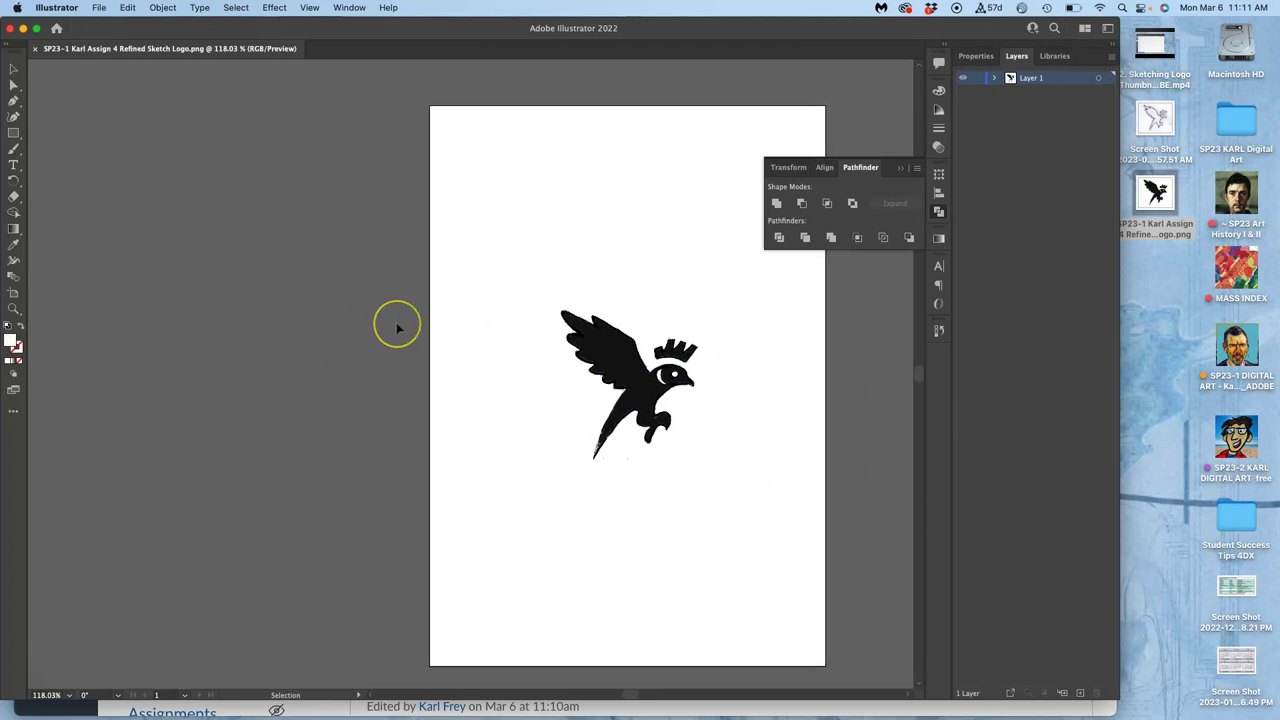
scroll(397, 327, "right", 5)
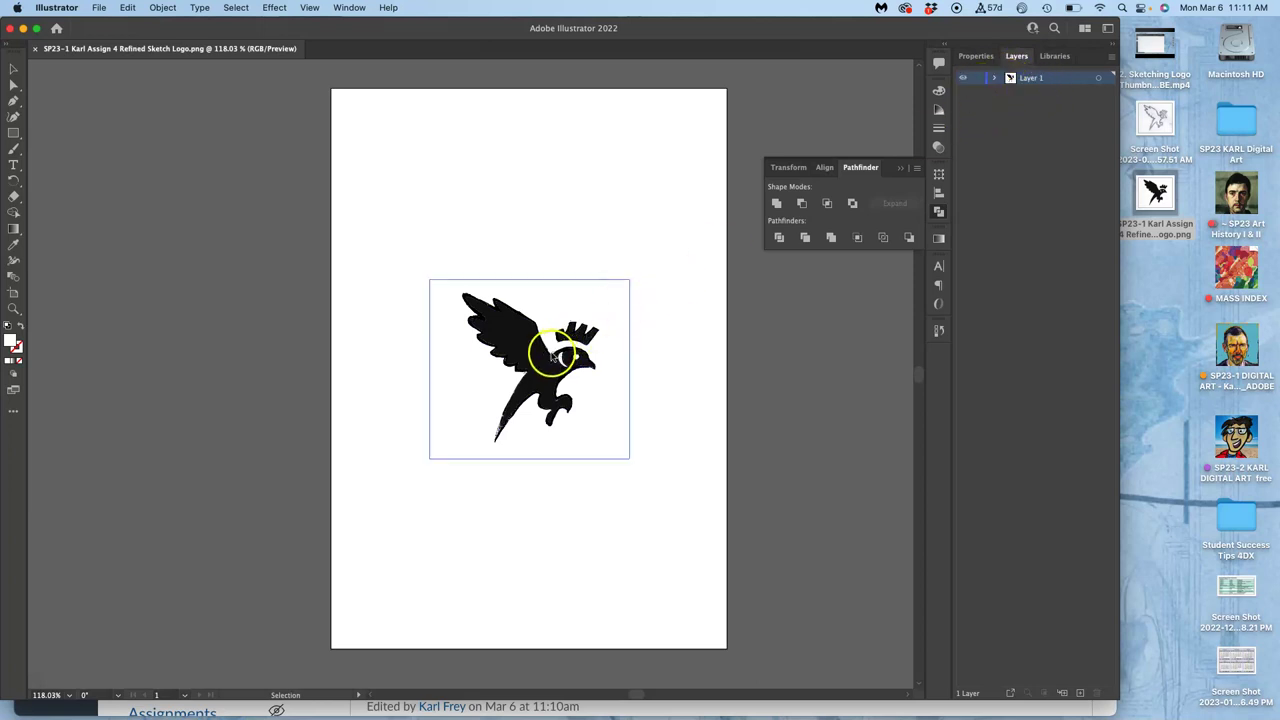
left_click_drag(551, 355, 543, 350)
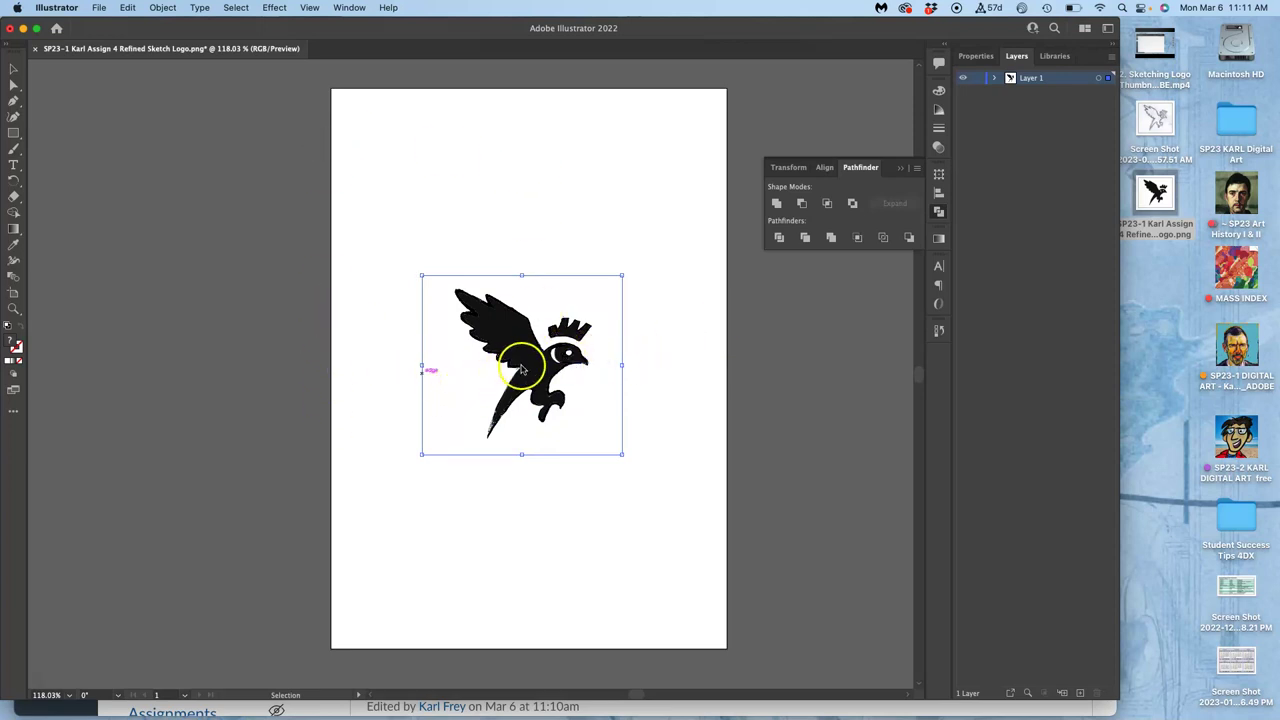
left_click_drag(528, 366, 226, 397)
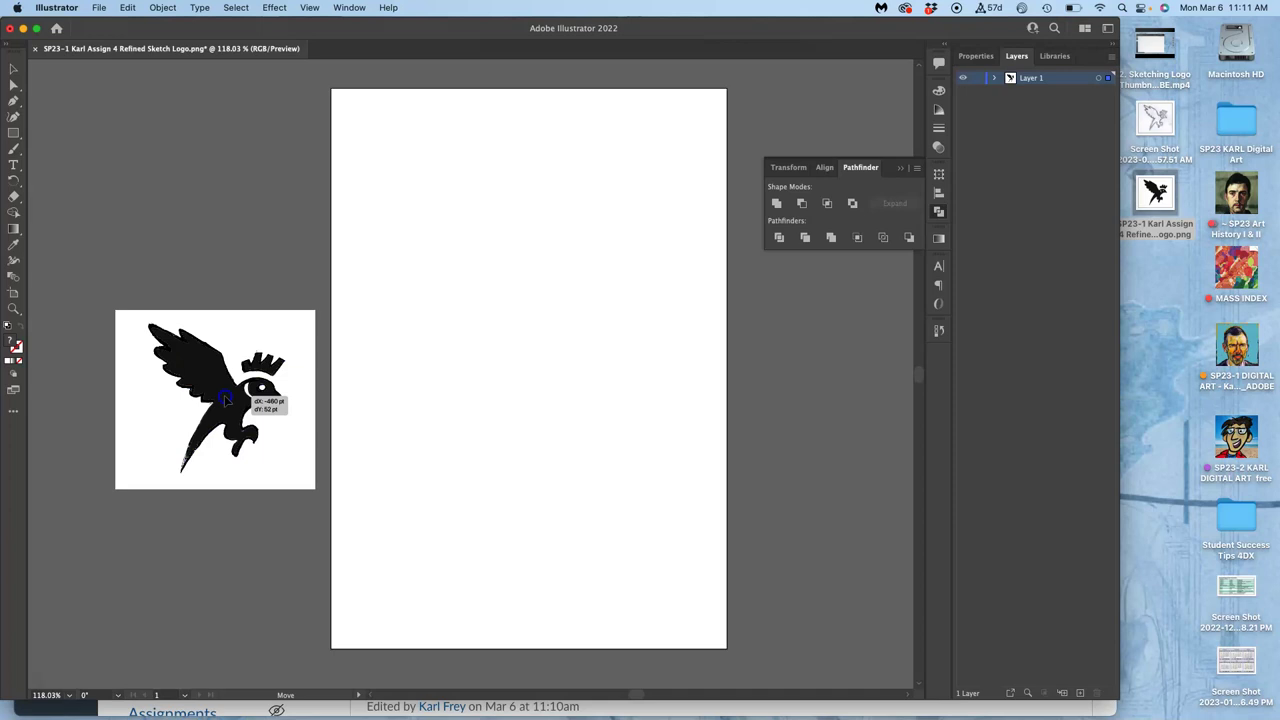
left_click_drag(226, 397, 534, 349)
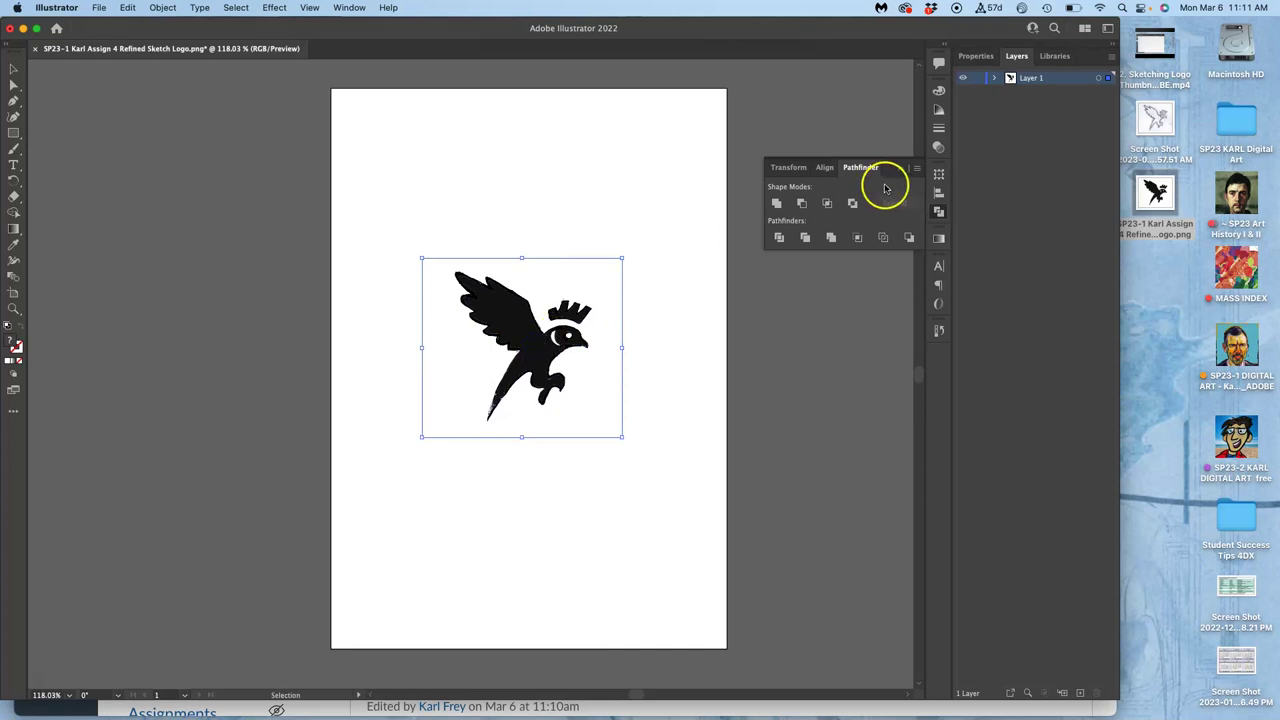
left_click(996, 78)
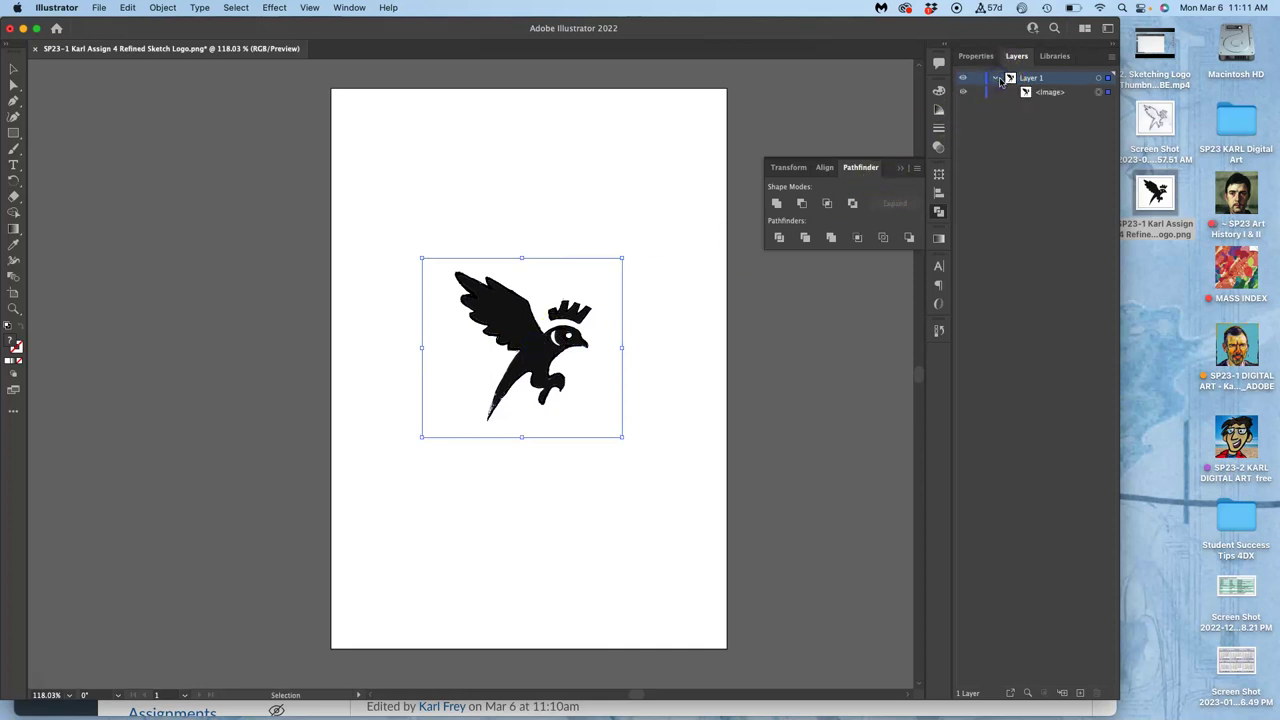
left_click(1048, 92)
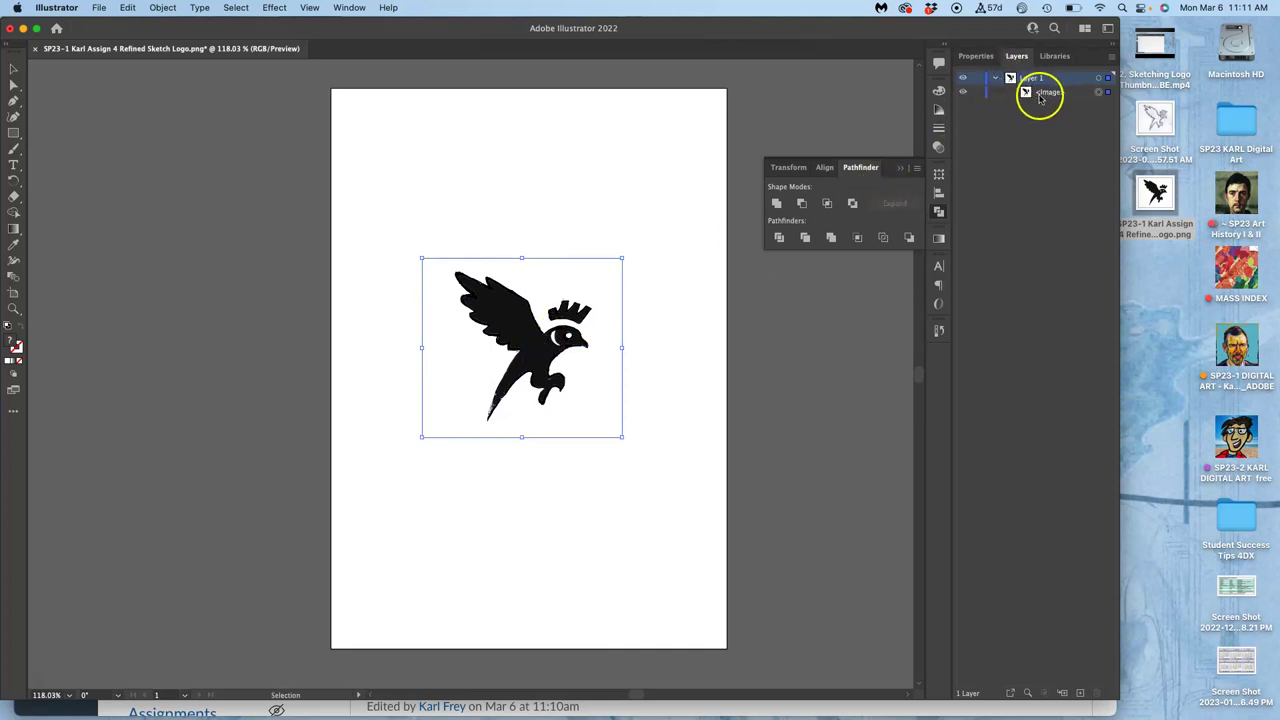